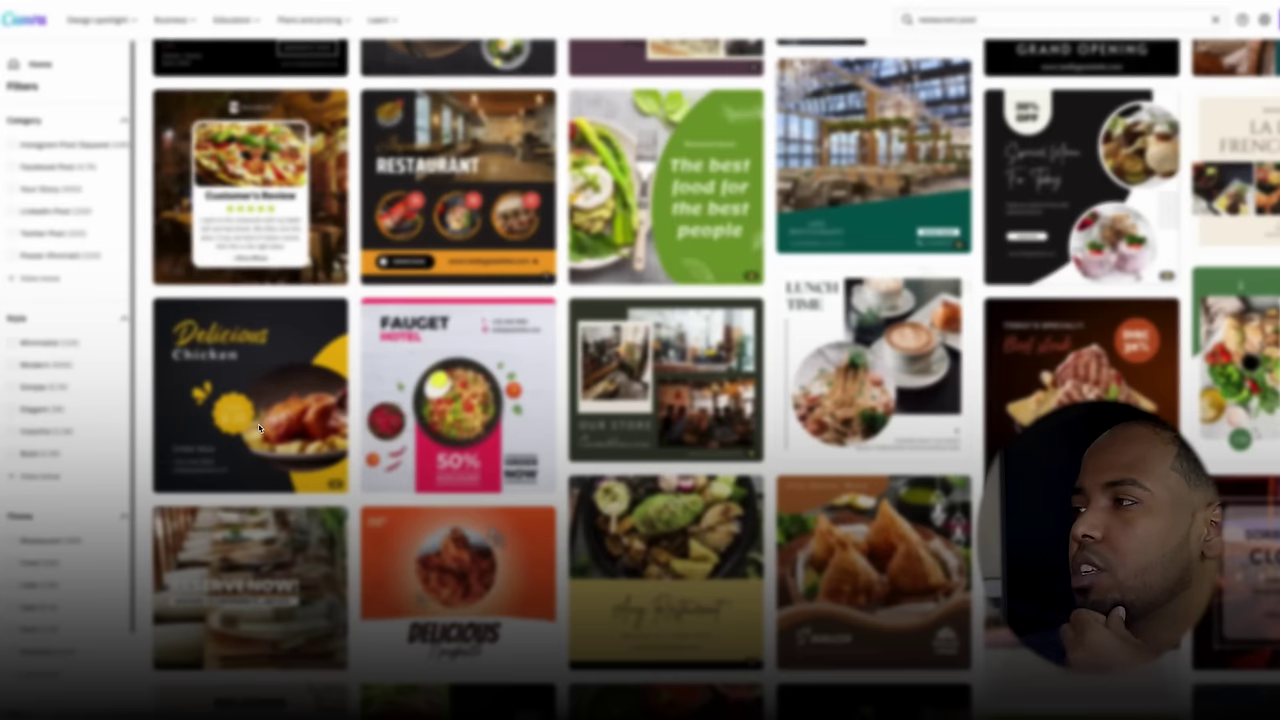
Step: Preview the Delicious Chicken template, and open the Lunch Time restaurant post template for editing
left_click(262, 430)
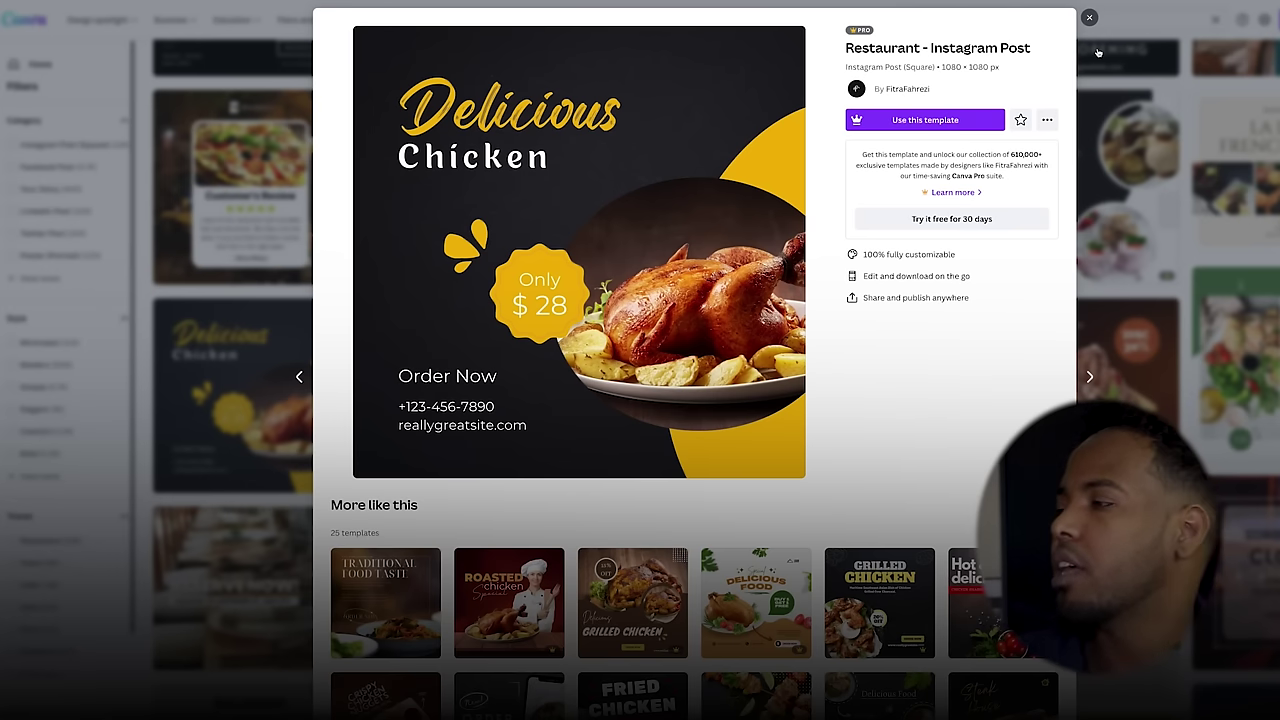
left_click(1088, 18)
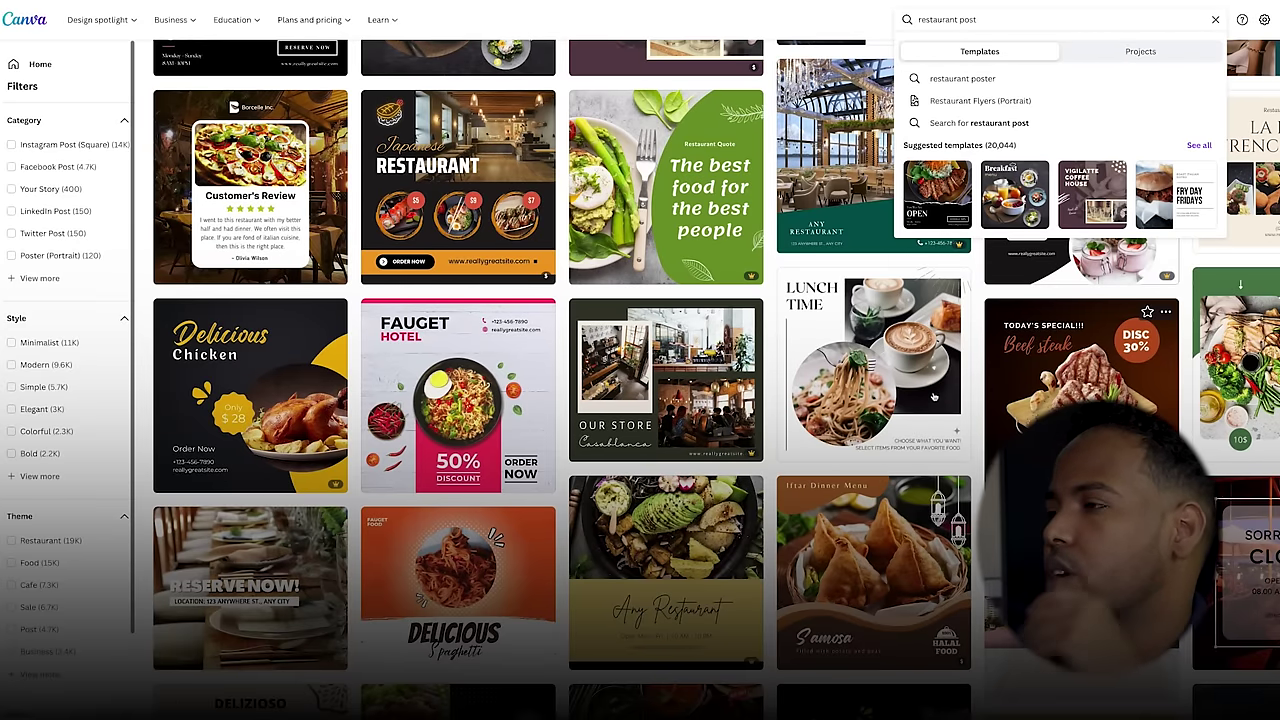
left_click(935, 400)
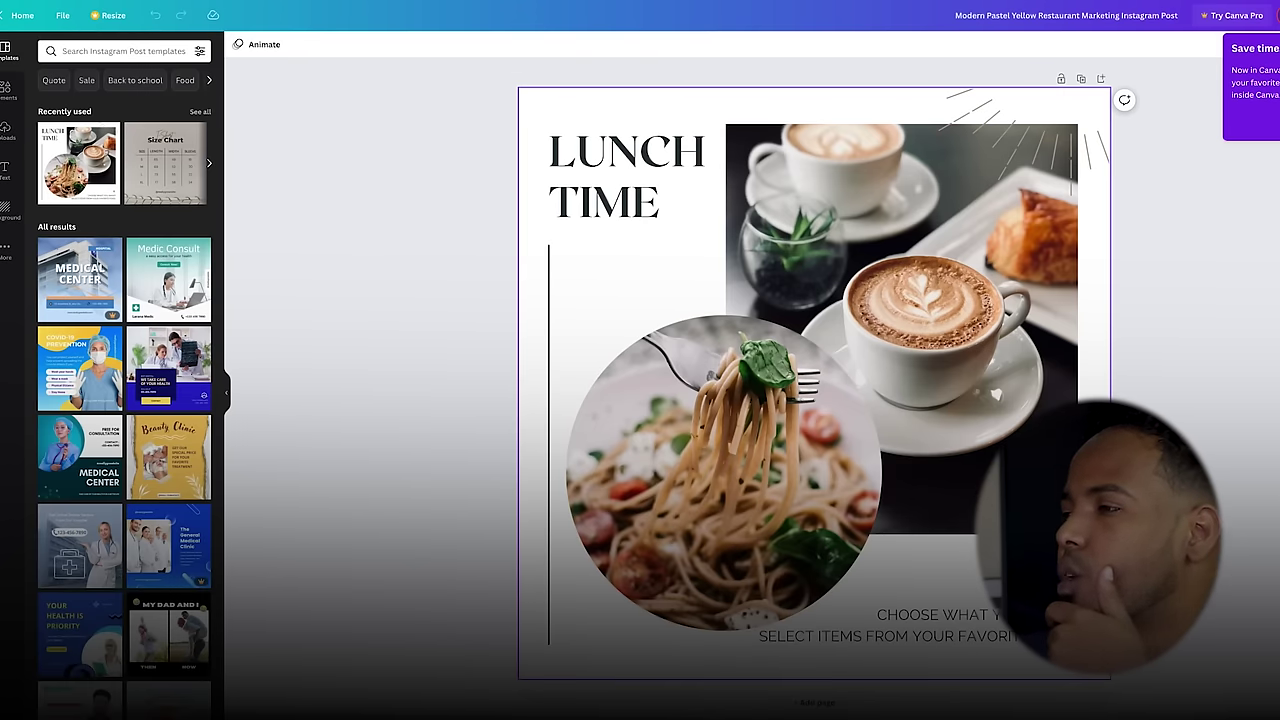
Step: Replace the "LUNCH TIME" heading with "CUNTO MACAAN" and shrink it to fit beside the coffee photo
double_click(685, 182)
type("CUNTO MACAA")
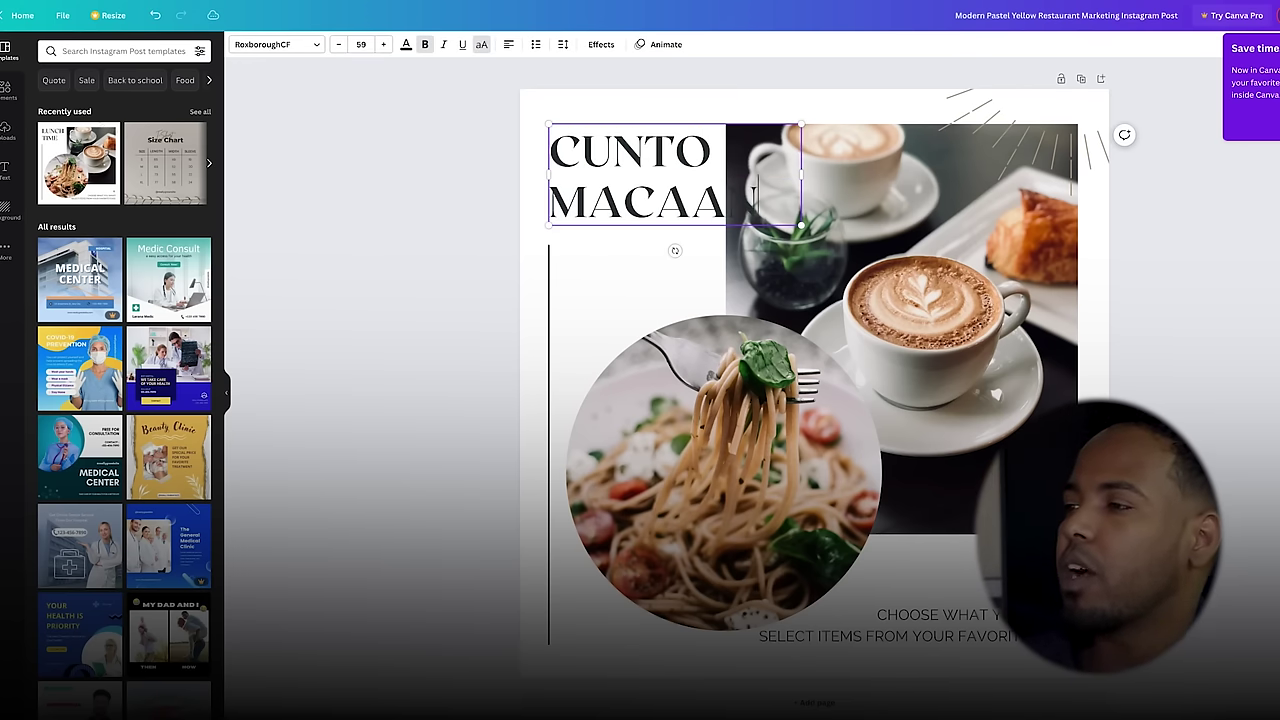
type("N")
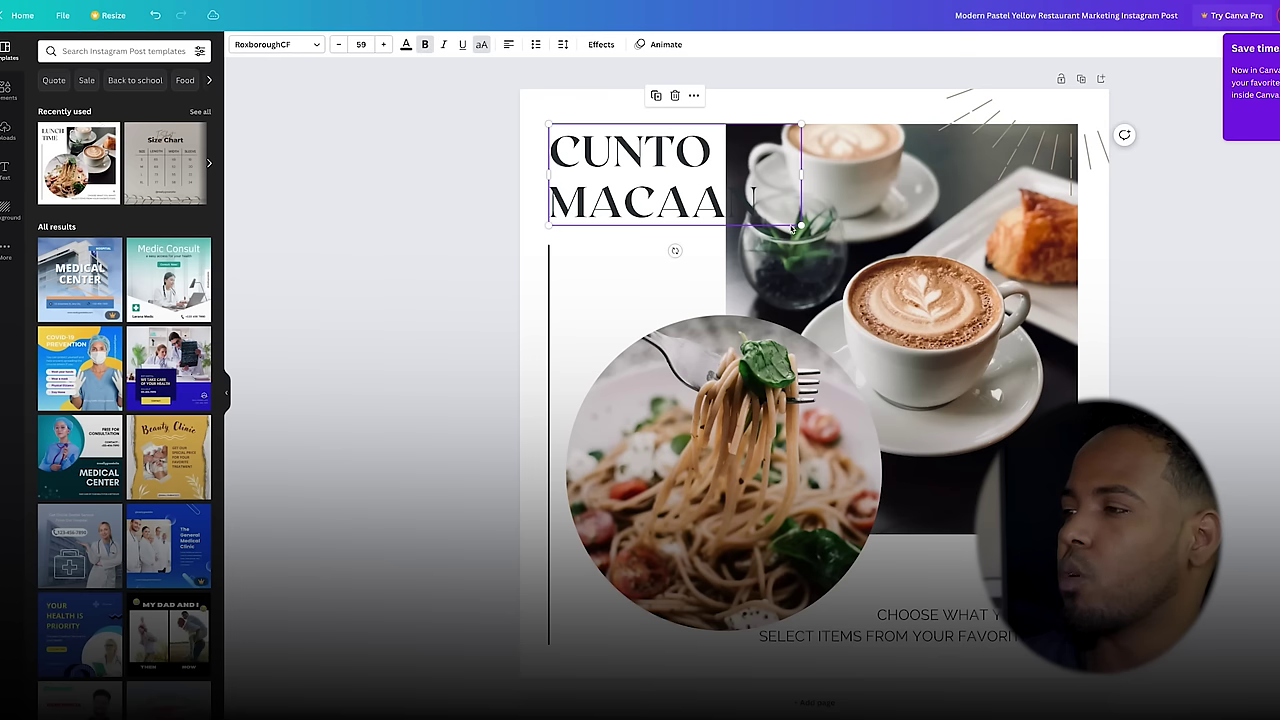
left_click_drag(802, 224, 758, 208)
left_click(1243, 296)
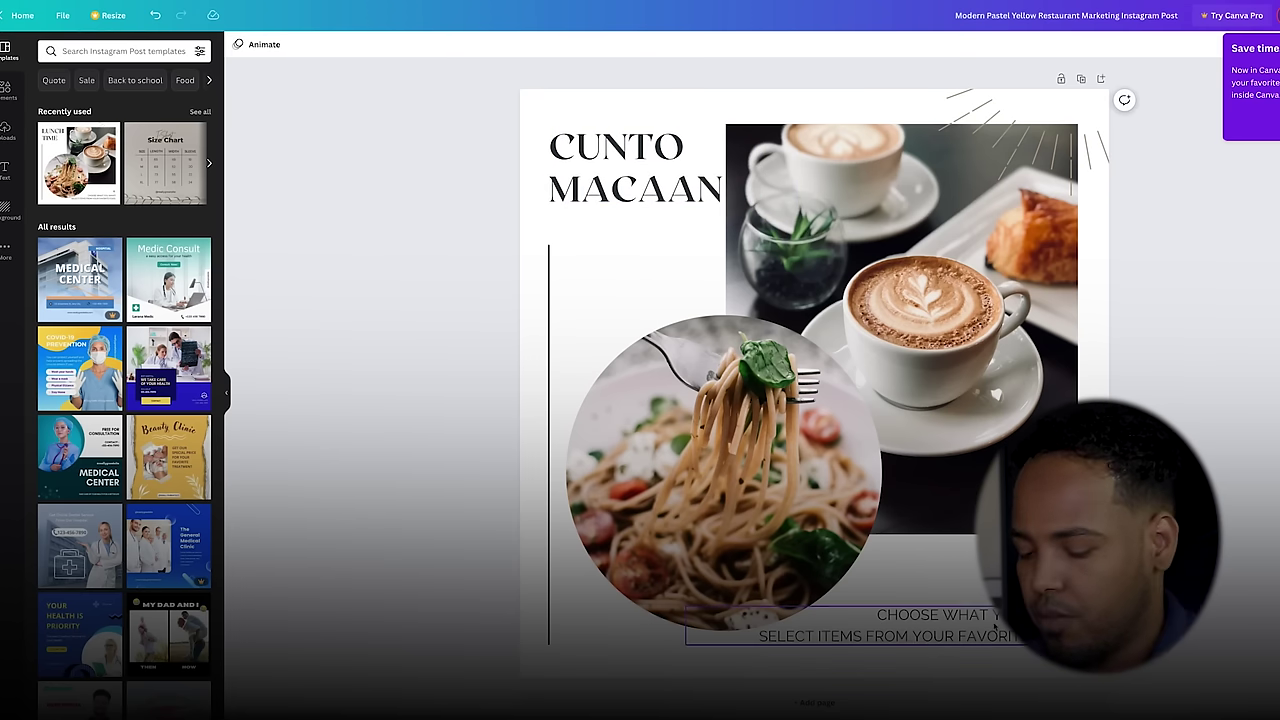
Step: Replace the tagline below the food photos with "FREE DELIVERY :"
left_click(850, 636)
double_click(881, 640)
key("BackSpace")
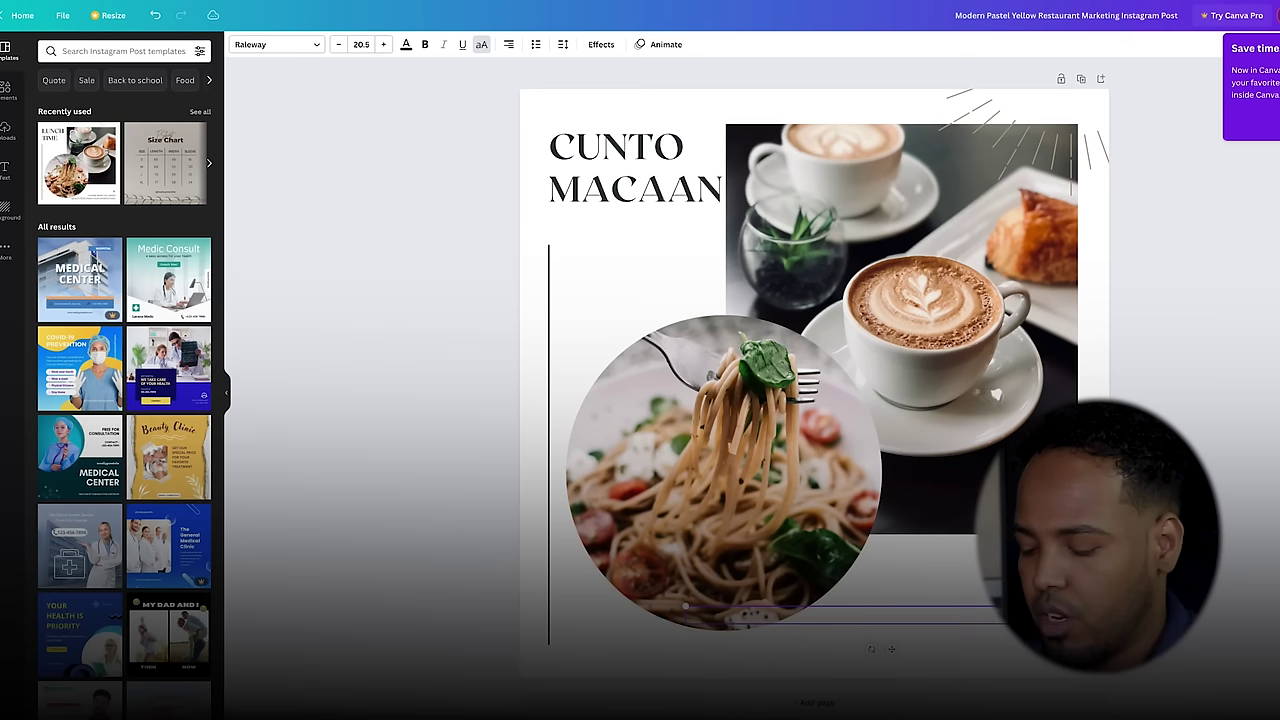
type("FREE DELIVERY :")
left_click(1013, 378)
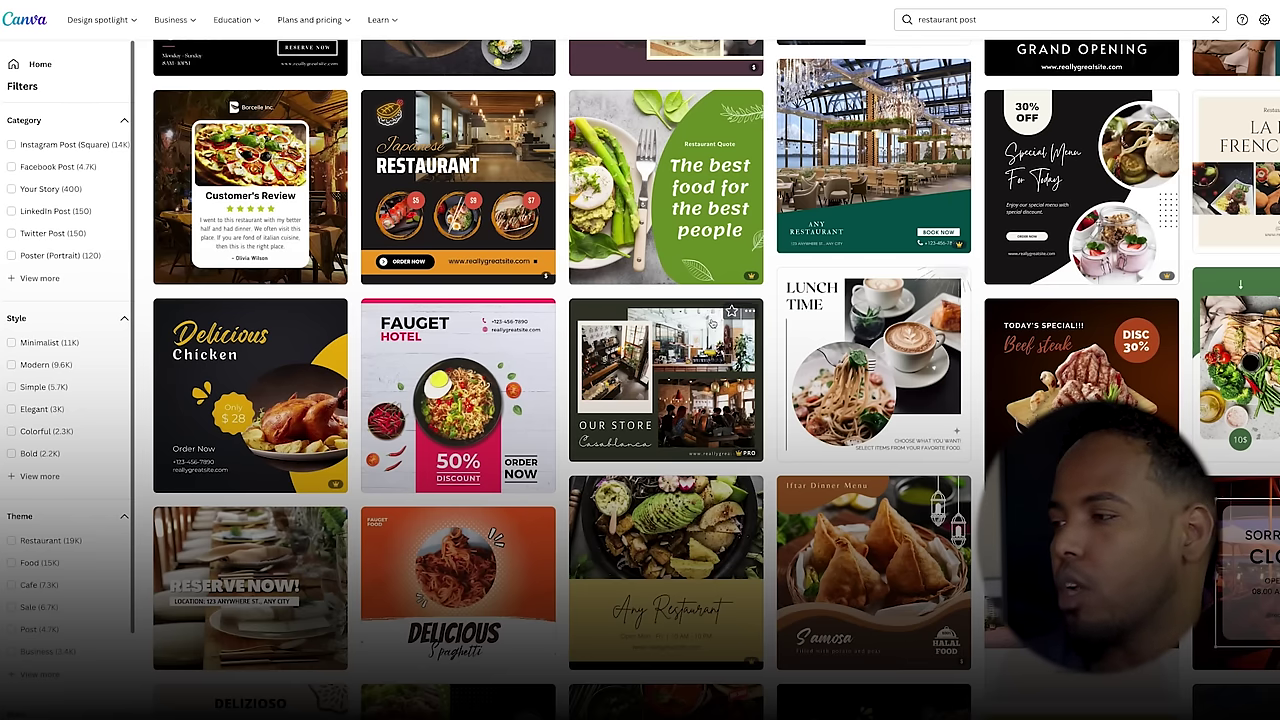
Step: Open the Iftar Dinner Menu samosa template and change its heading to "Sambuus macaan badan", fitted on one line within the brown shape
scroll(967, 313, "down", 2)
scroll(967, 313, "down", 2)
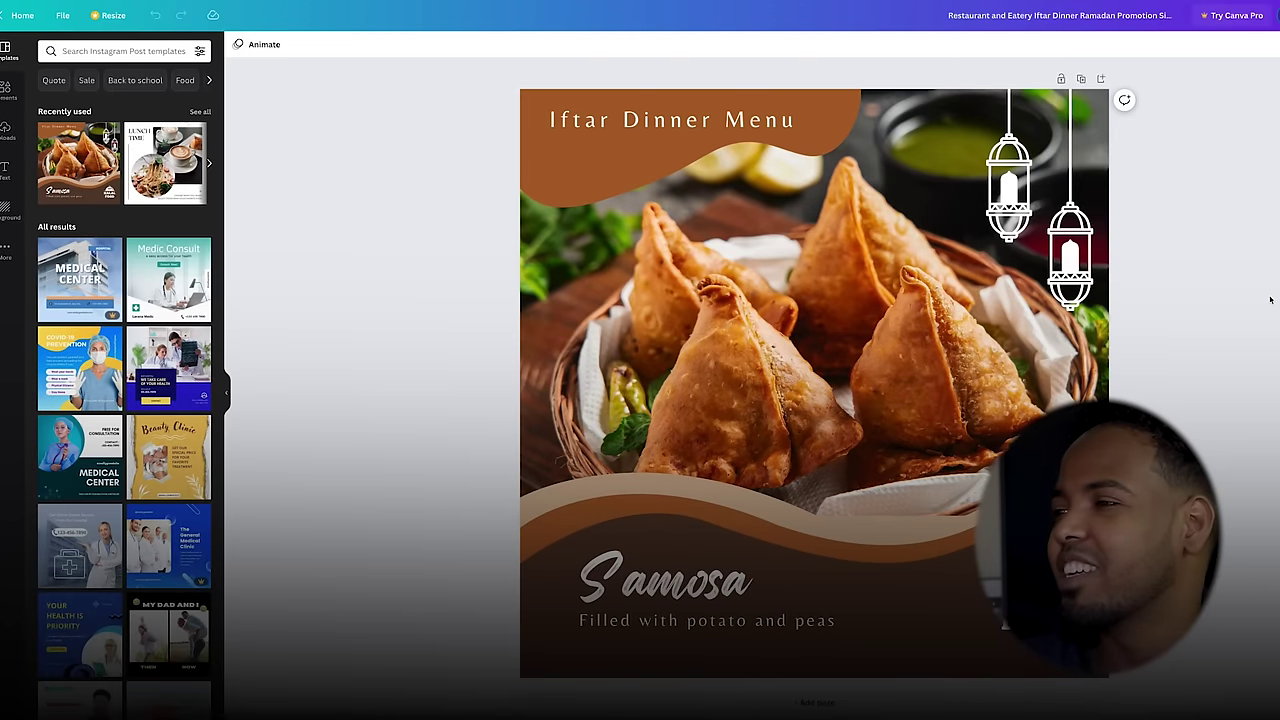
double_click(762, 120)
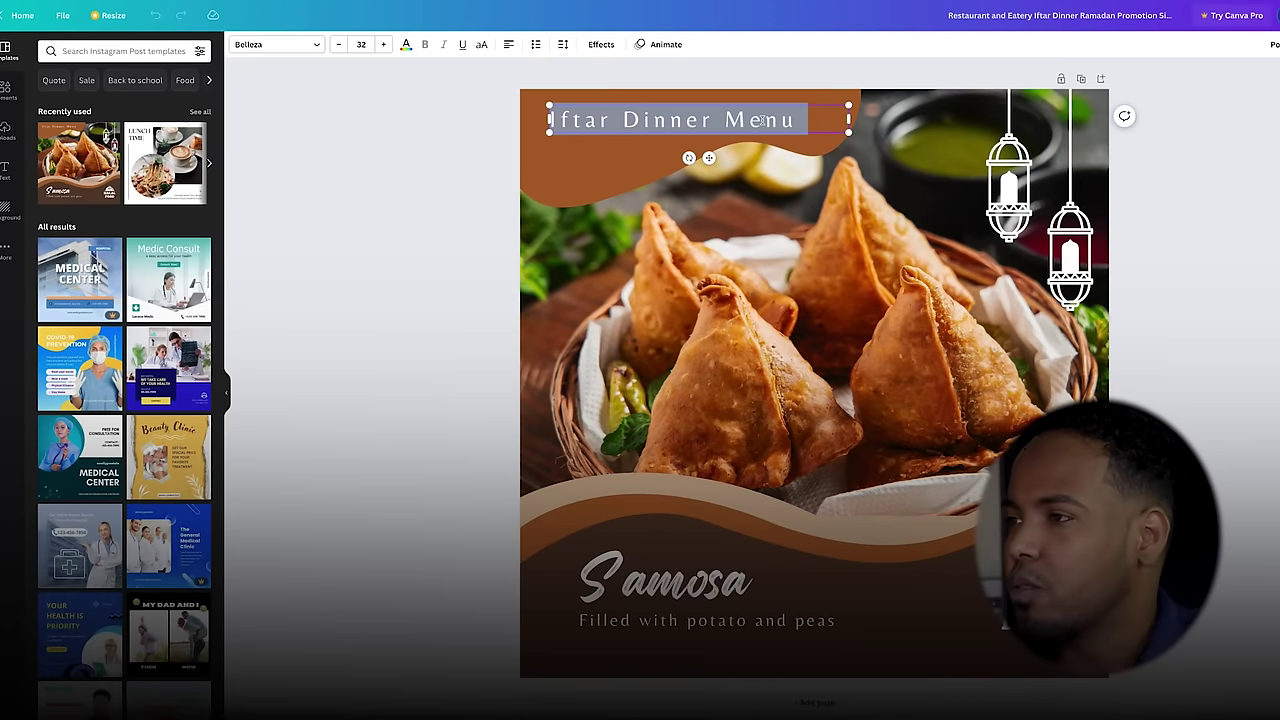
type("Sambuus ma")
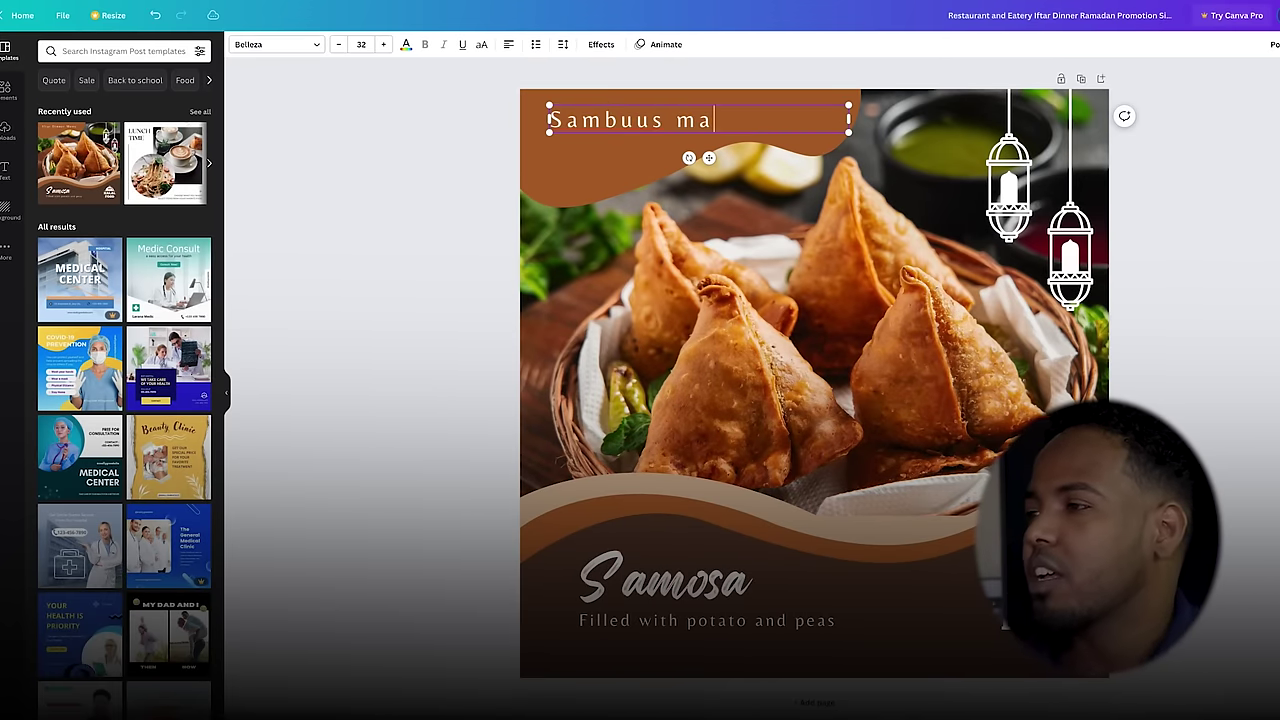
type("caan badan")
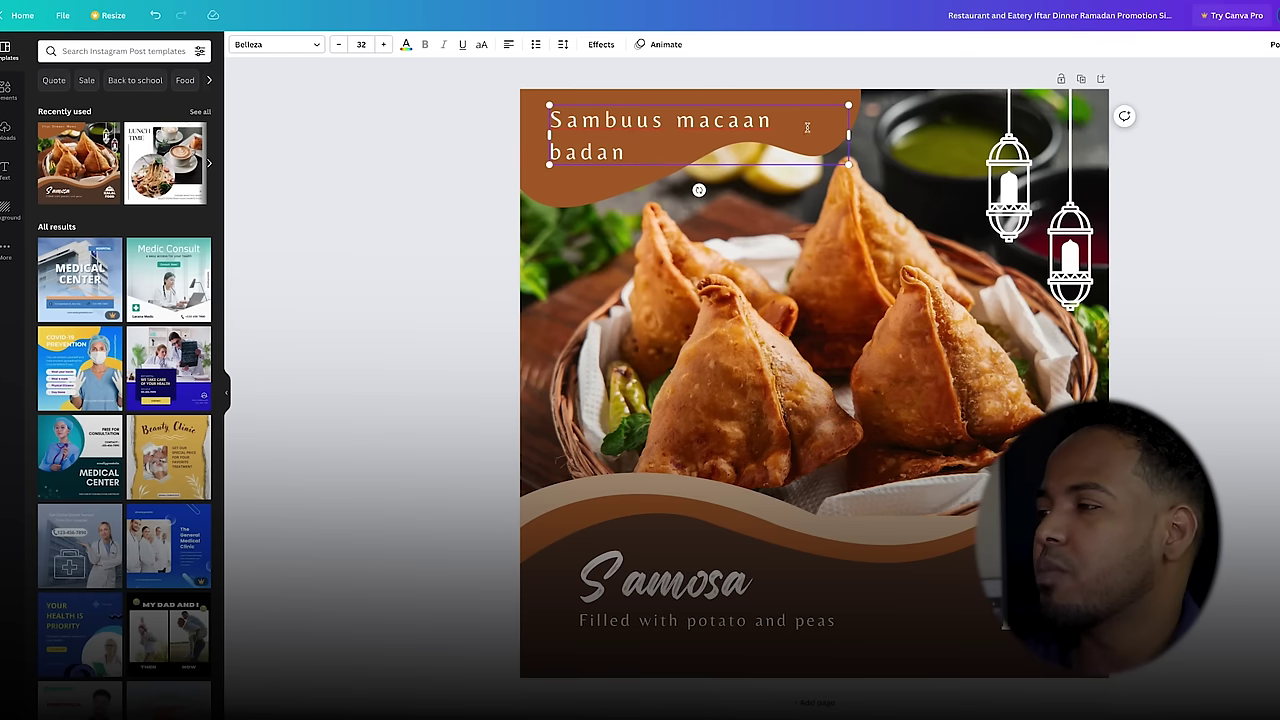
left_click_drag(848, 134, 892, 152)
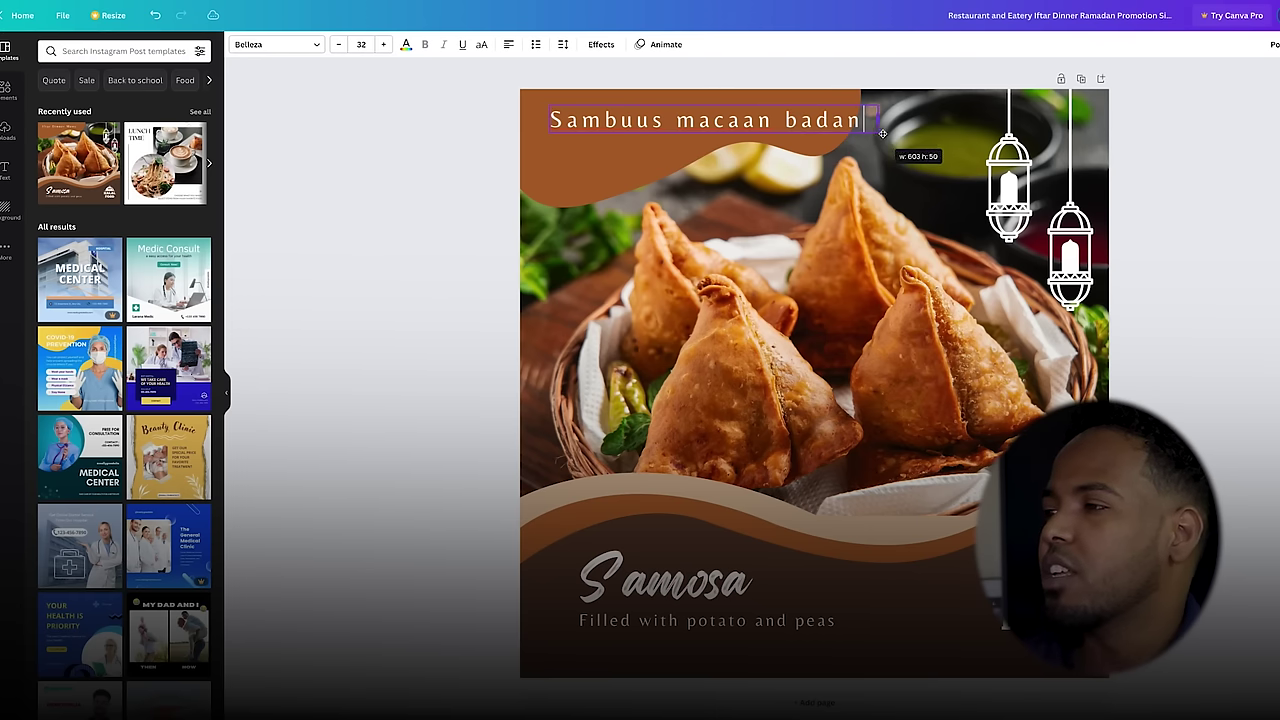
left_click_drag(705, 124, 684, 121)
Step: Replace the "Samosa" title with "Ramadan" and its subtitle with "Mubarak", moving the subtitle under the middle of the title
double_click(711, 586)
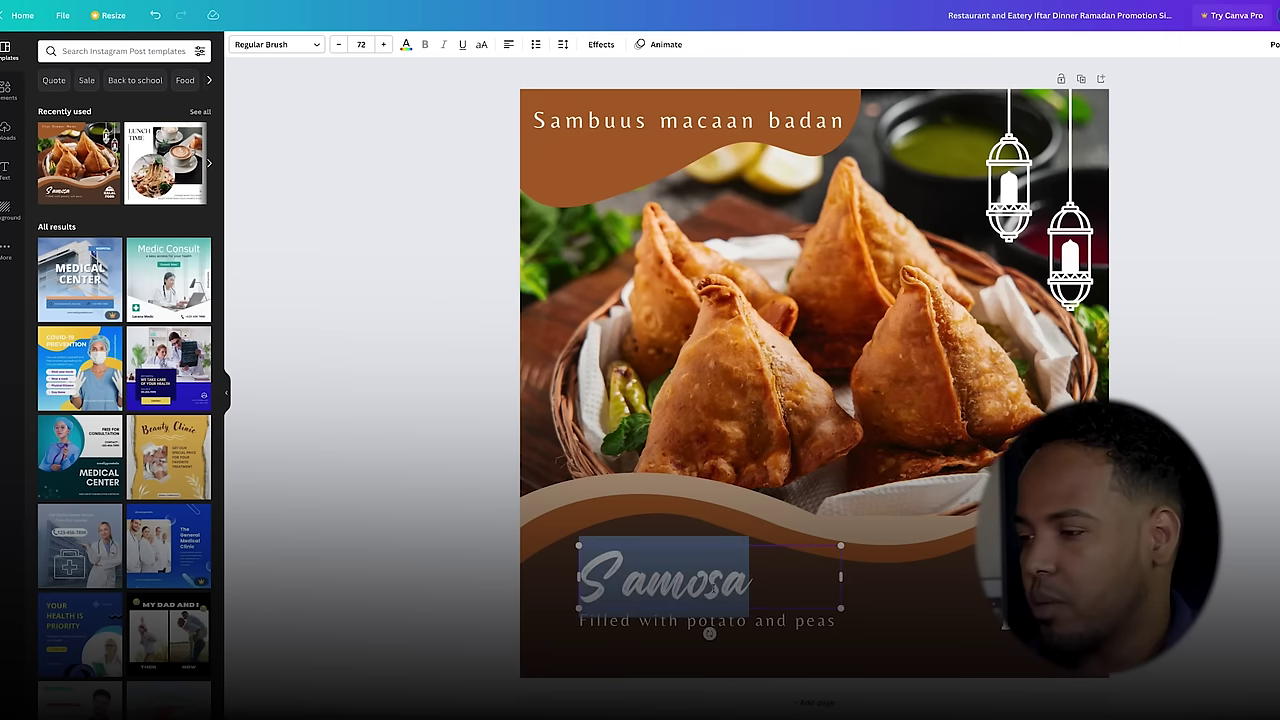
type("Ramadan")
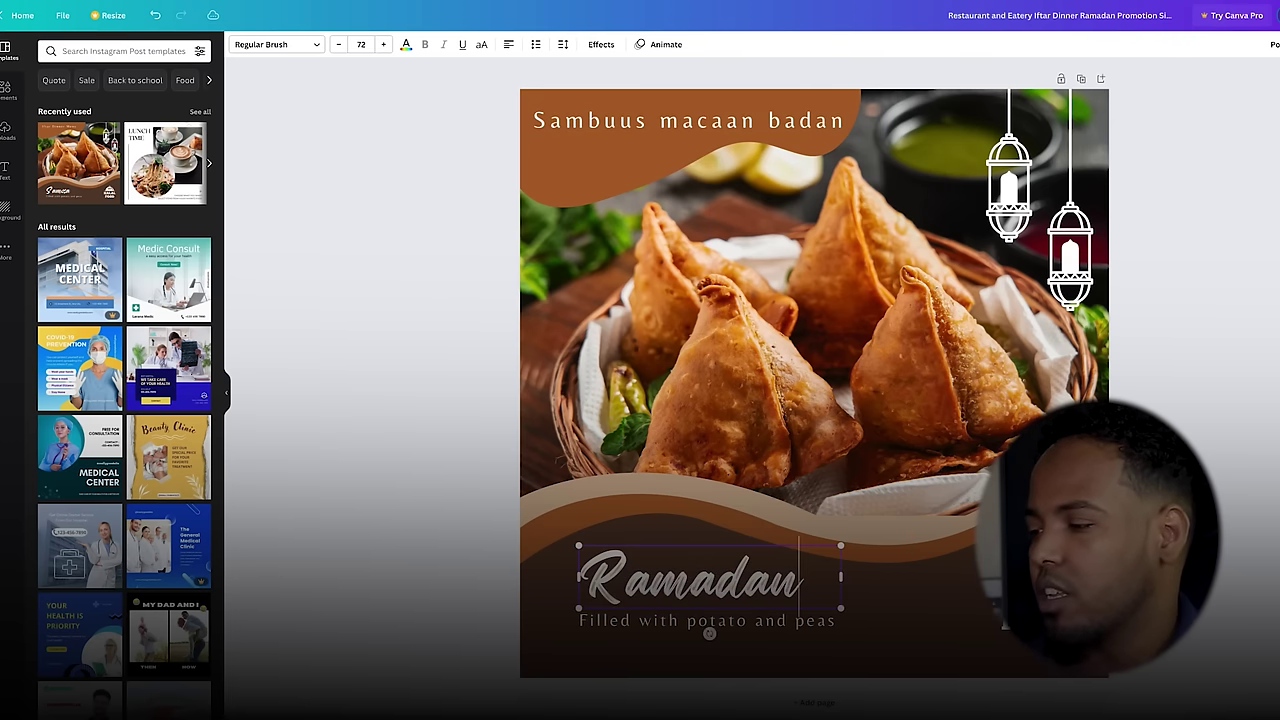
left_click(867, 624)
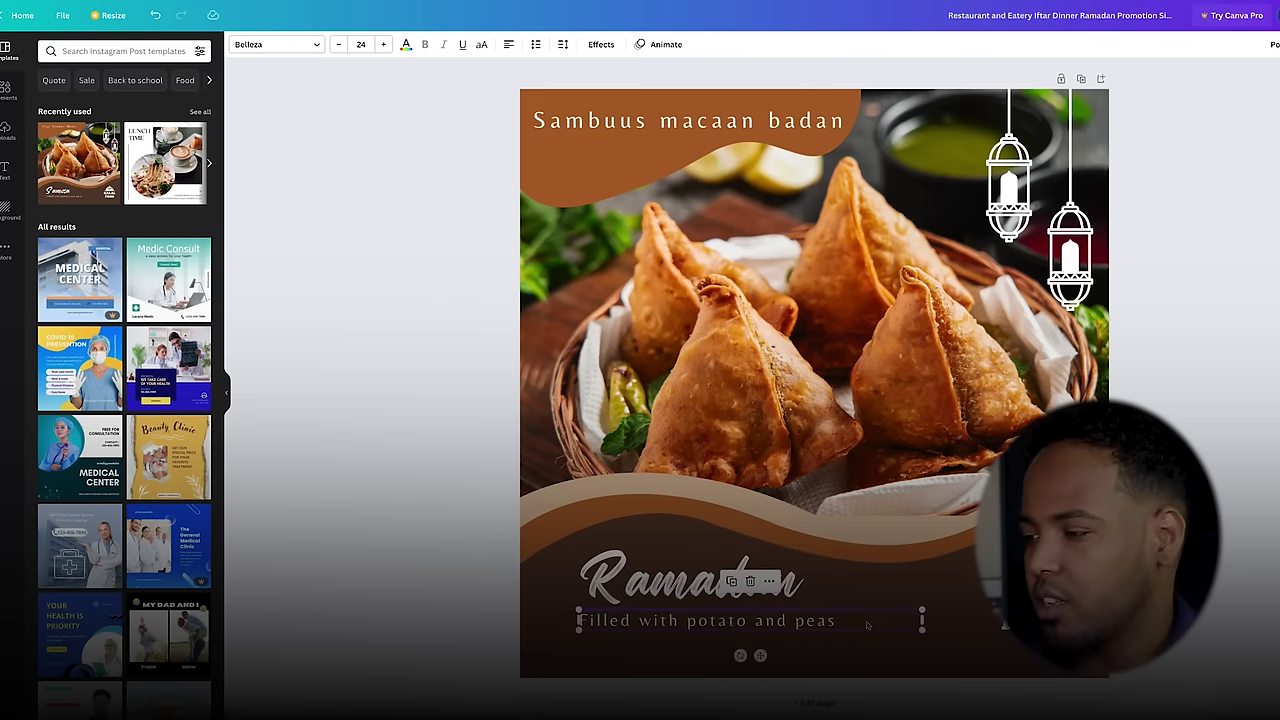
double_click(860, 618)
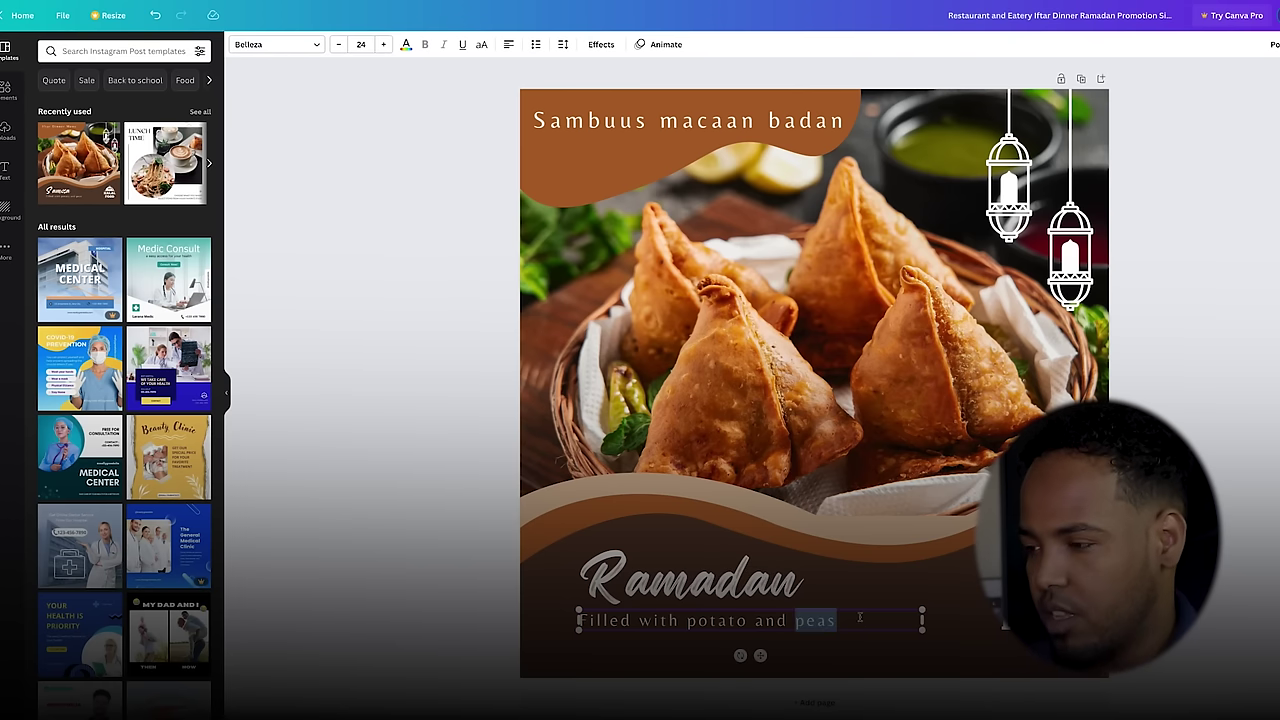
key("ctrl+a")
type("Mubar")
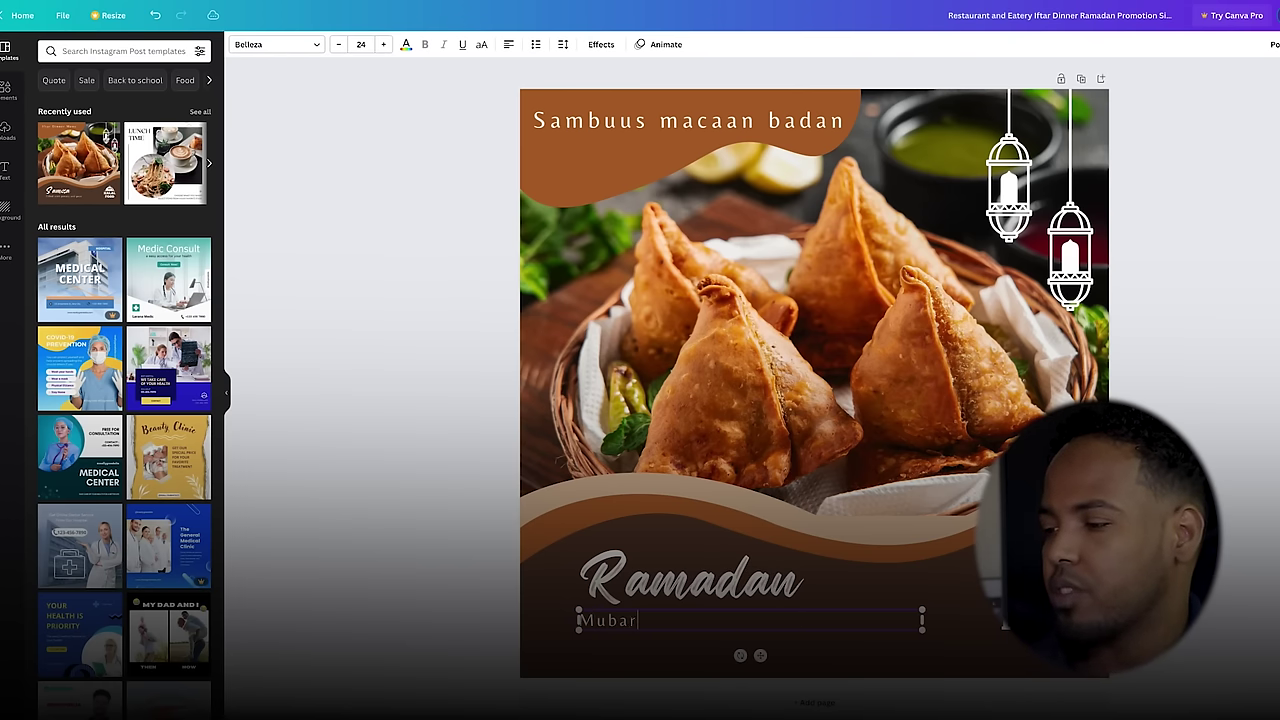
type("ak")
left_click(545, 589)
left_click_drag(621, 621, 703, 617)
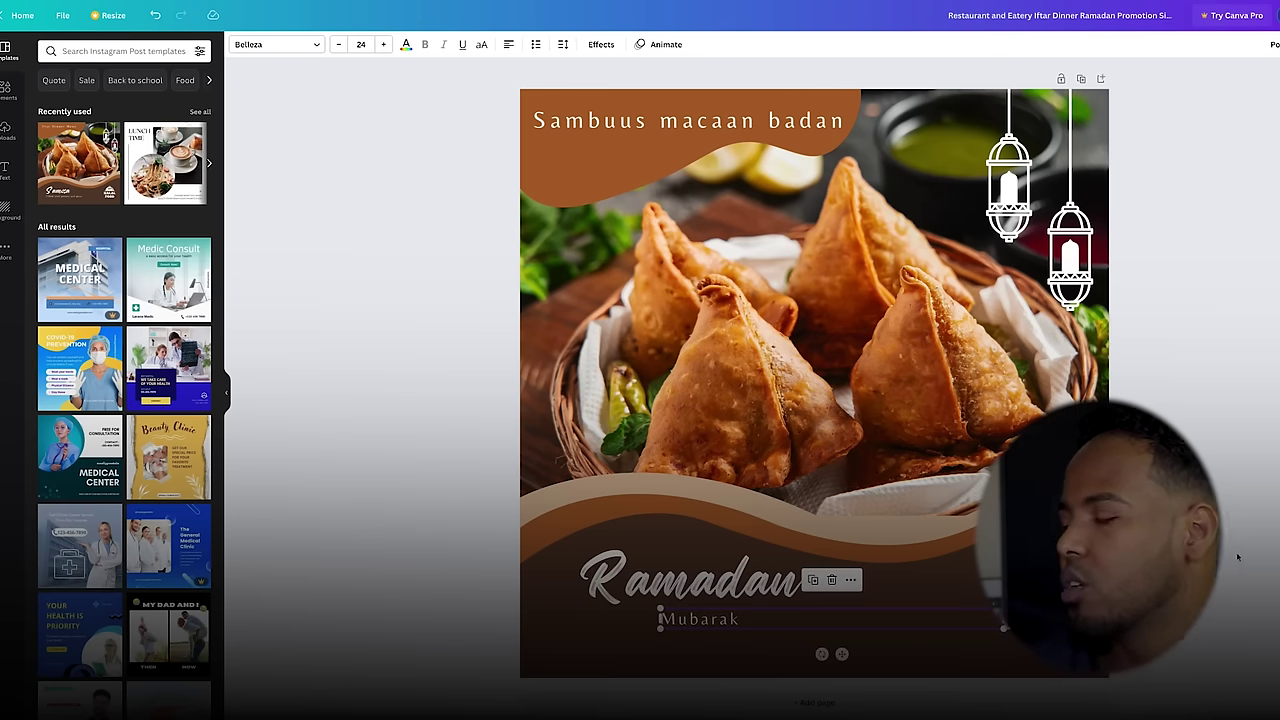
Step: Replace the Halal Food emblem in the design's lower corner with the uploaded pharmacy logo
left_click(1124, 99)
left_click(1034, 625)
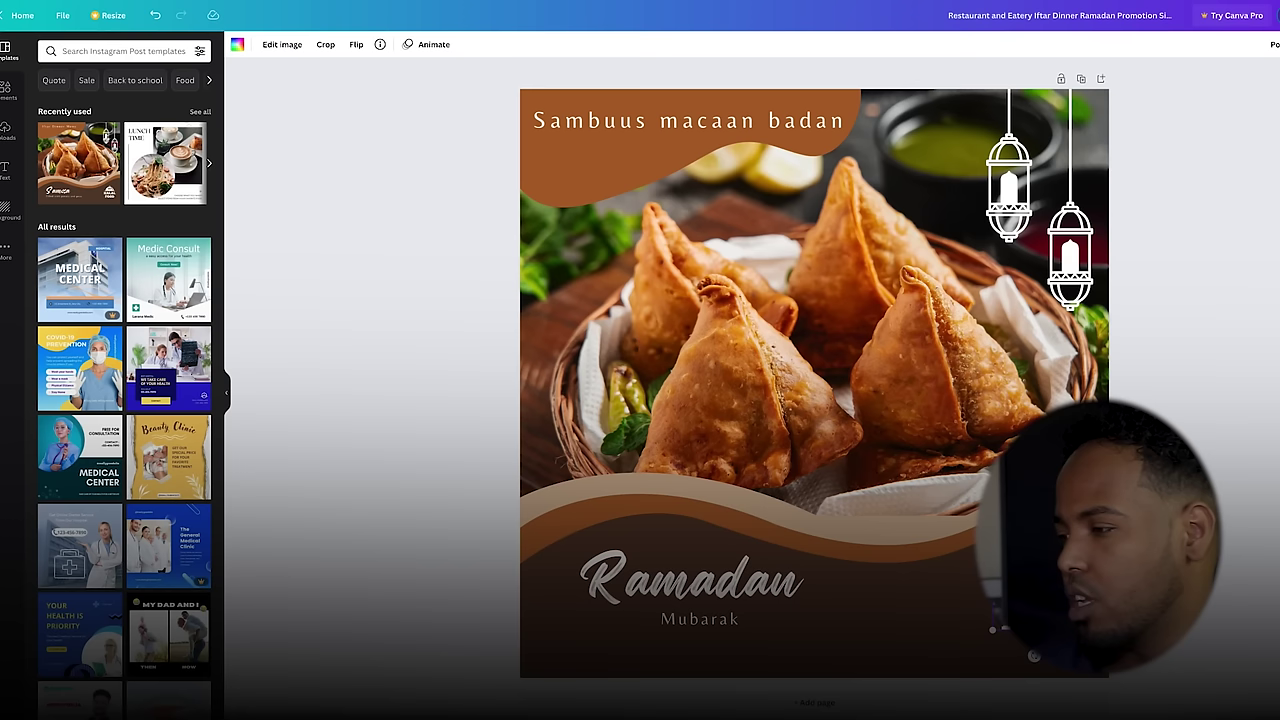
key("Escape")
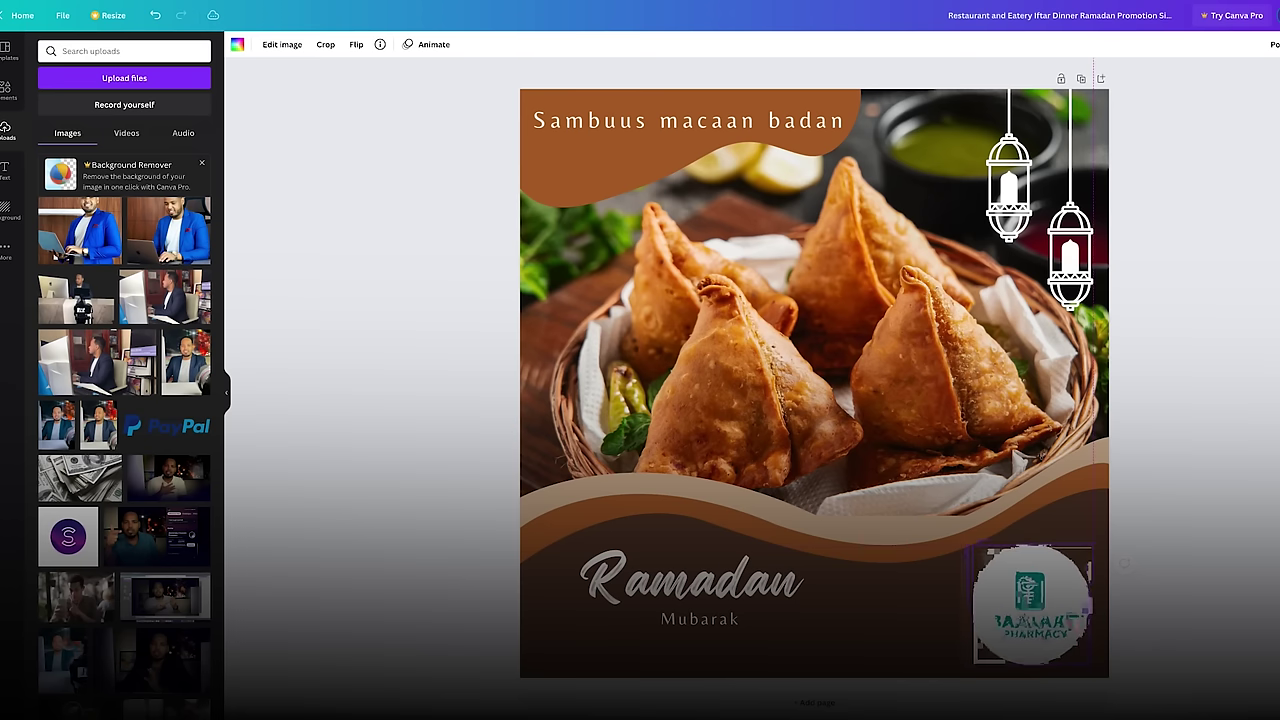
left_click(1137, 191)
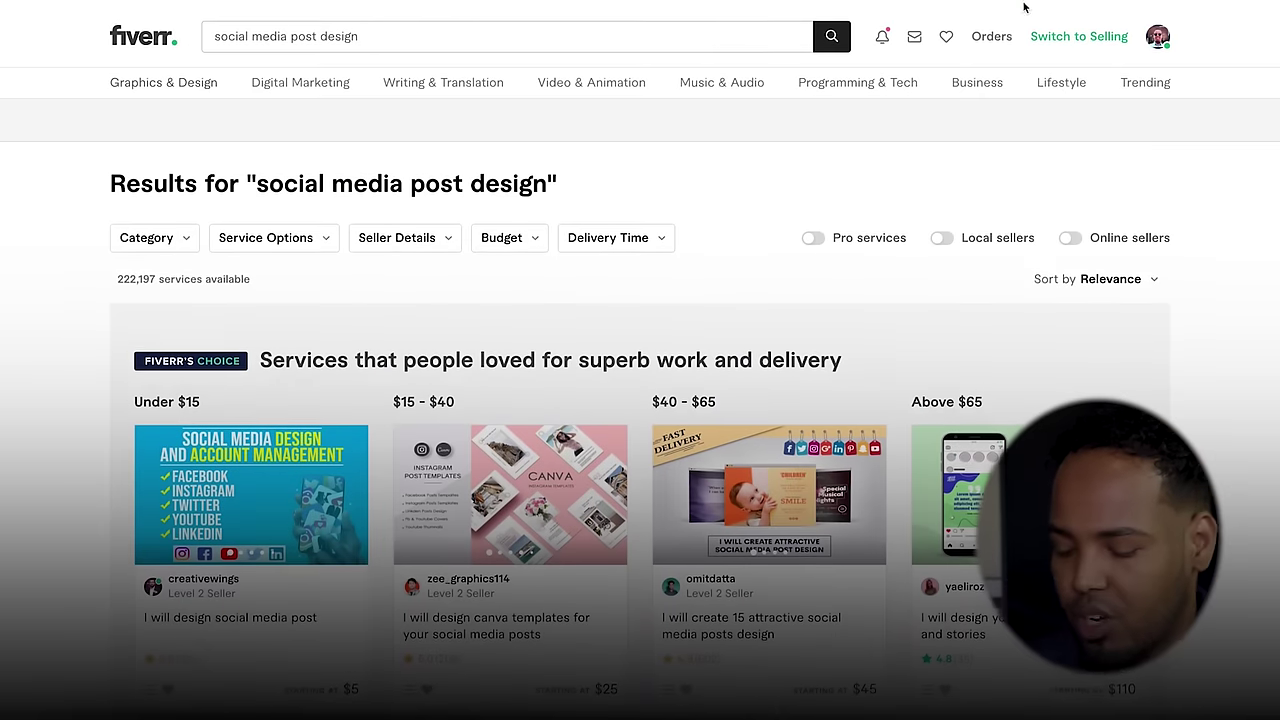
Step: Switch to Fiverr and search its services for "thumbnails youtube"
left_click(746, 31)
key("ctrl+a")
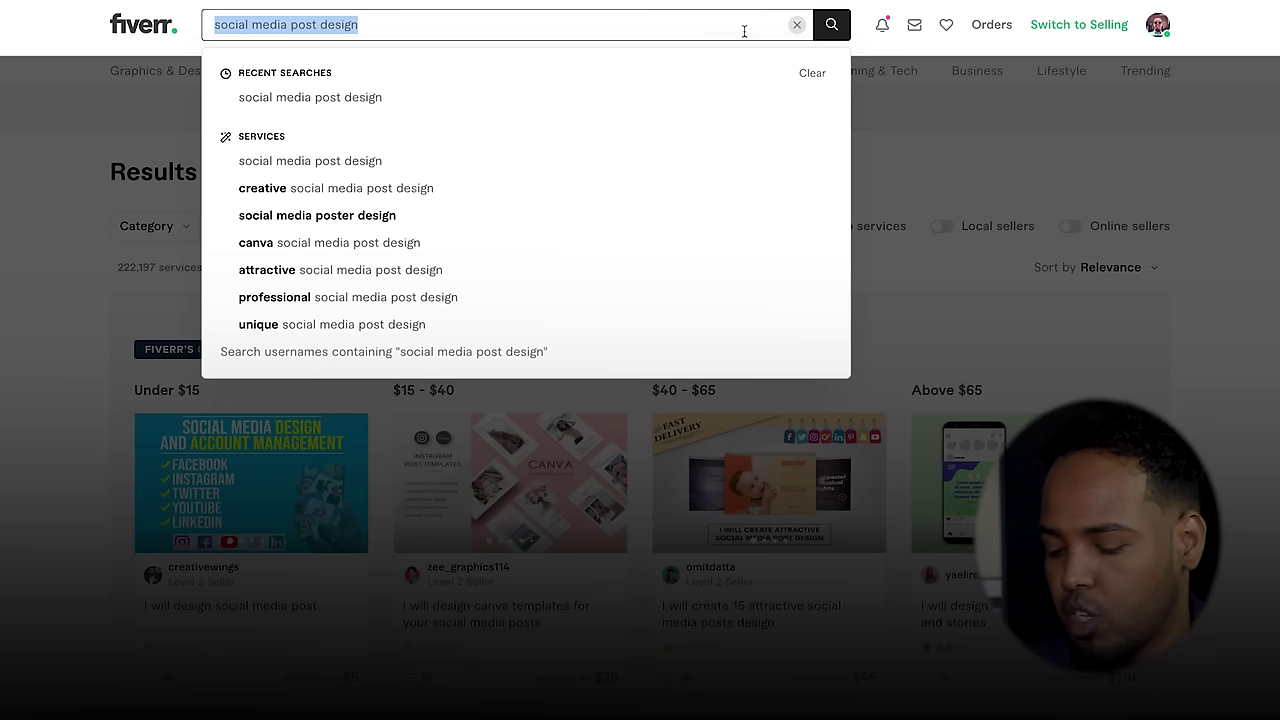
type("Thumnail")
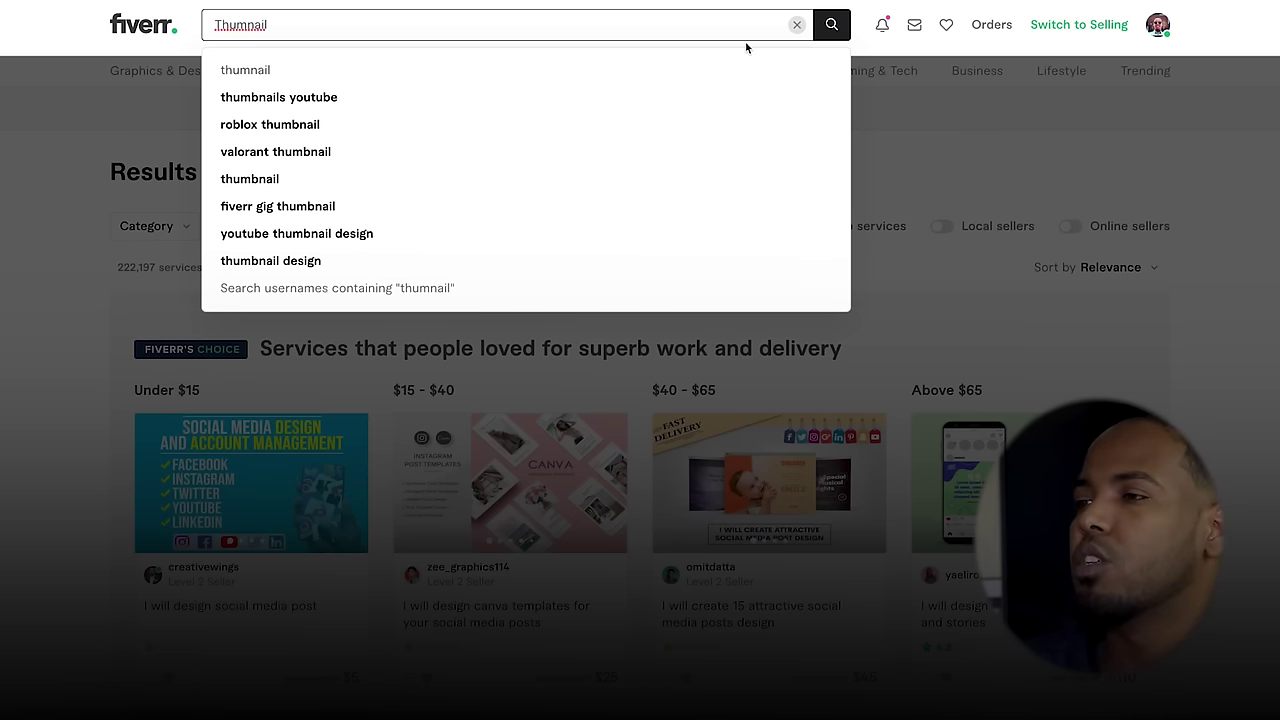
left_click(298, 100)
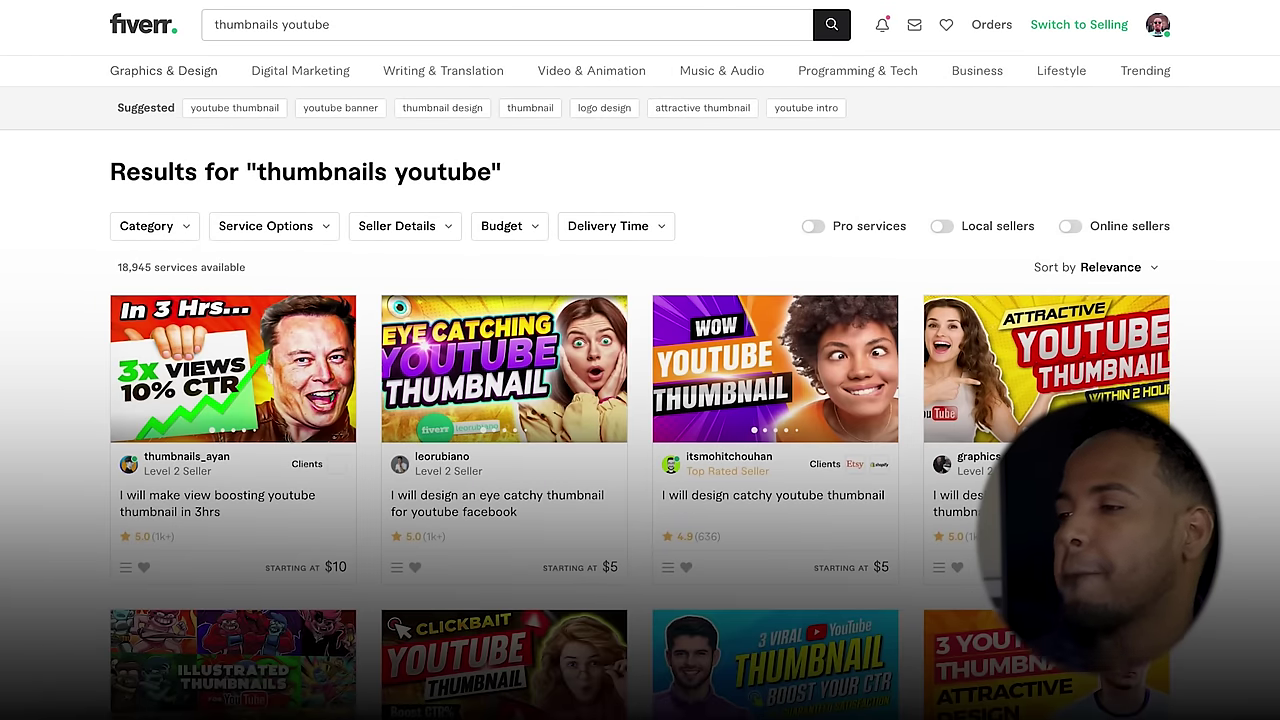
Step: Open the view-boosting YouTube thumbnail gig and examine its title and the Basic package's offer, description, price and included items
scroll(640, 400, "down", 2)
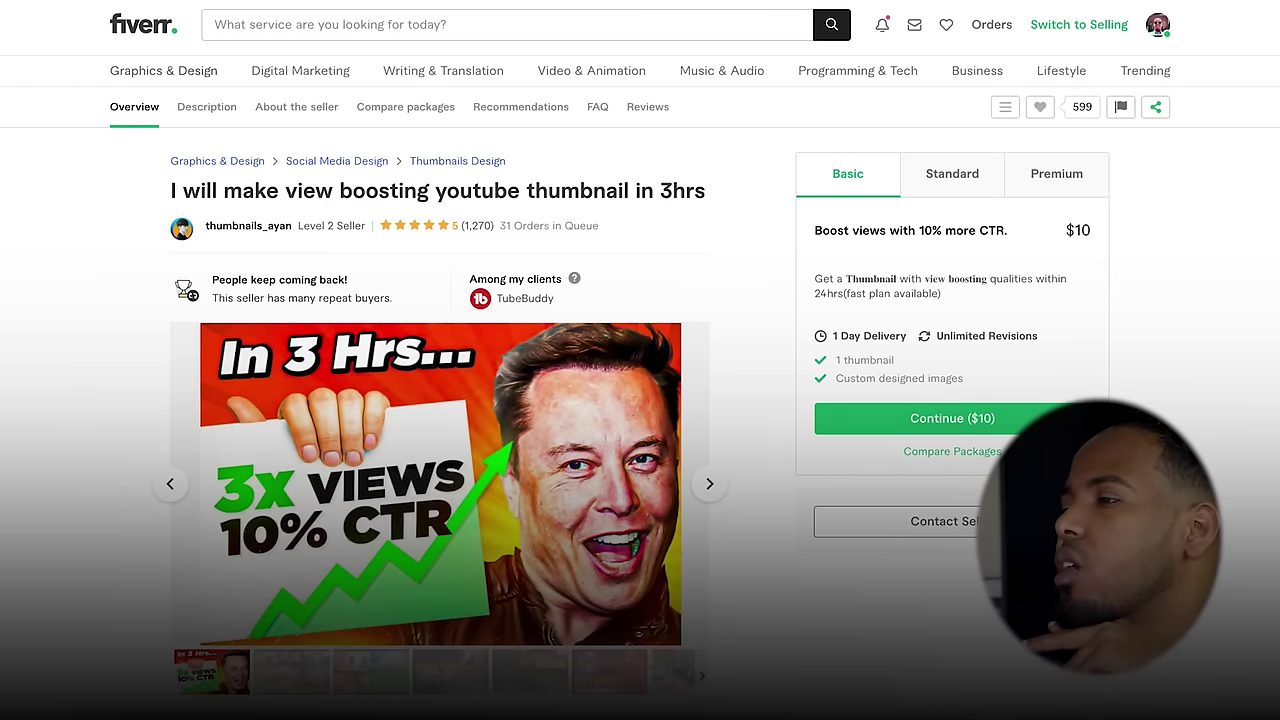
left_click_drag(844, 229, 945, 229)
left_click(945, 228)
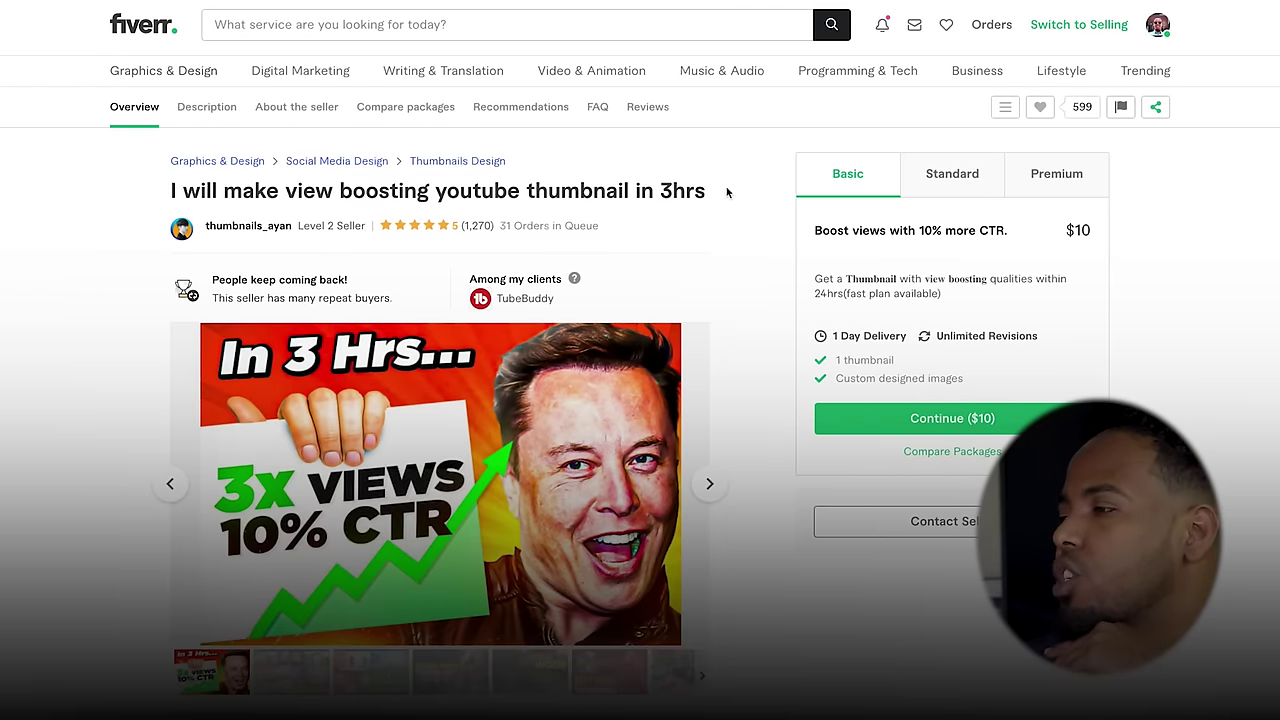
left_click_drag(815, 293, 873, 293)
left_click(953, 299)
left_click_drag(970, 298, 1090, 232)
left_click(1015, 278)
triple_click(960, 230)
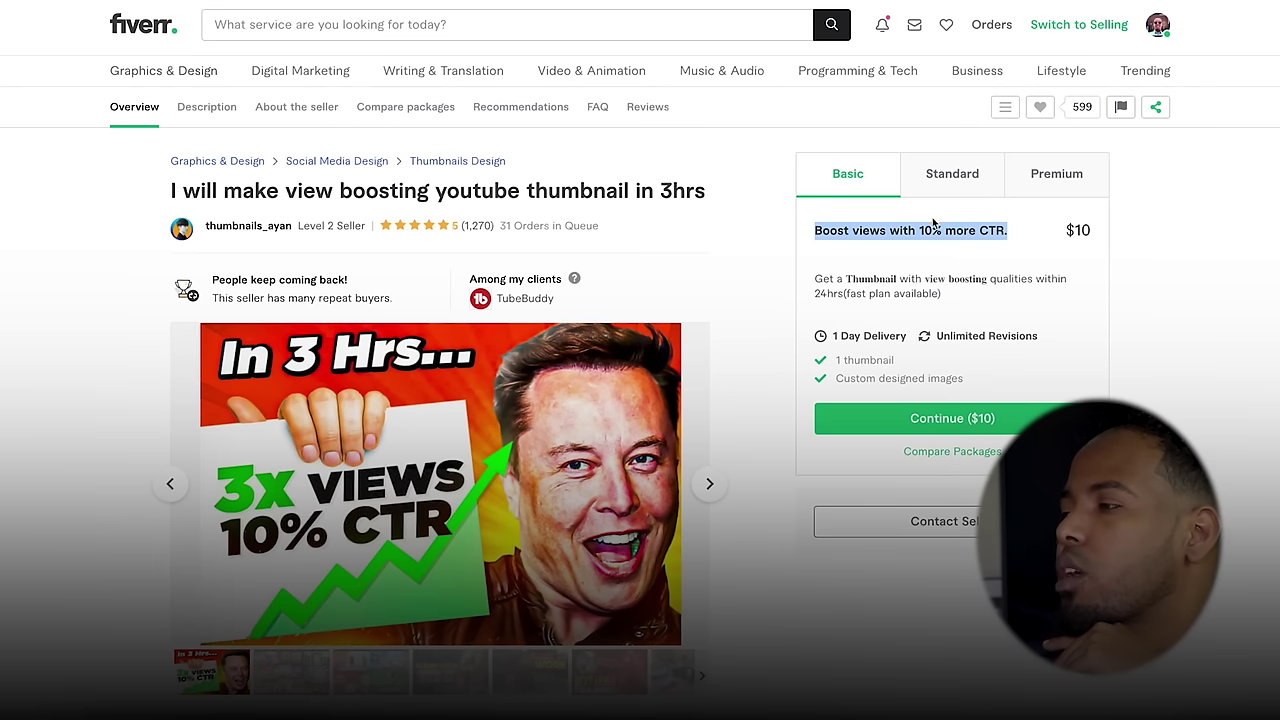
left_click_drag(638, 190, 714, 191)
left_click(716, 192)
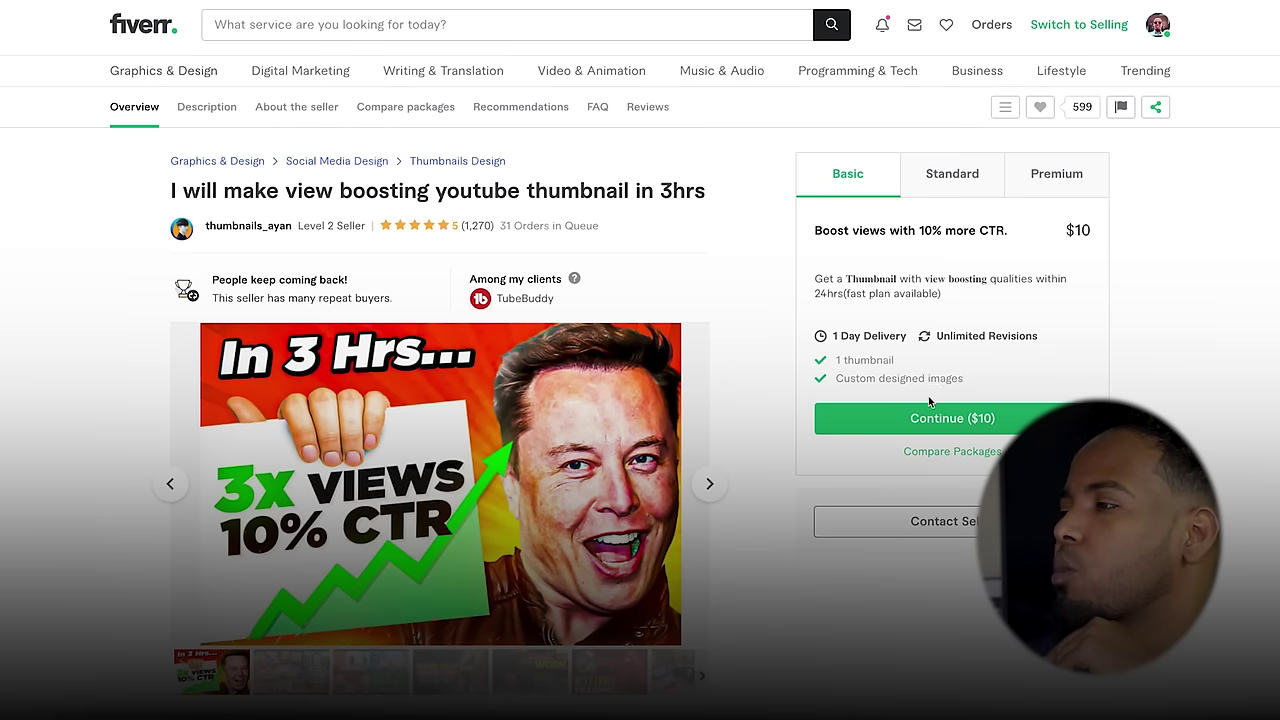
left_click_drag(842, 361, 964, 363)
left_click(964, 363)
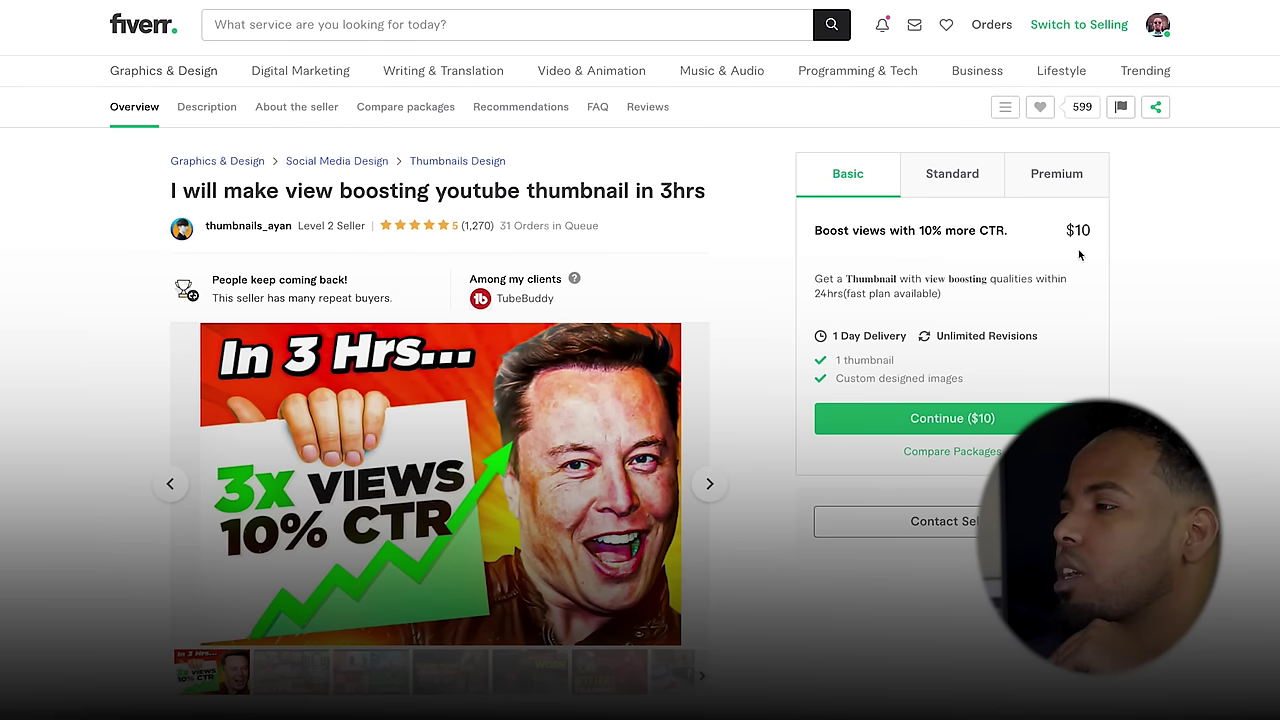
Step: Examine the gig's Standard package, checking its offer and included thumbnails
left_click(955, 176)
left_click_drag(878, 243, 1010, 252)
left_click(1015, 256)
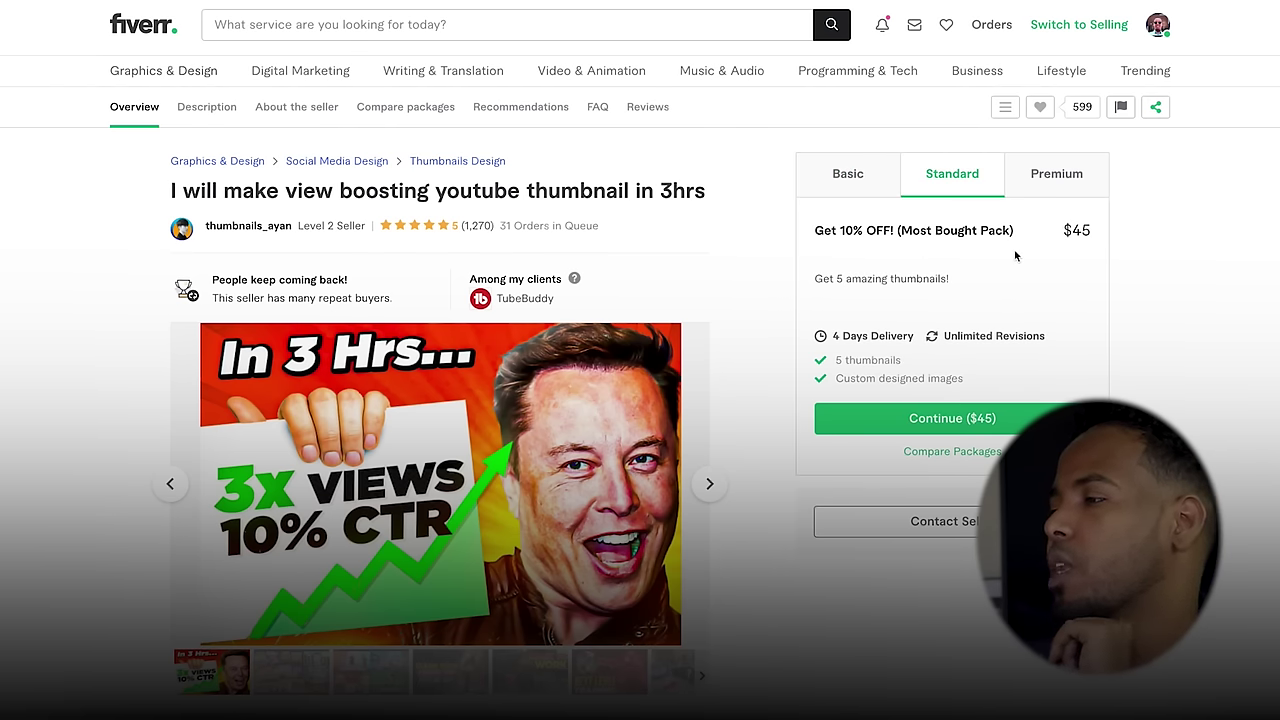
left_click_drag(866, 360, 946, 366)
left_click(946, 366)
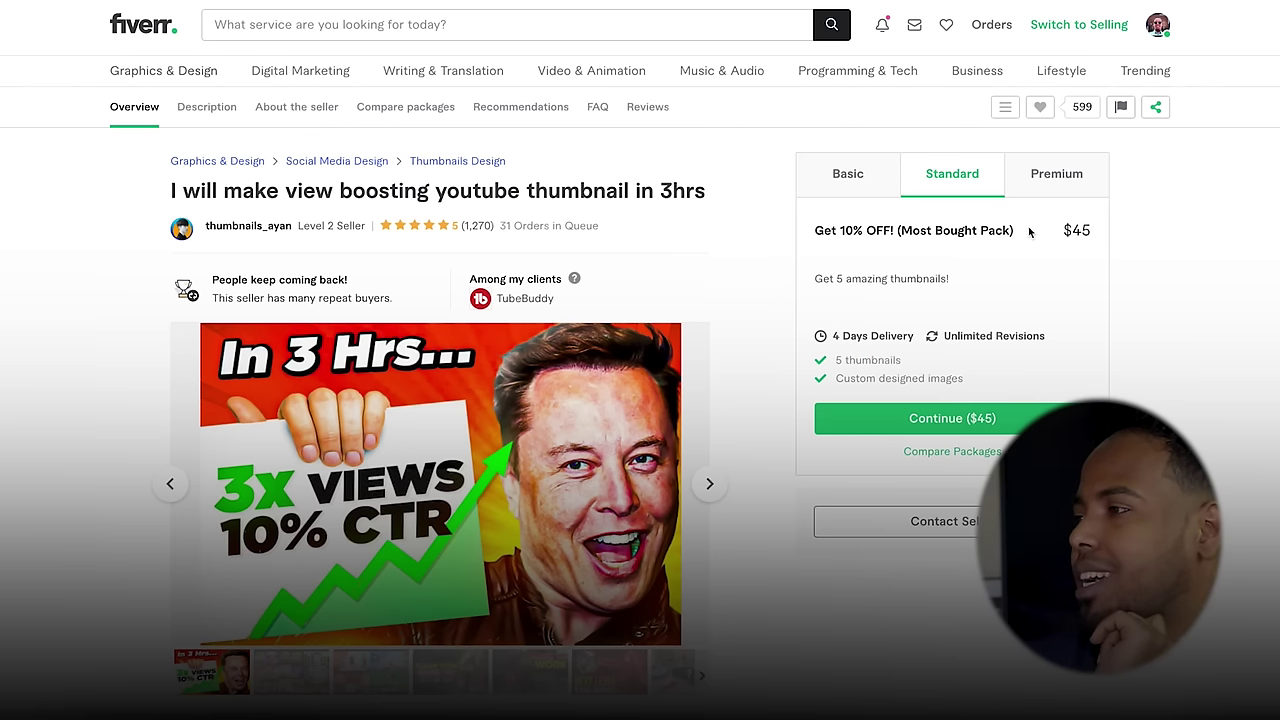
Step: Examine the thumbnails included in the gig's Premium package and return to the Basic package
left_click(1043, 183)
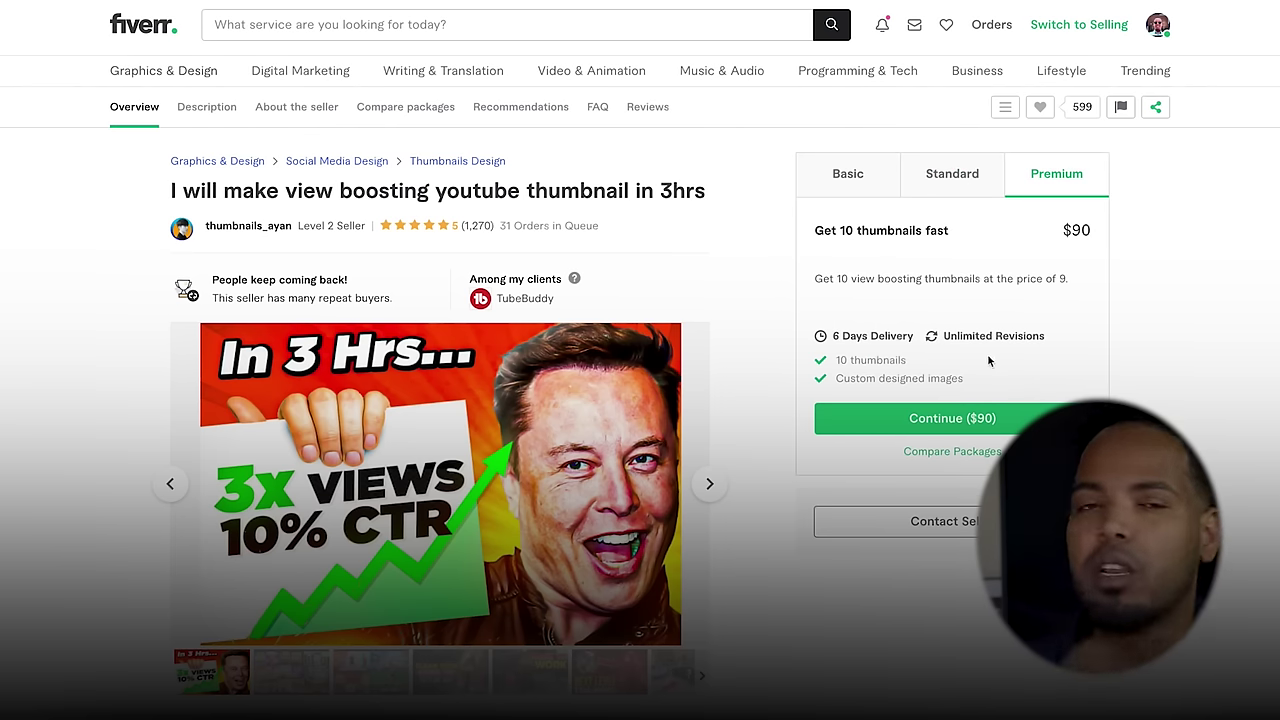
triple_click(855, 365)
left_click(958, 366)
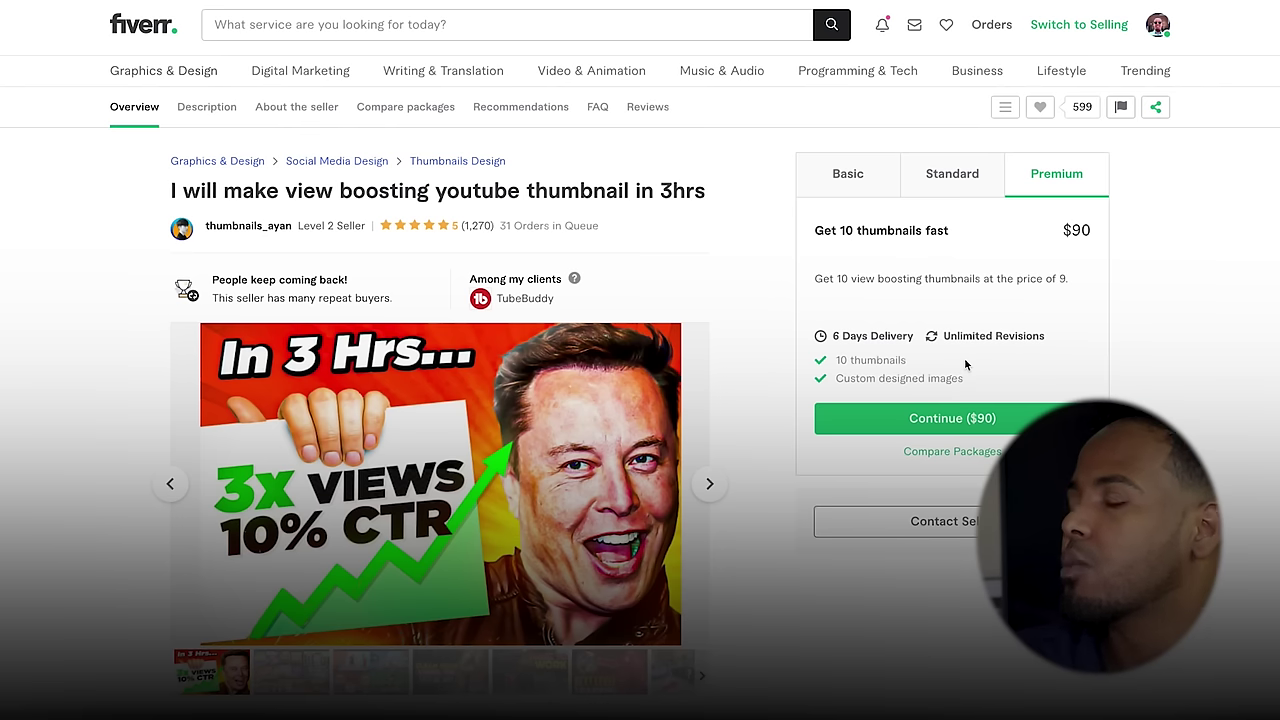
left_click(868, 180)
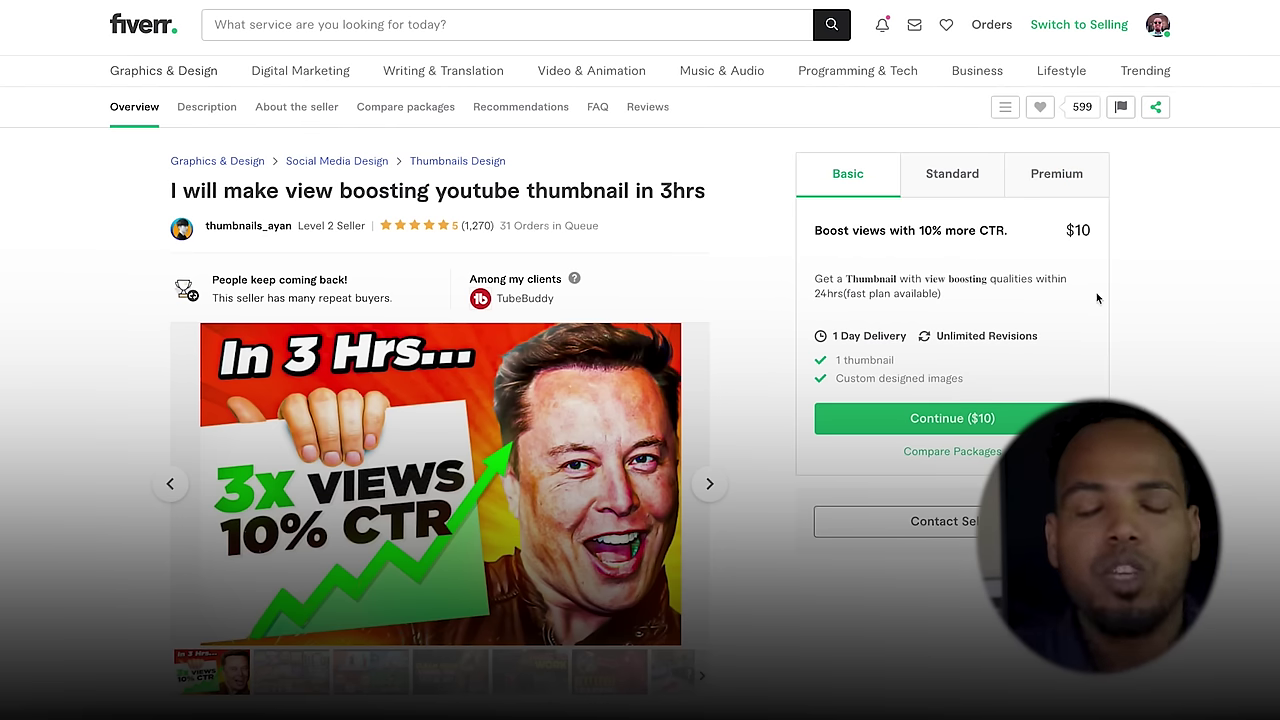
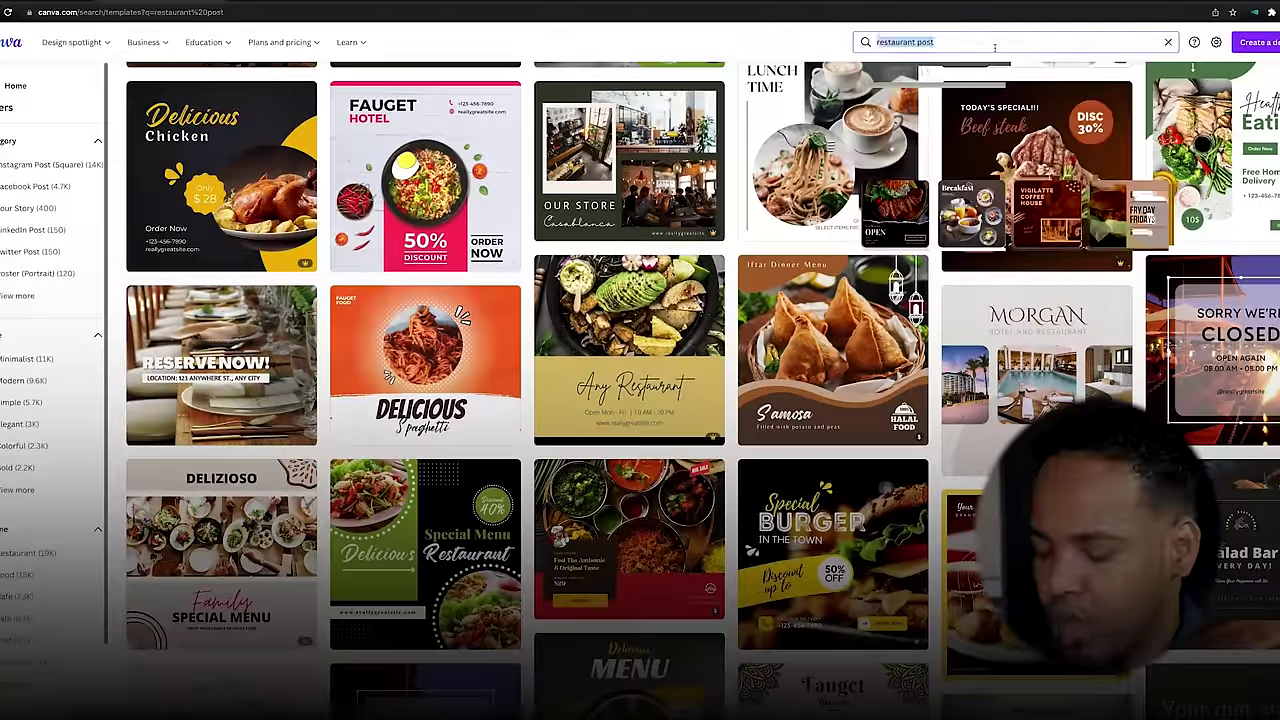
Step: Switch to Canva, search its templates for "youtube thumbnail" and open the purple "Grow Your Business" thumbnail template
type("yo")
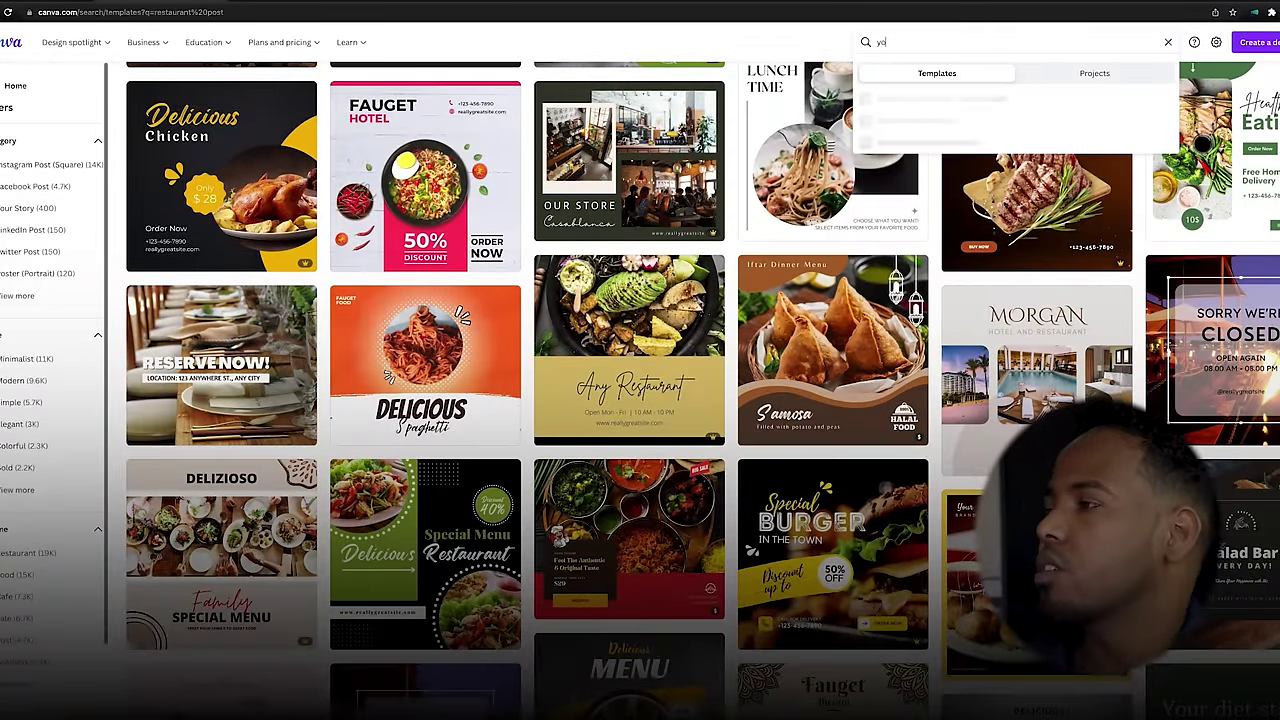
type("utube")
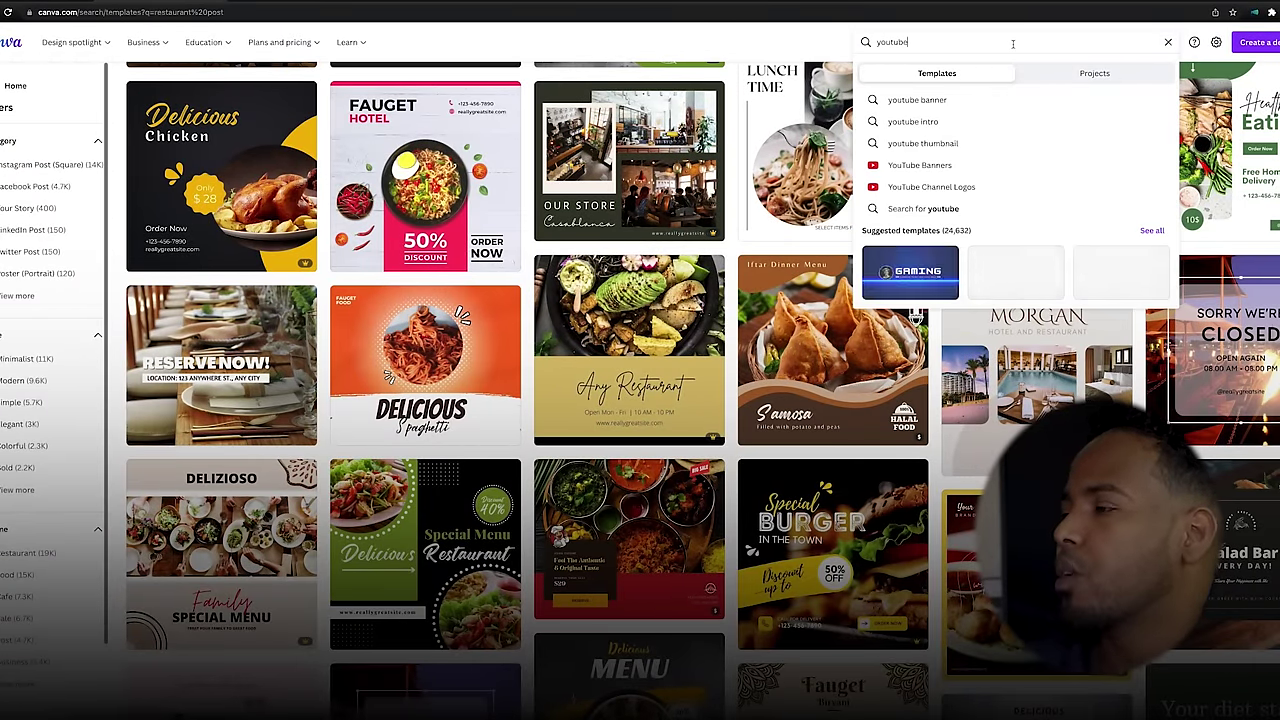
left_click(935, 151)
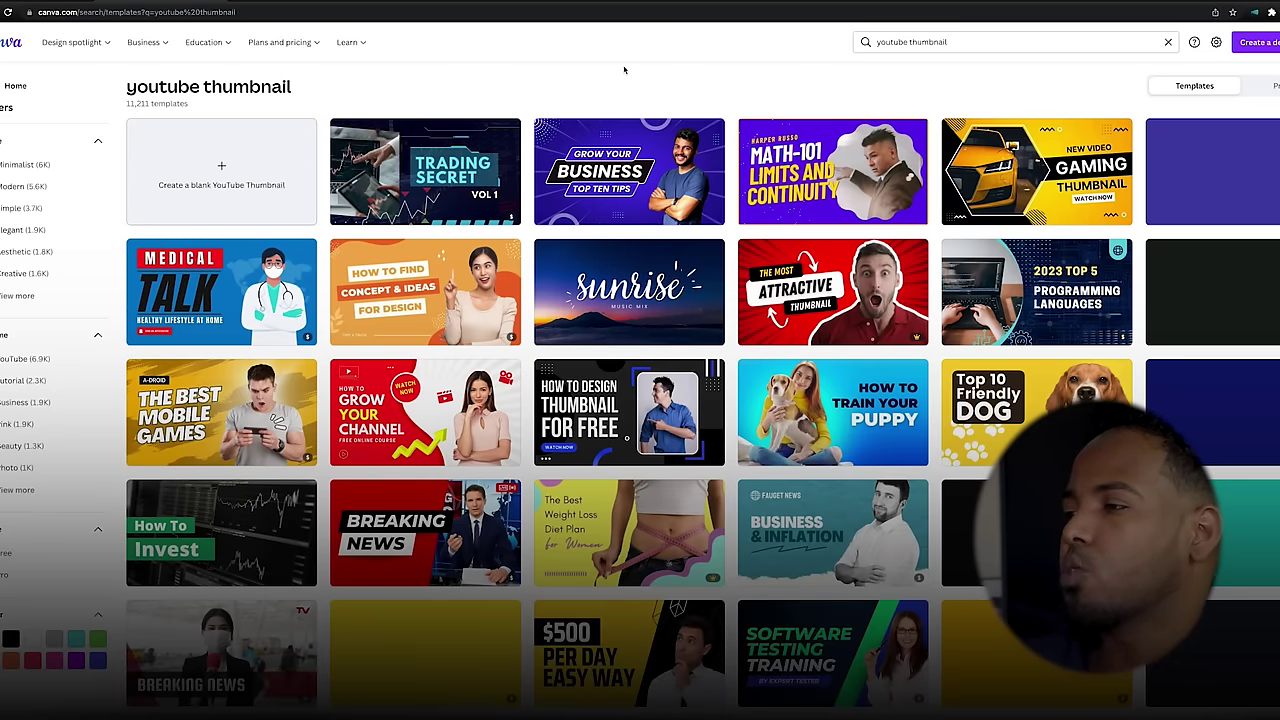
left_click(680, 124)
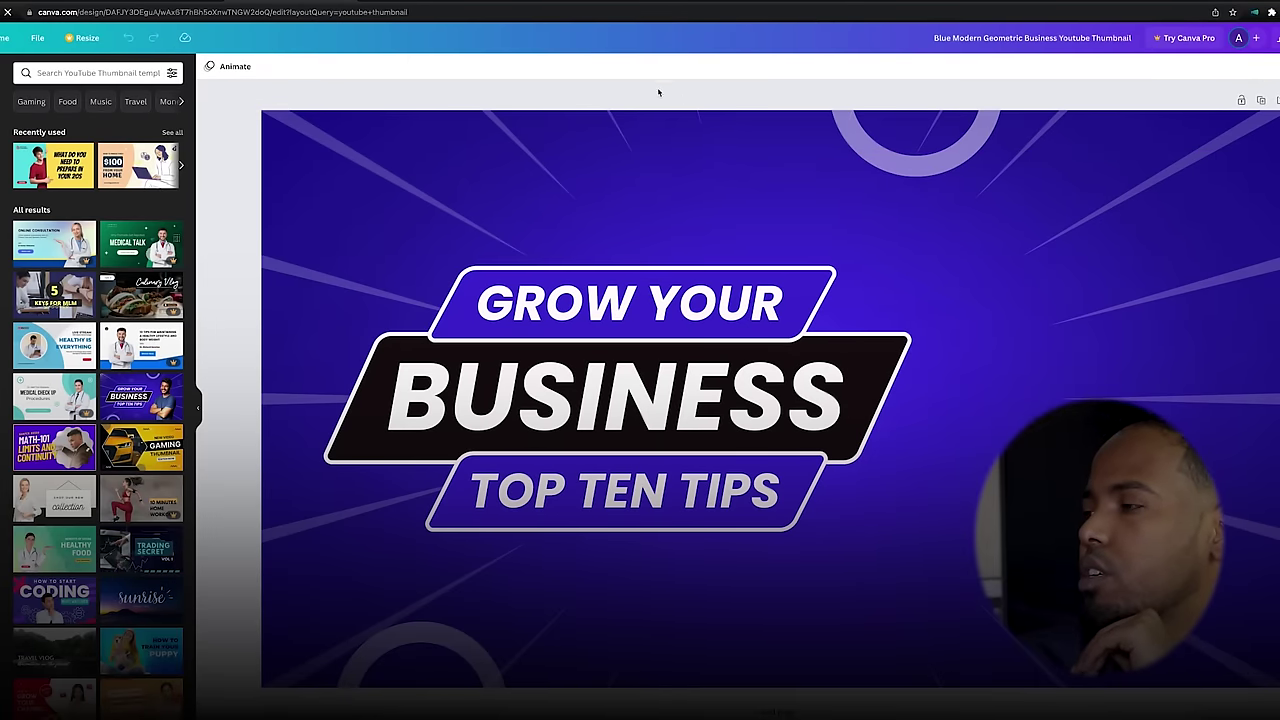
Step: Replace the template's portrait with the uploaded photo of the man in a blue jacket holding a laptop, shifting it slightly within its frame
left_click(1053, 303)
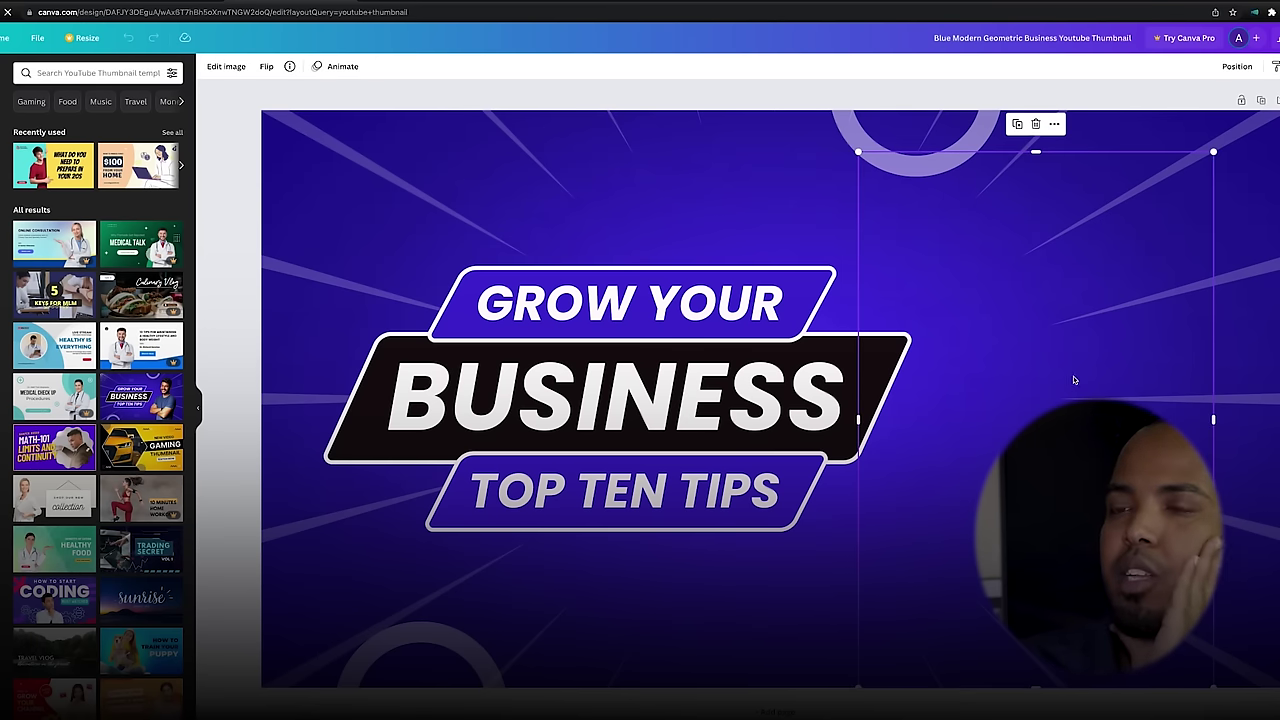
left_click(3, 300)
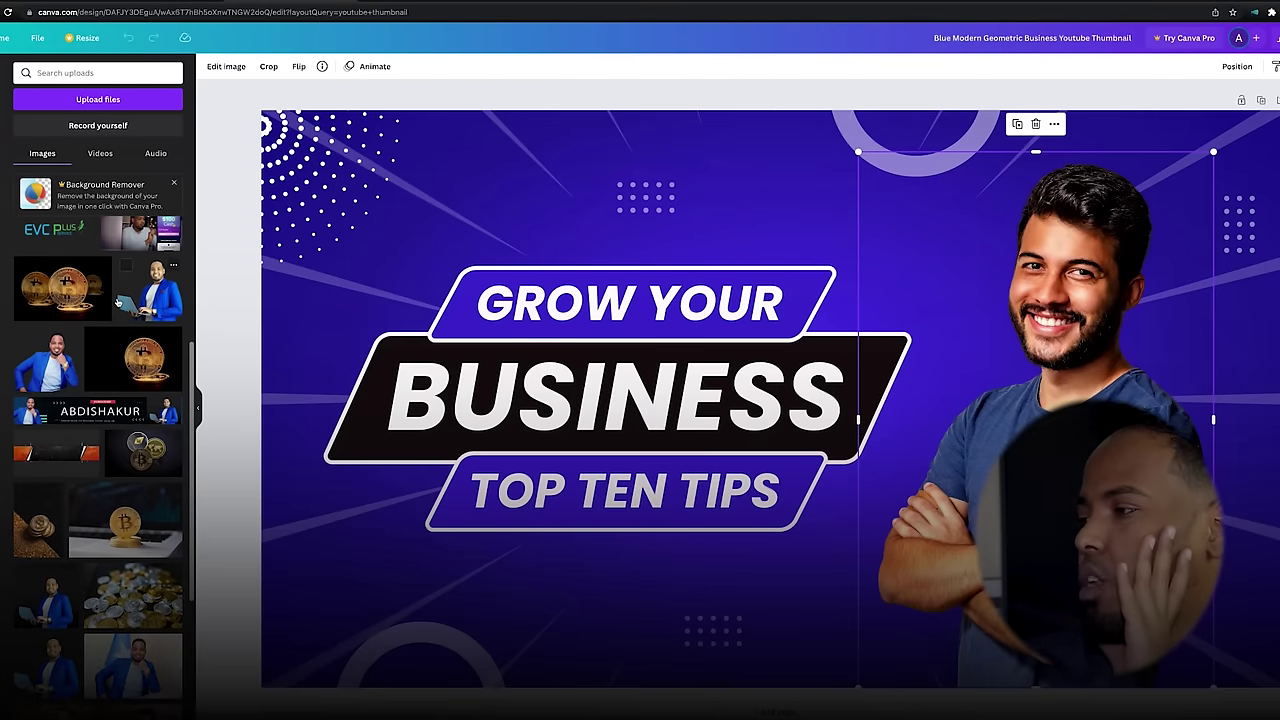
left_click_drag(143, 297, 948, 375)
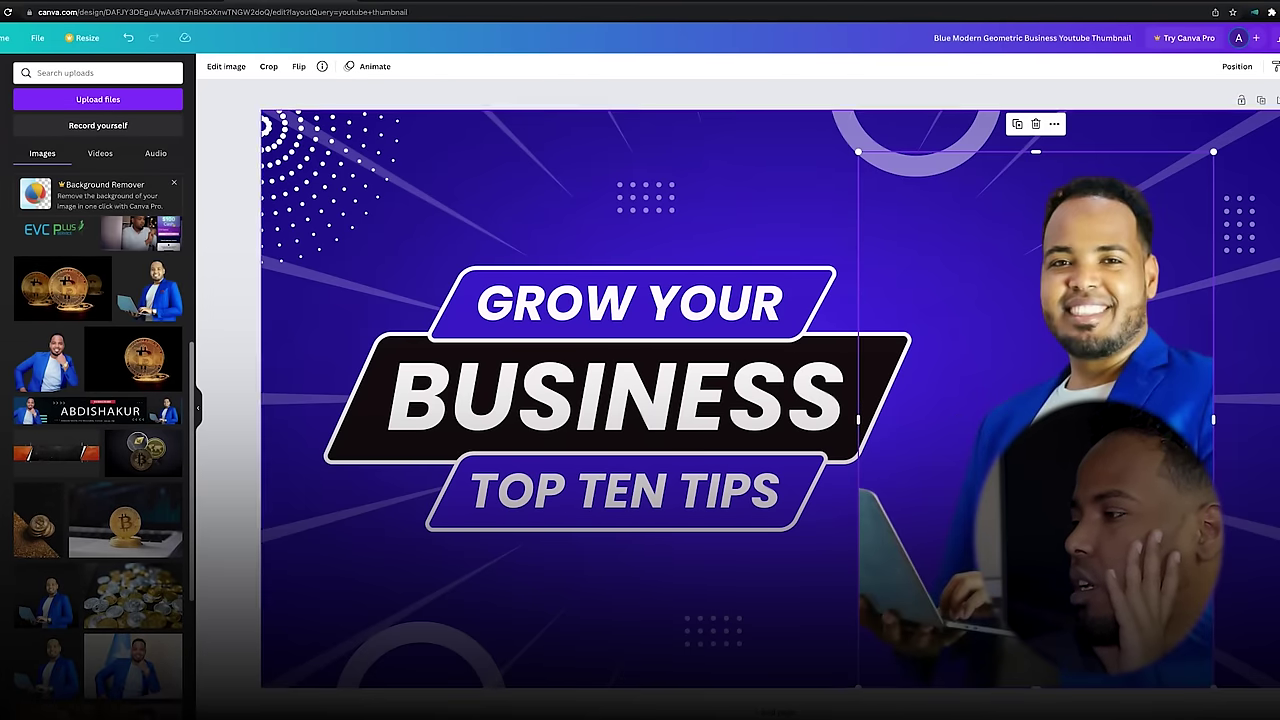
double_click(1124, 376)
left_click_drag(1124, 376, 1136, 367)
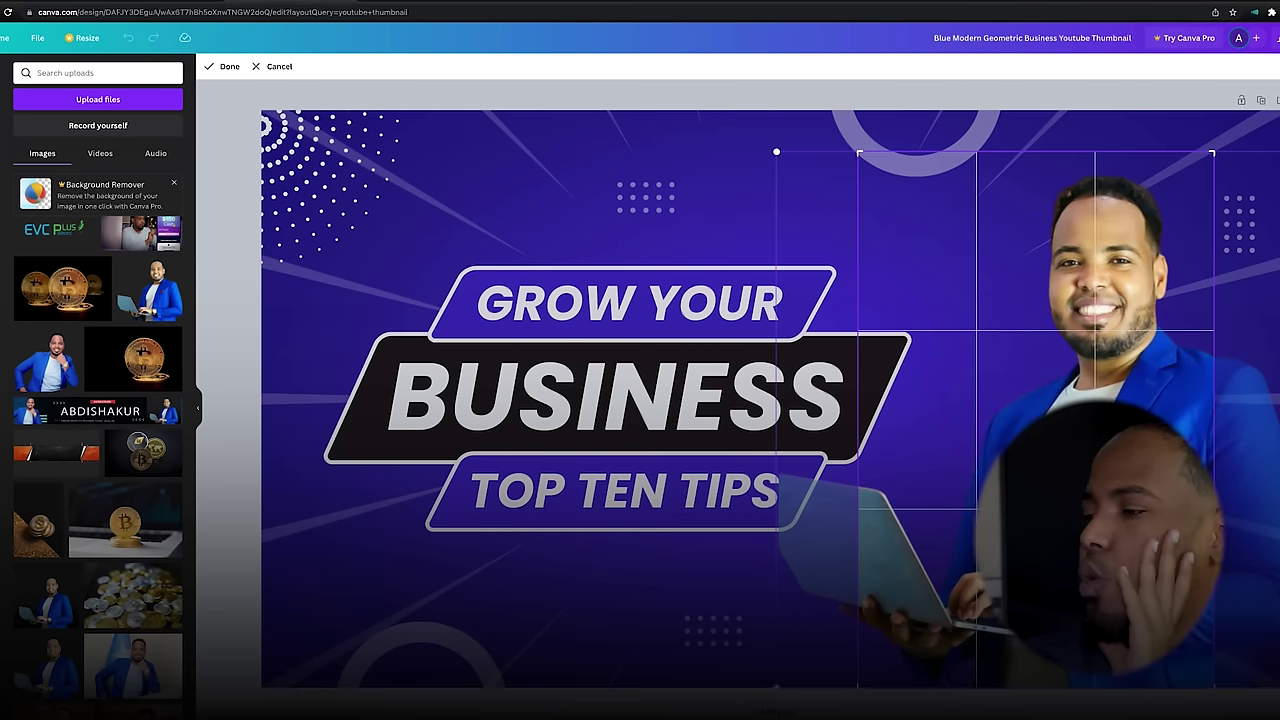
key("Return")
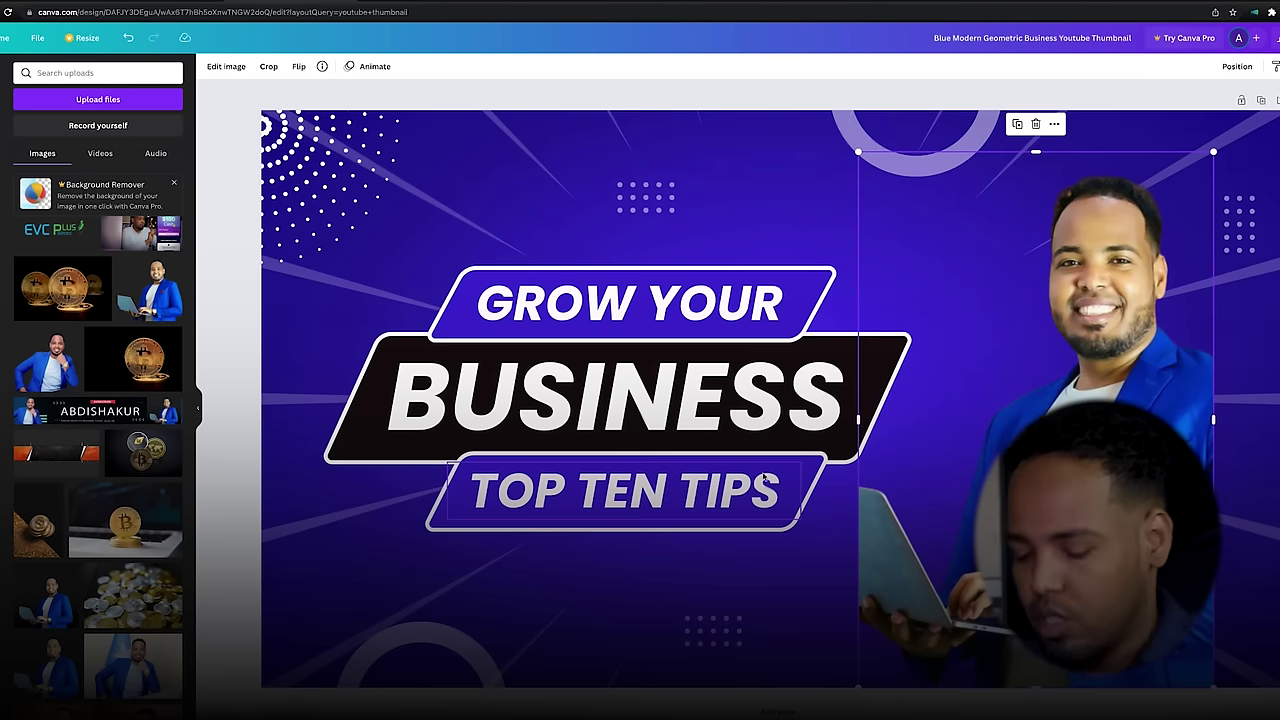
Step: Change the upper banner's text to "HORMARI" and the black banner's text to "GANACSIGAAGA"
double_click(628, 303)
type("HORMARI")
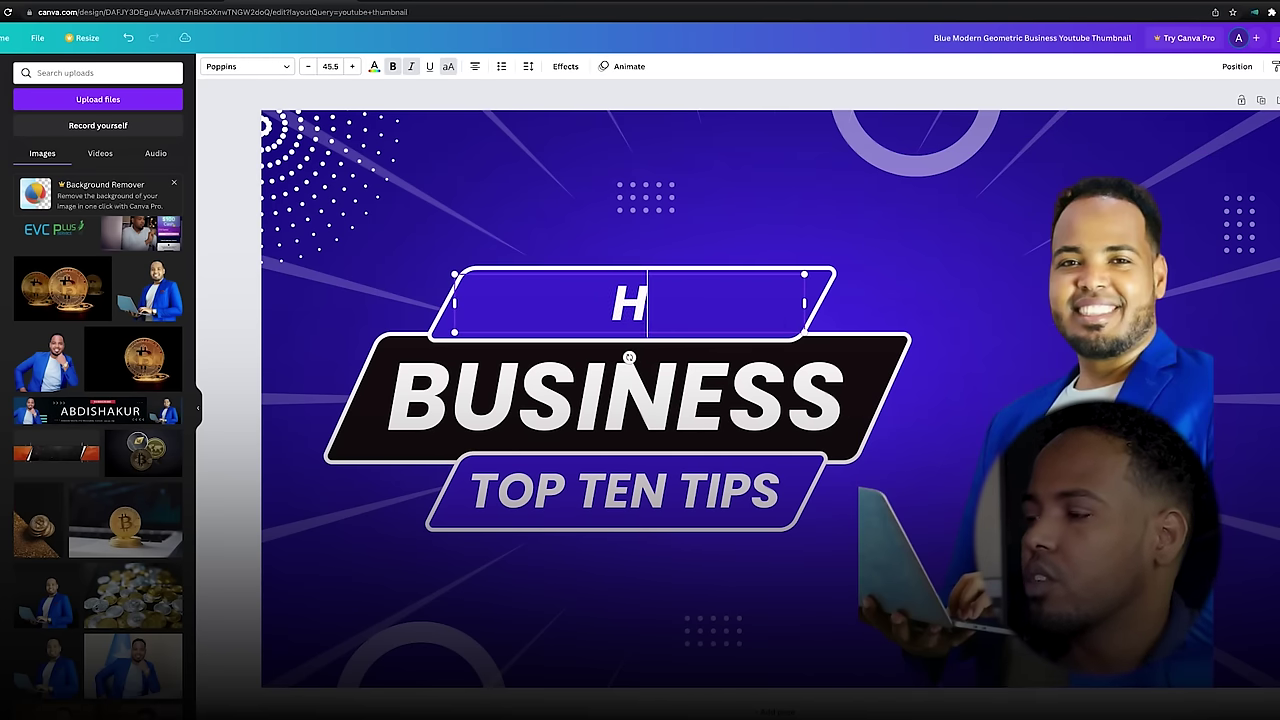
left_click(678, 388)
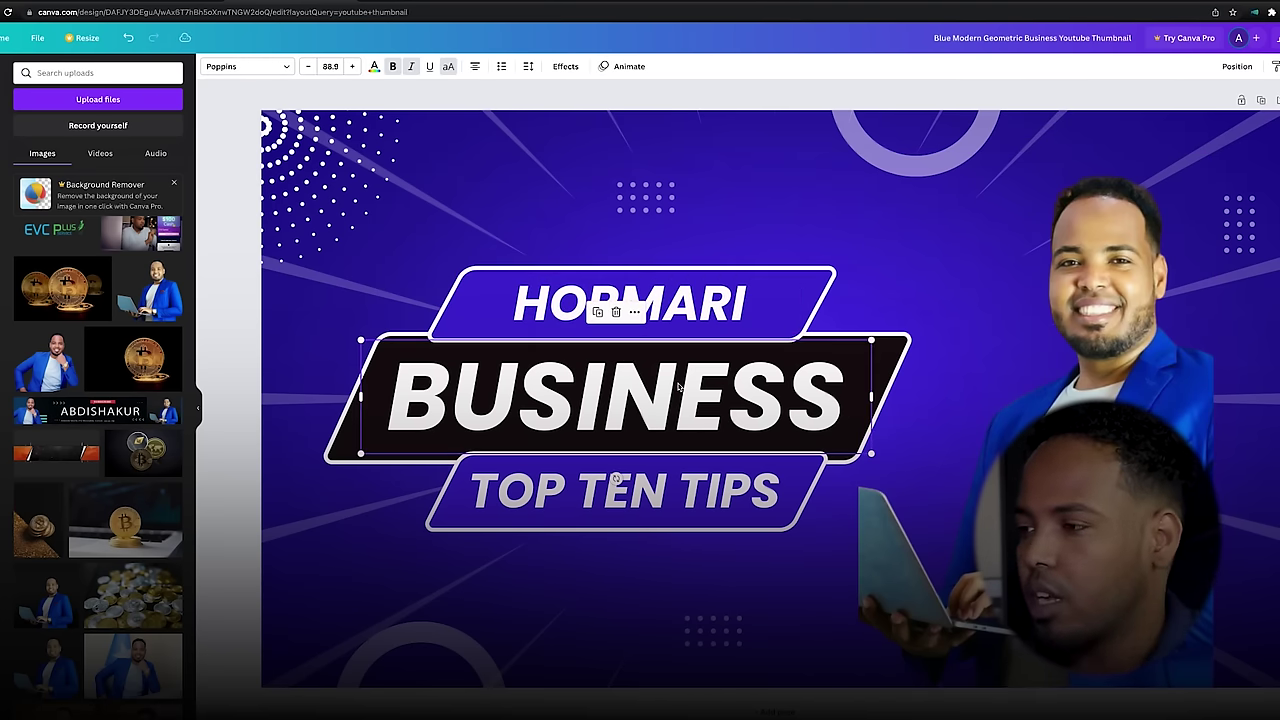
double_click(679, 387)
type("GANACSI")
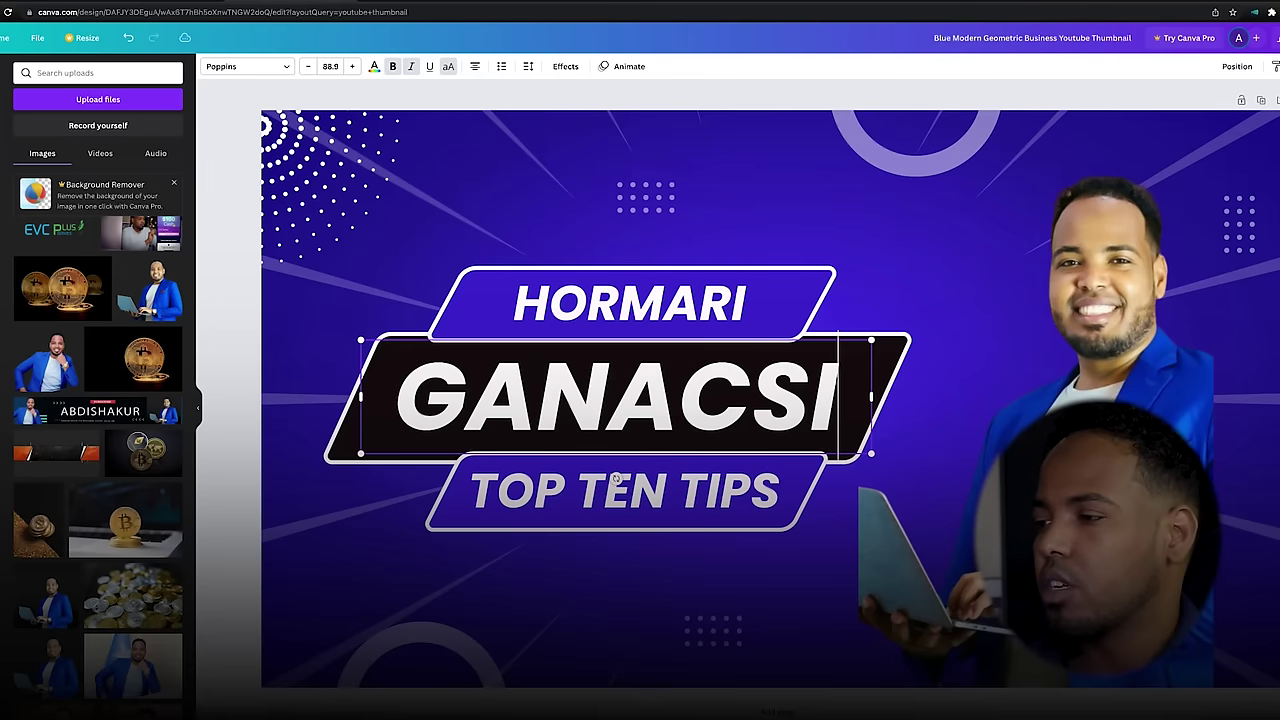
key("Return")
type("GAAGA")
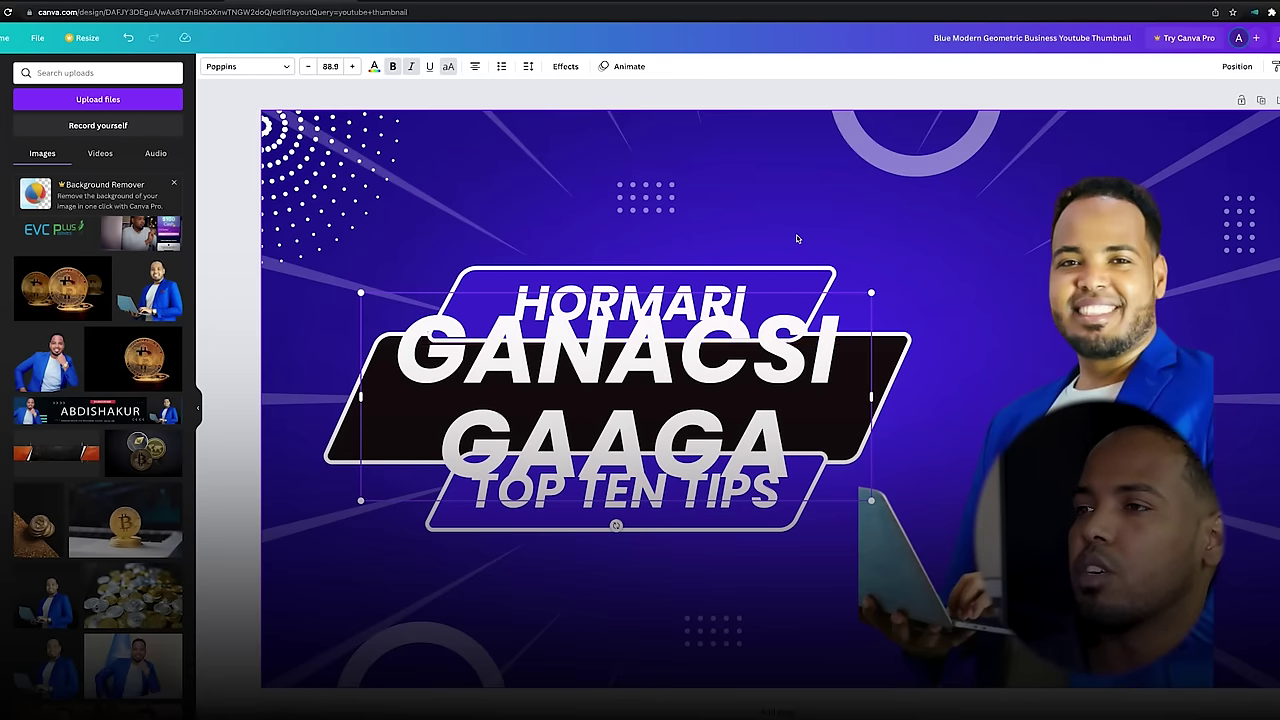
Step: Reduce the "GANACSIGAAGA" text to size 56 and move it slightly up within the black banner
key("ctrl+a")
left_click(322, 66)
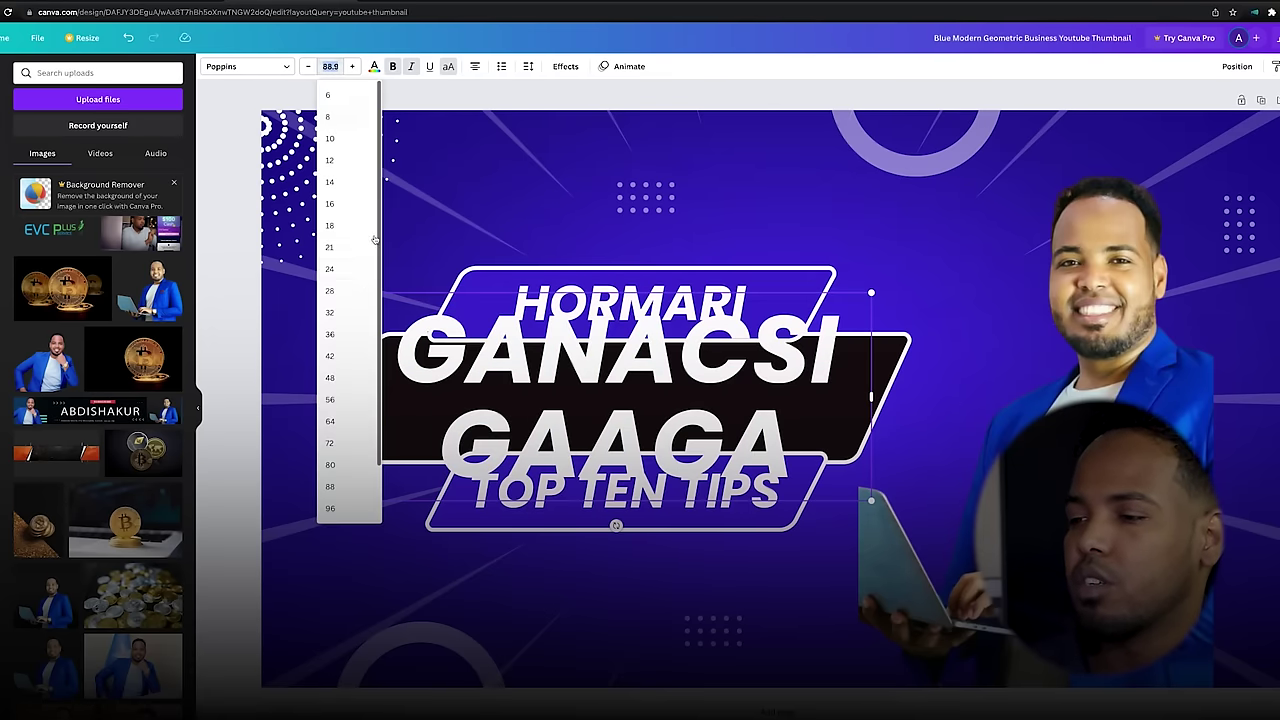
left_click(330, 421)
left_click(310, 66)
left_click(310, 66)
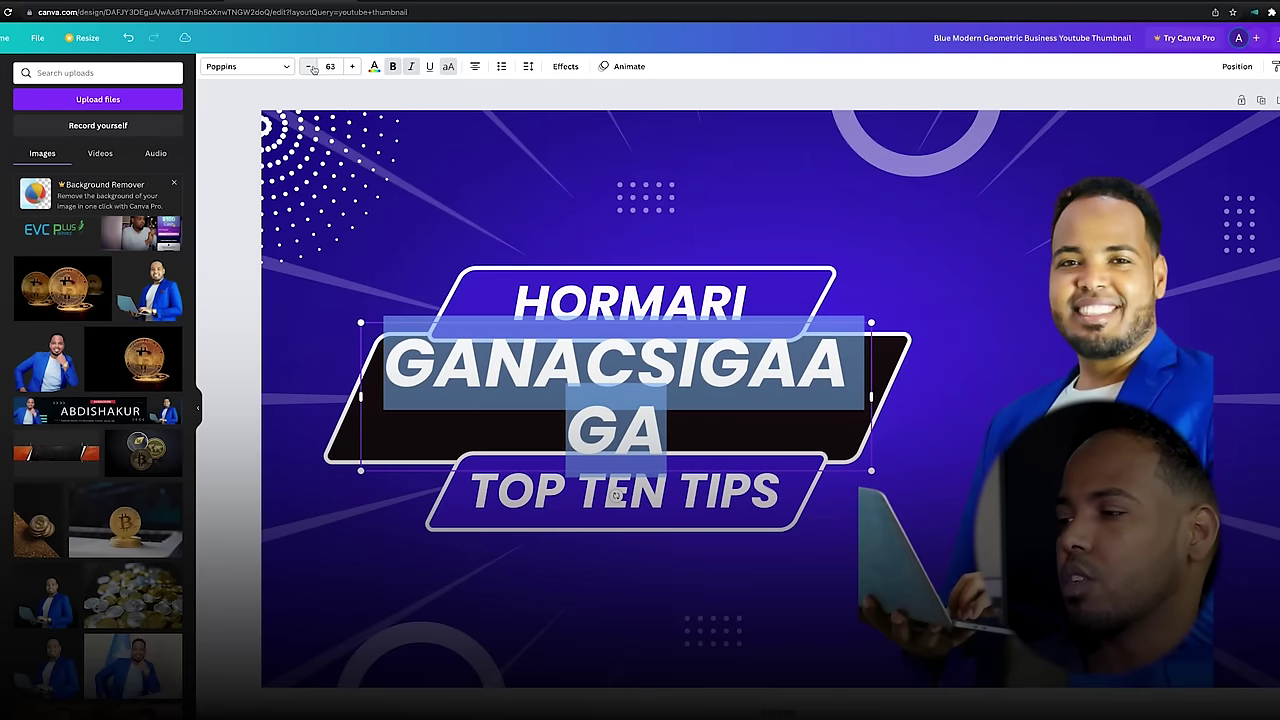
left_click(310, 66)
left_click(310, 66)
left_click(310, 66)
left_click(310, 66)
left_click(310, 66)
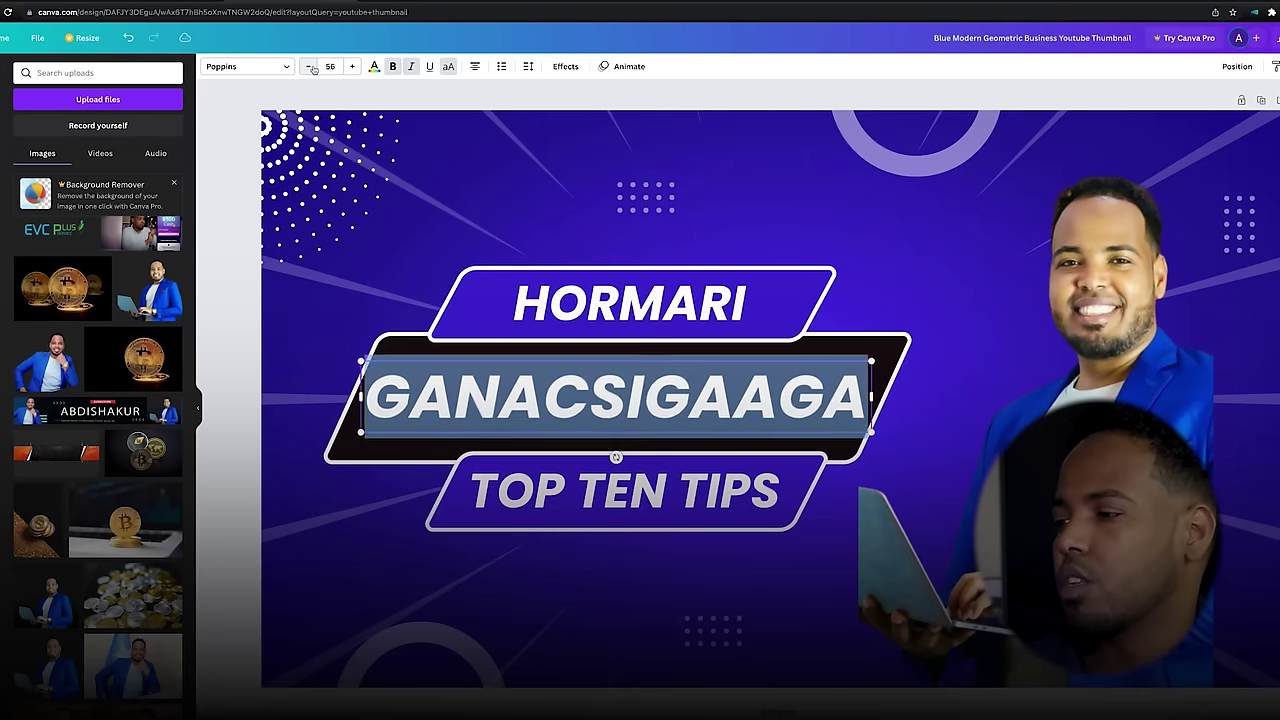
left_click(684, 349)
left_click_drag(700, 412, 697, 397)
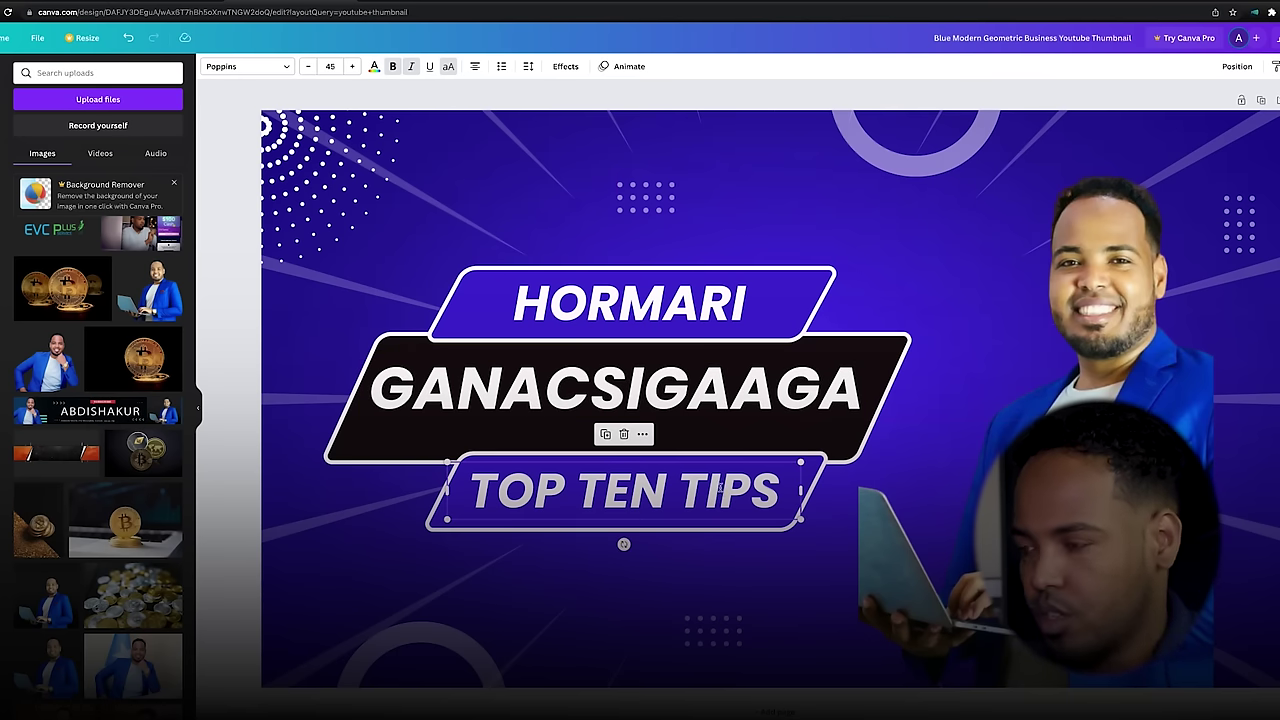
Step: Replace the "TOP TEN TIPS" text in the lower banner with "10 FARSAMO"
double_click(720, 488)
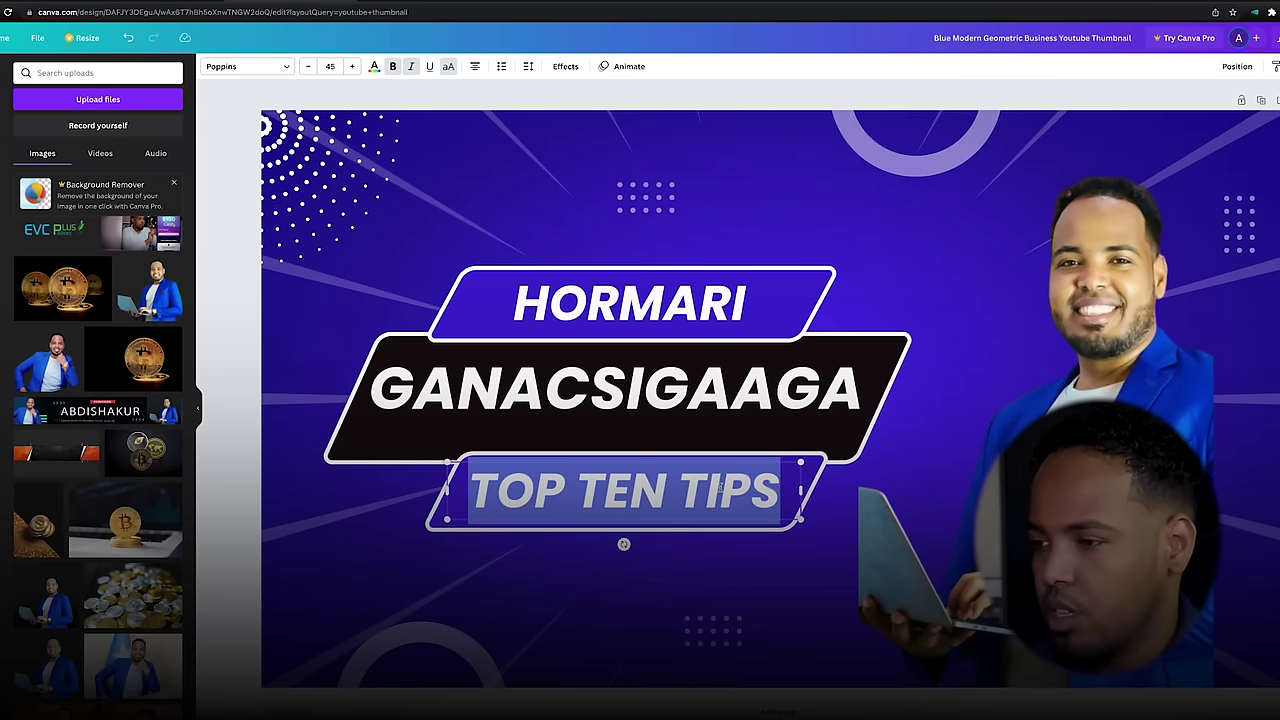
type("10")
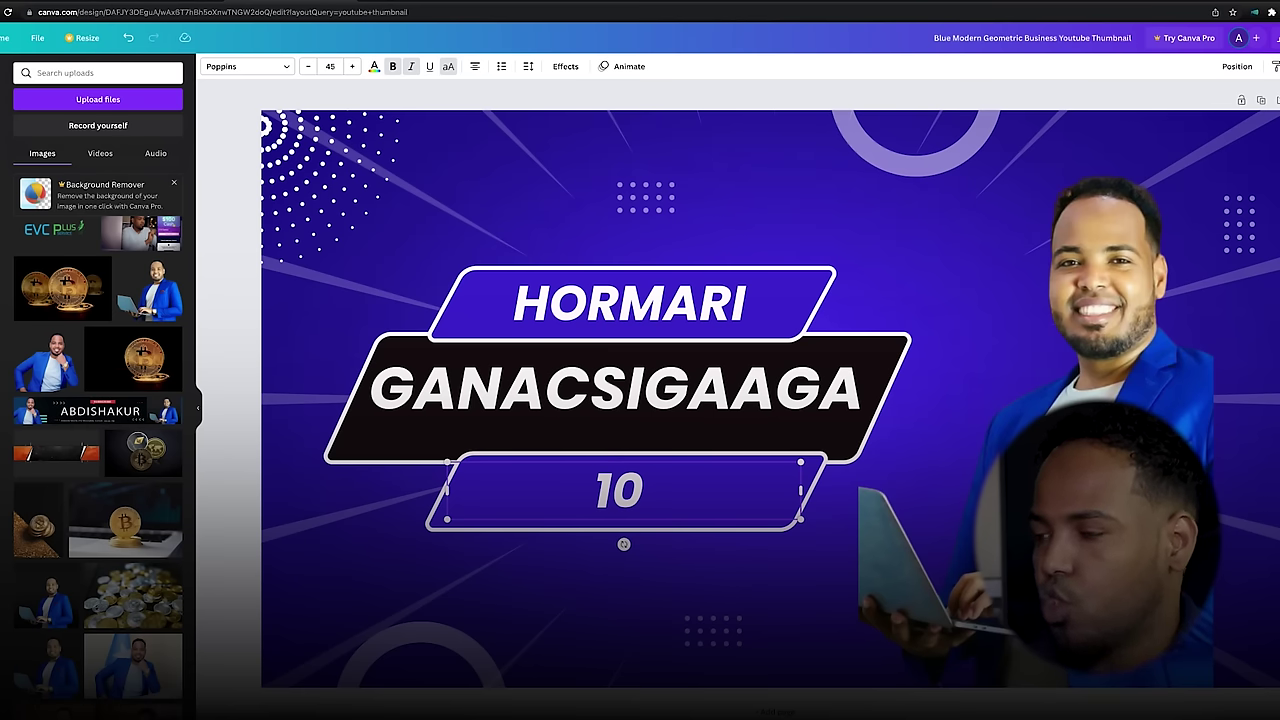
type(" FARSAMO")
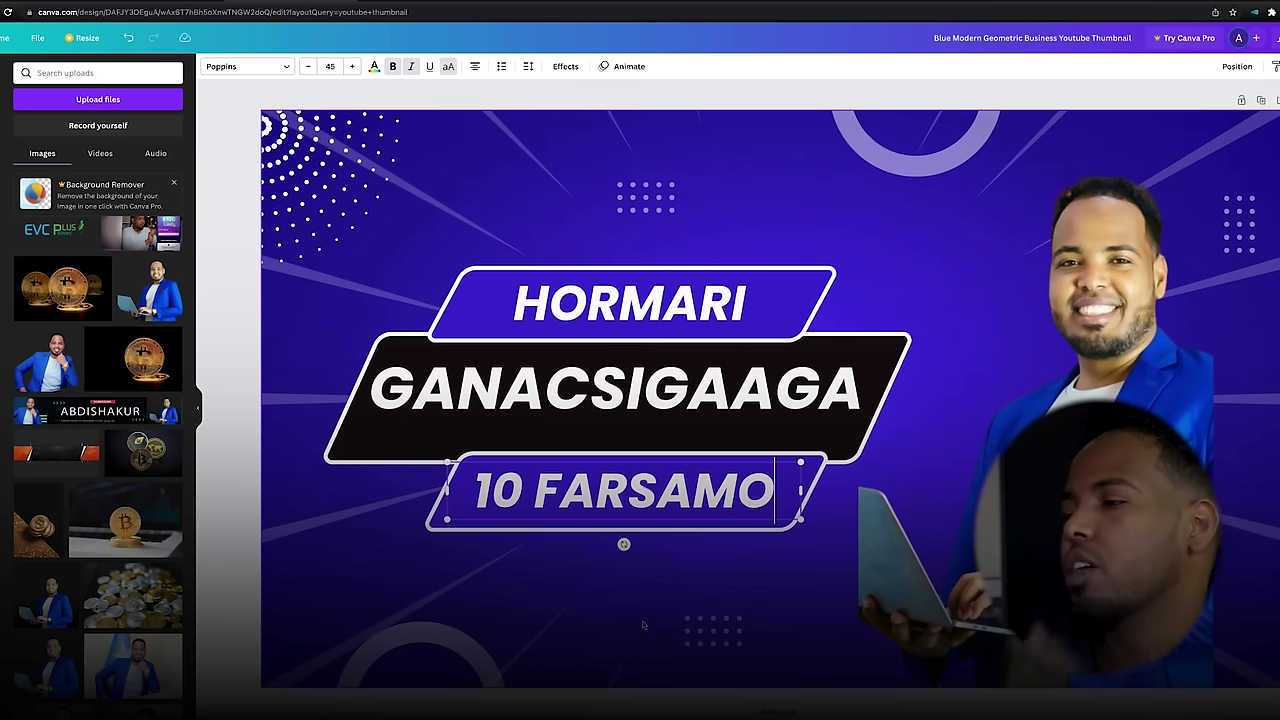
left_click(641, 602)
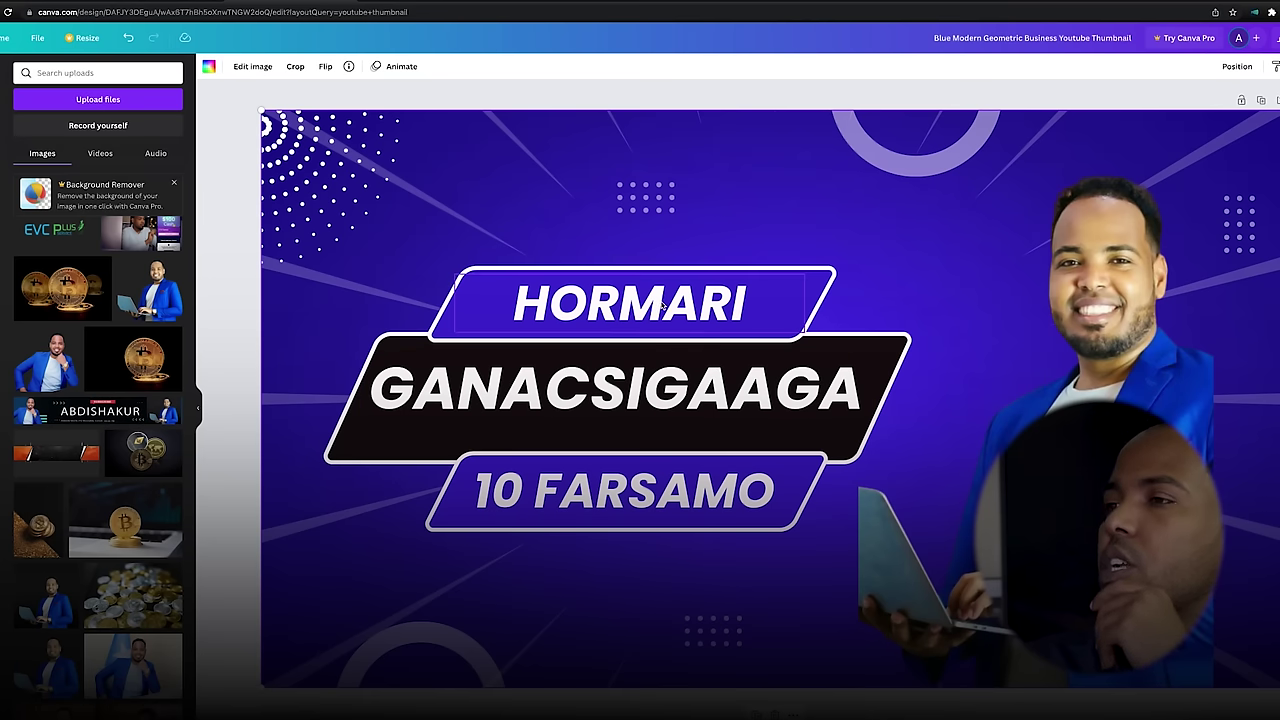
Step: Increase the font size of the "HORMARI" text in the upper banner to 59.5
left_click(690, 325)
left_click(352, 66)
left_click(352, 66)
left_click(352, 66)
left_click(352, 66)
left_click(352, 66)
left_click(352, 66)
left_click(352, 66)
left_click(352, 66)
left_click(352, 66)
left_click(526, 212)
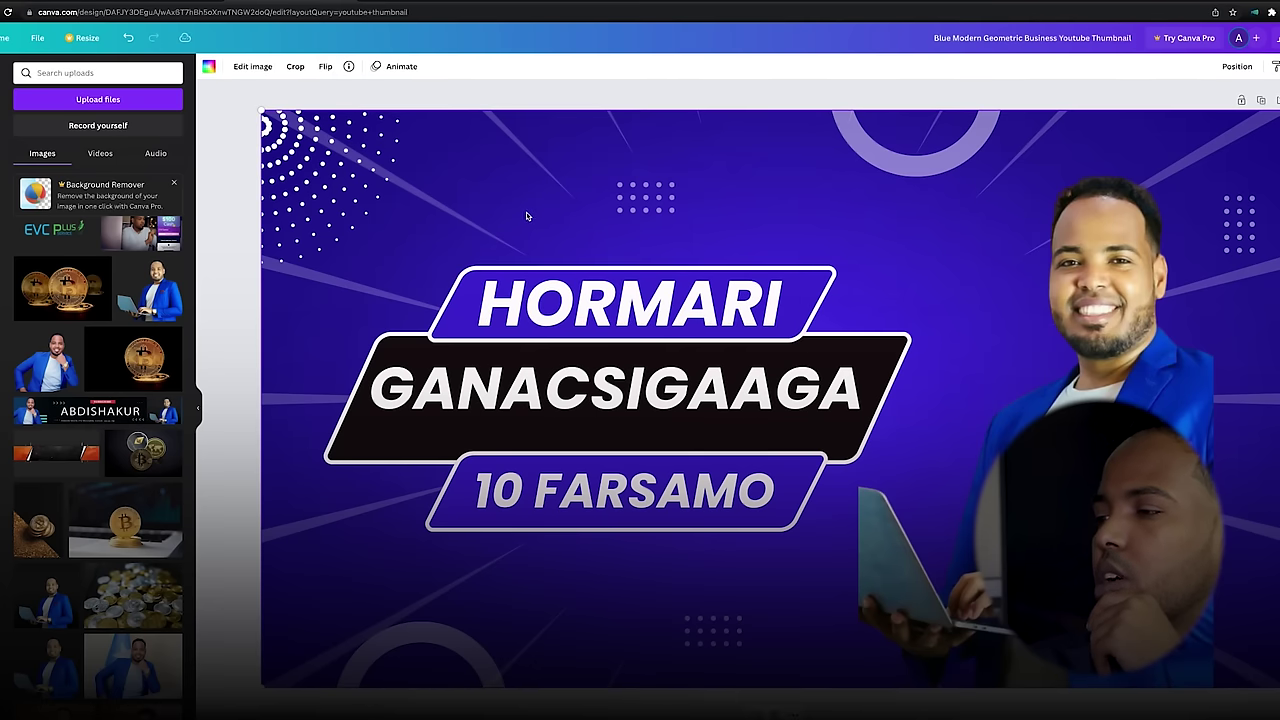
Step: Swap the two upper texts, shrinking "GANACSIGAAGA" to about size 37.3 for the upper banner and placing "HORMARI" in the black one
left_click(630, 305)
left_click_drag(630, 305, 600, 201)
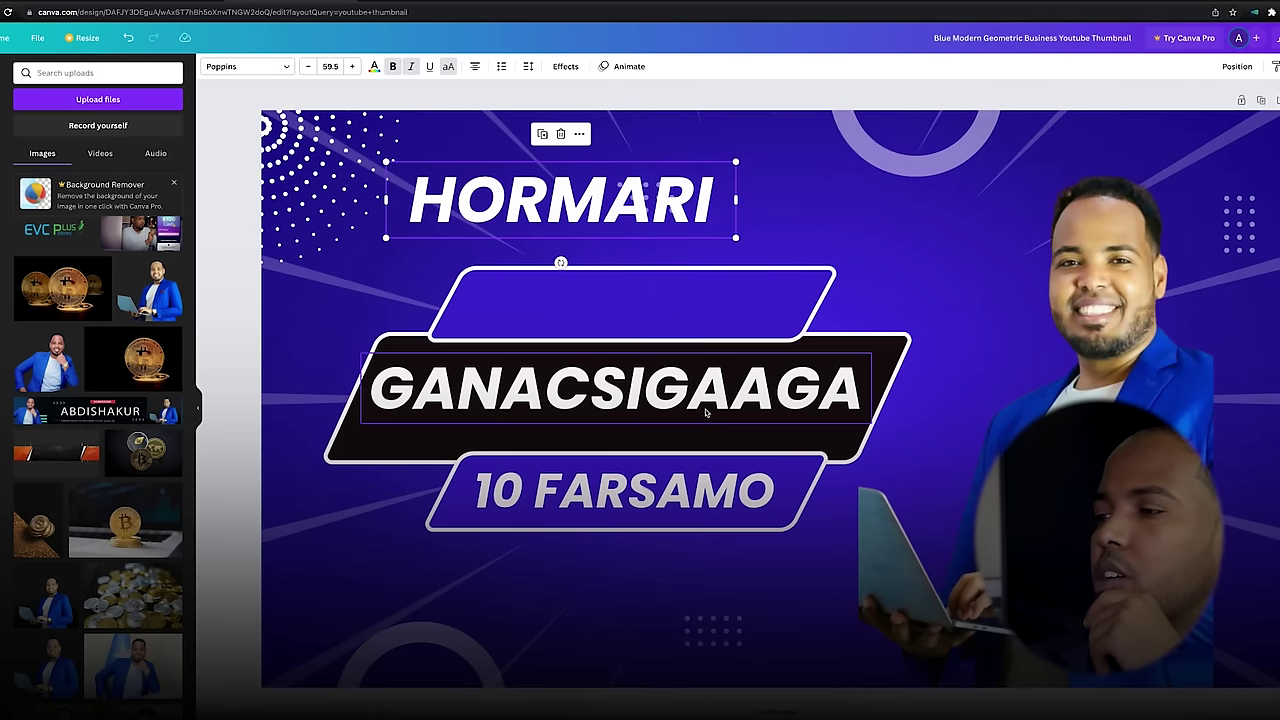
left_click(705, 412)
left_click_drag(368, 418, 525, 395)
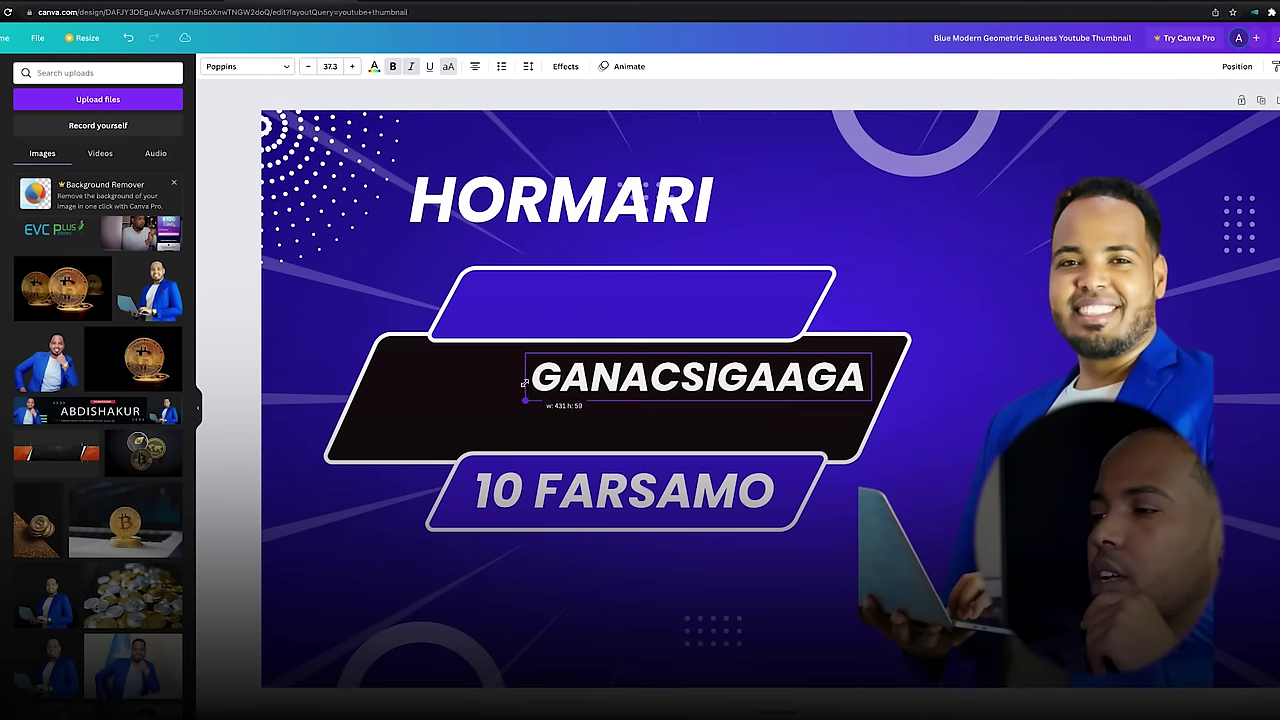
left_click_drag(655, 377, 597, 305)
left_click(560, 204)
left_click_drag(560, 204, 625, 402)
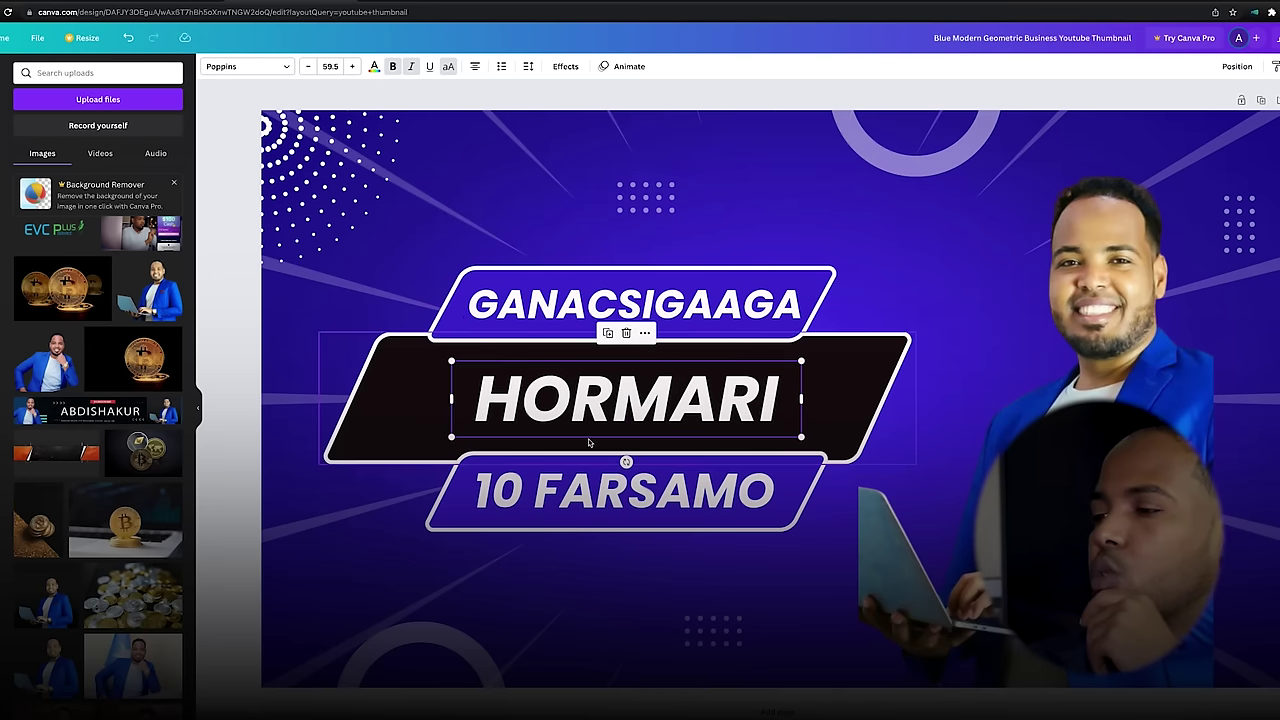
Step: Enlarge the "HORMARI" text to fill the black banner and centre it there
left_click_drag(452, 437, 342, 462)
left_click_drag(535, 395, 593, 377)
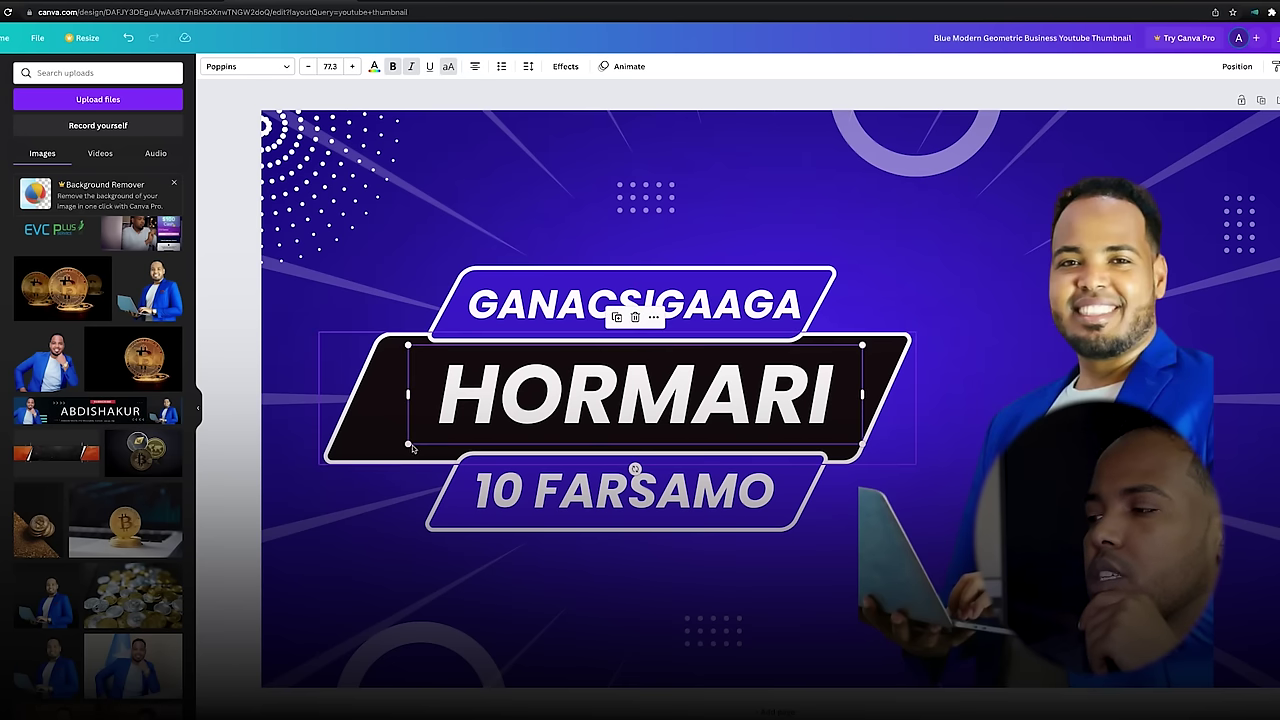
left_click_drag(409, 443, 342, 461)
left_click_drag(589, 417, 613, 405)
left_click(686, 206)
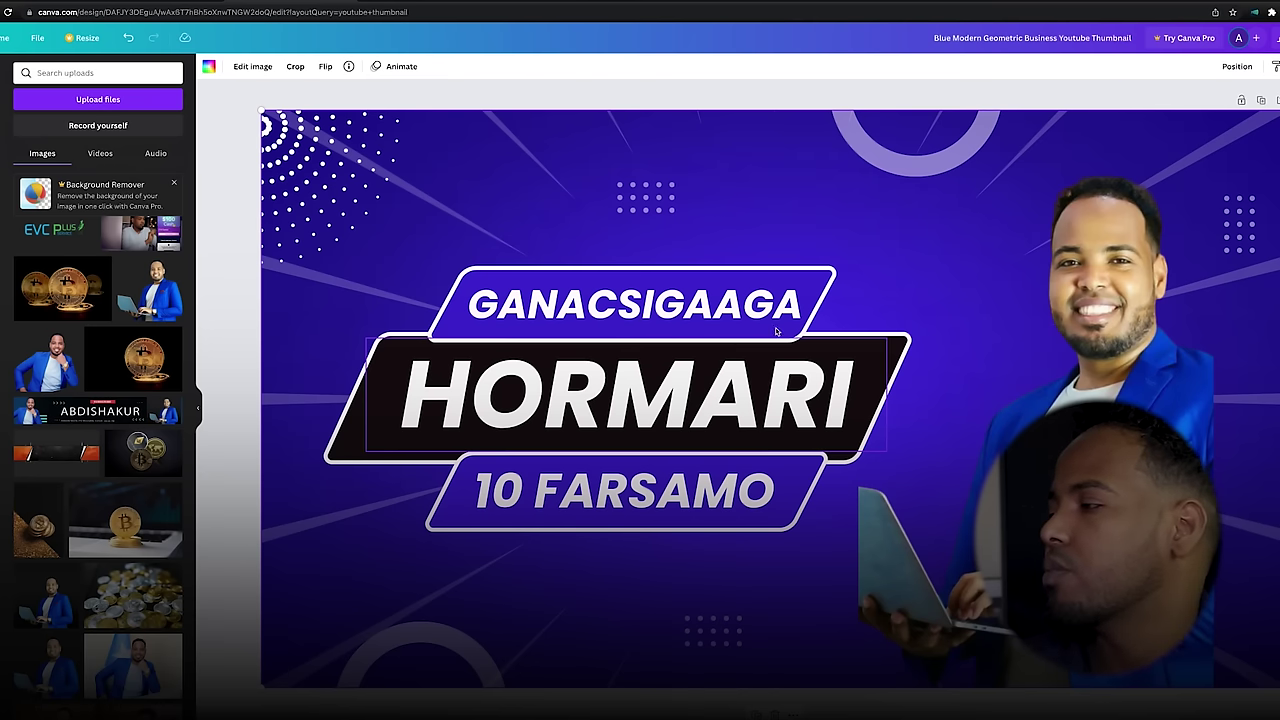
Step: Extend the portrait's frame to the right so that the cut-off arm of the blue jacket is included
left_click(1095, 375)
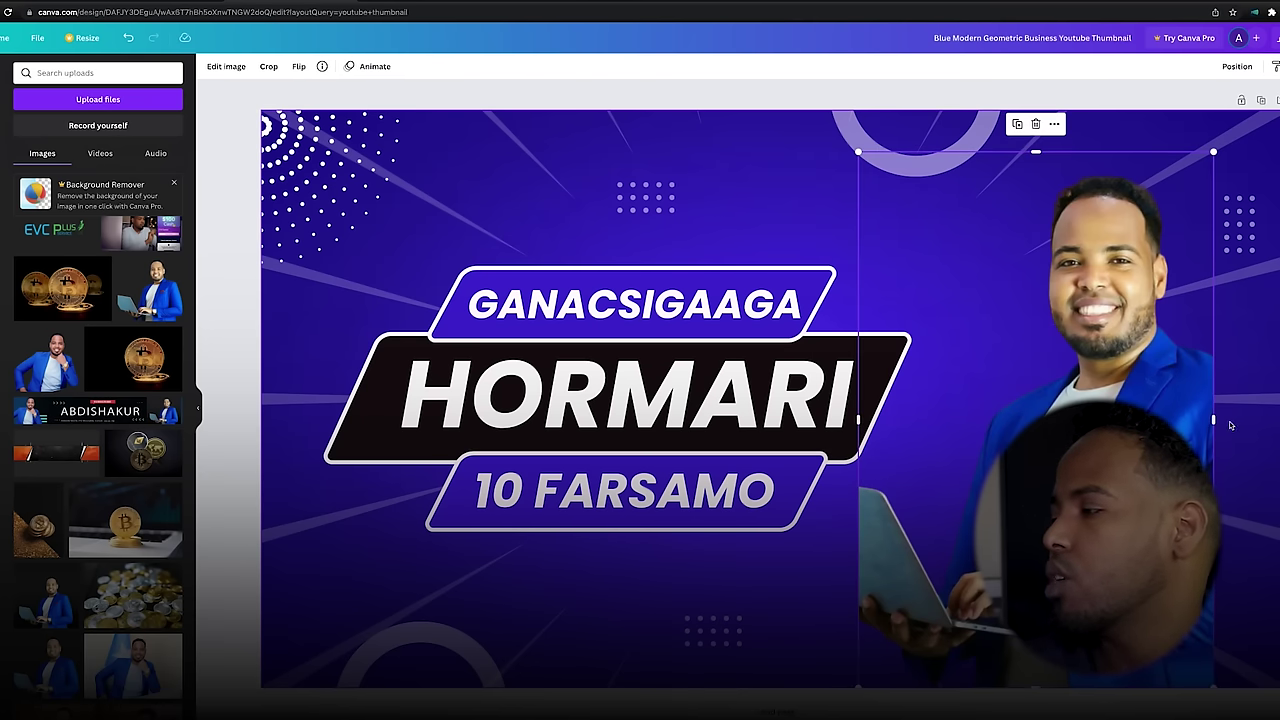
left_click_drag(1213, 420, 1279, 422)
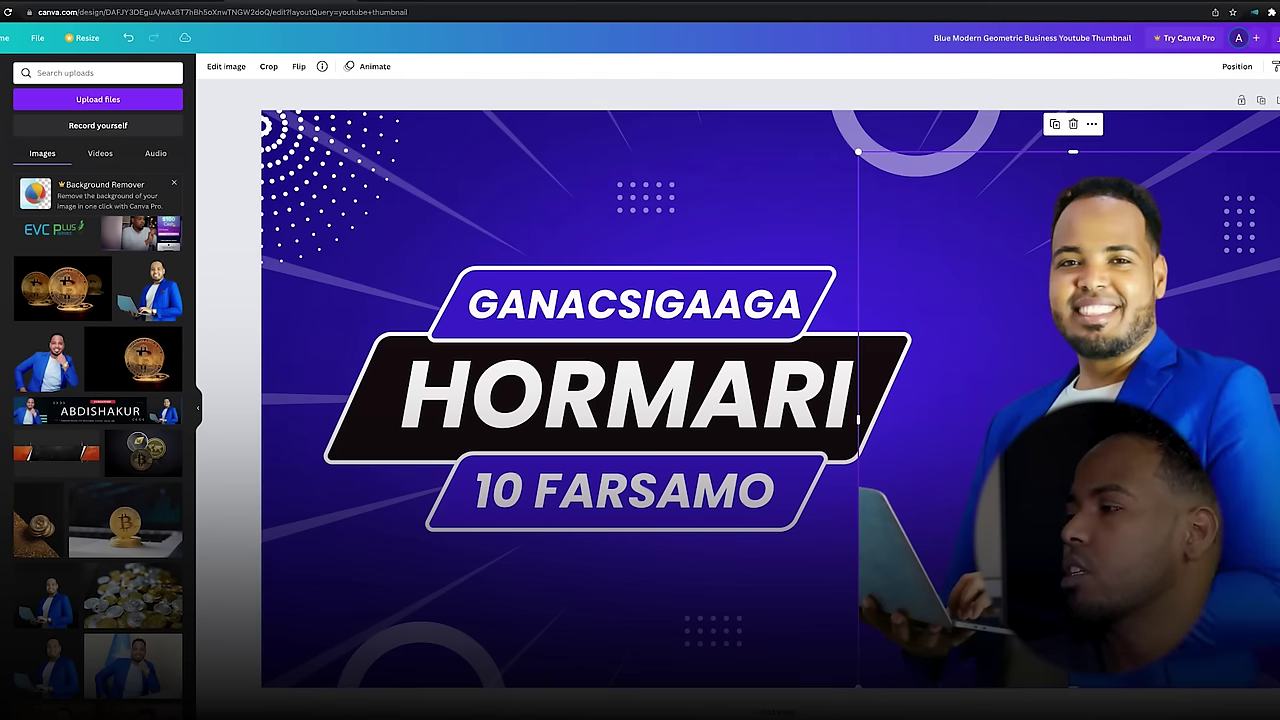
key("Escape")
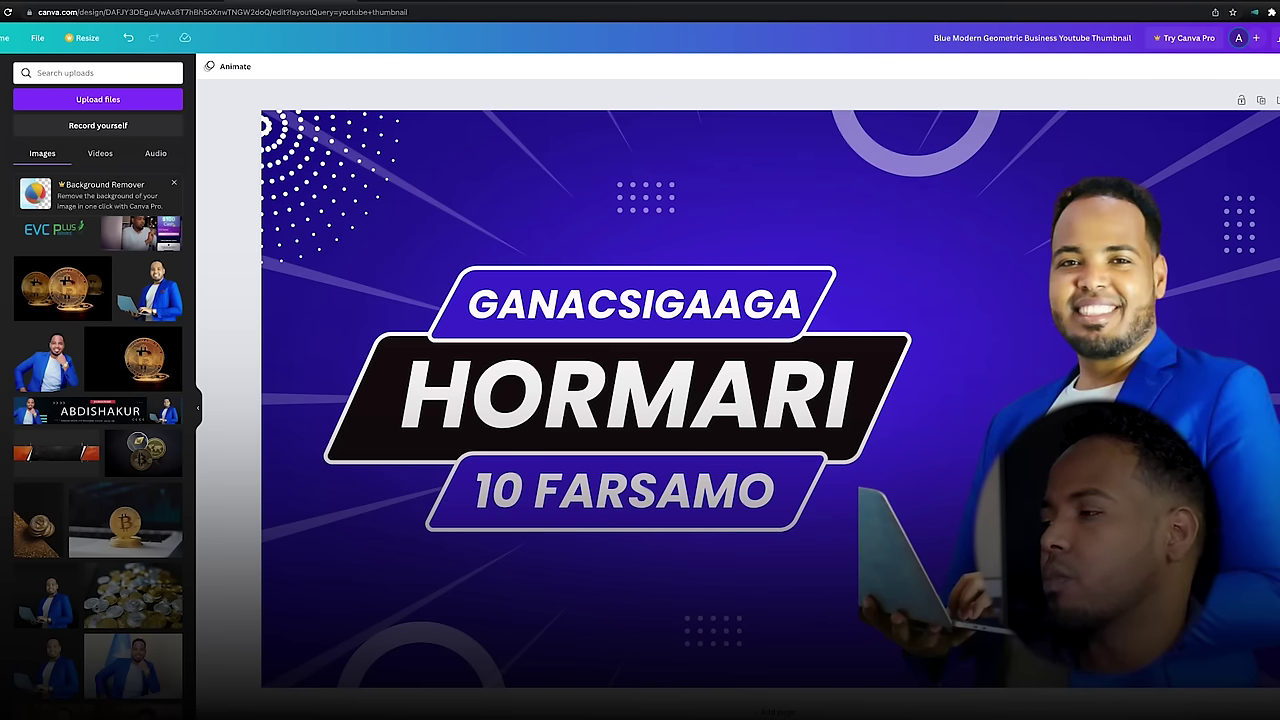
key("ctrl+0")
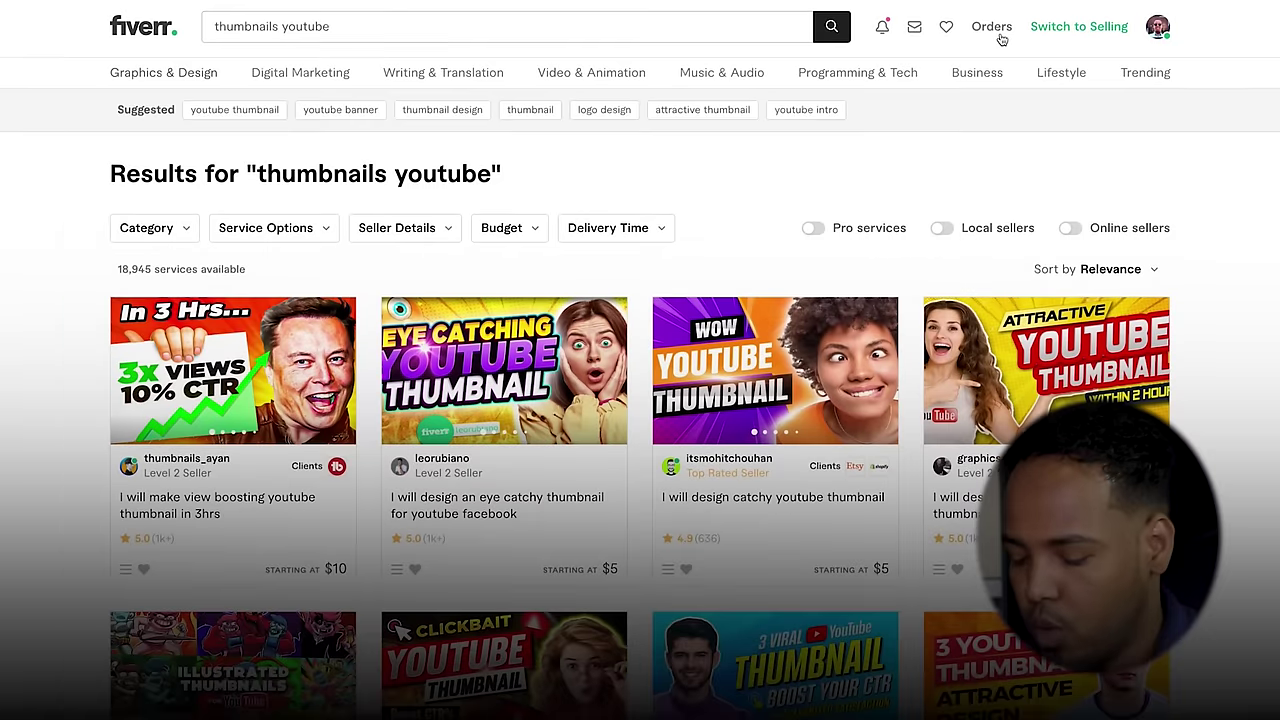
Step: Search the Fiverr services for "youtube intro"
left_click(725, 31)
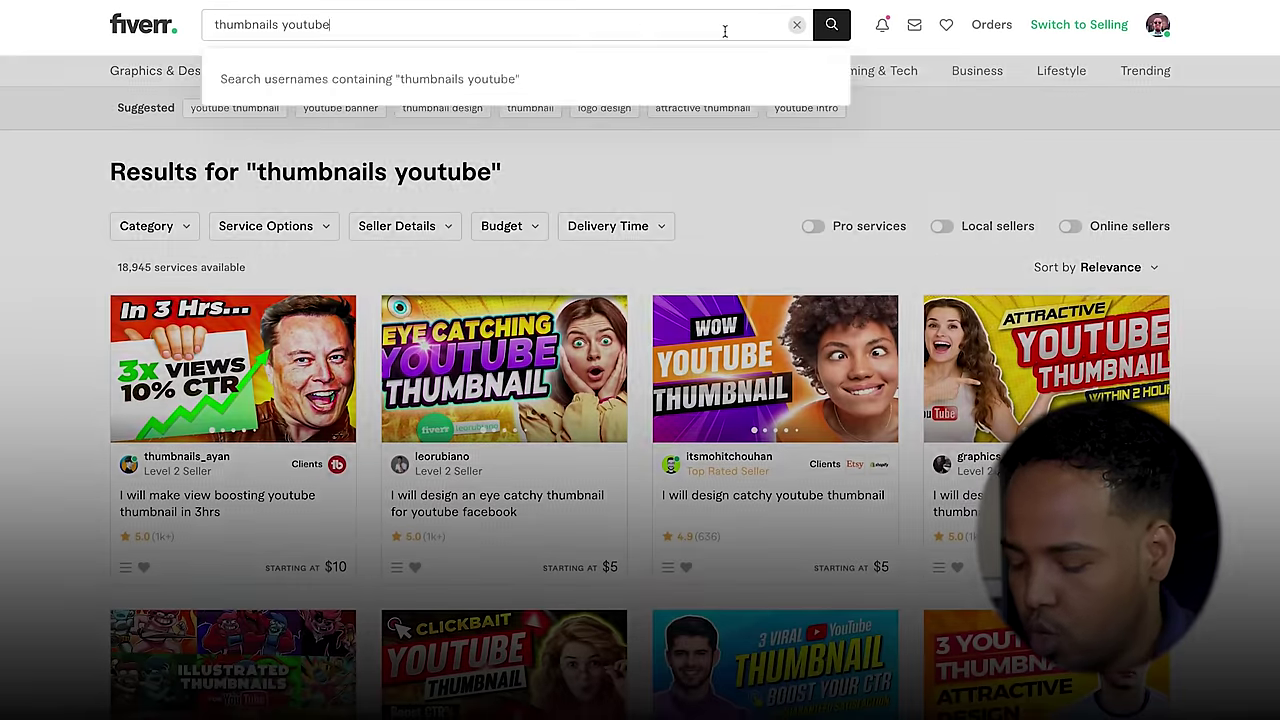
key("ctrl+a")
type("yout")
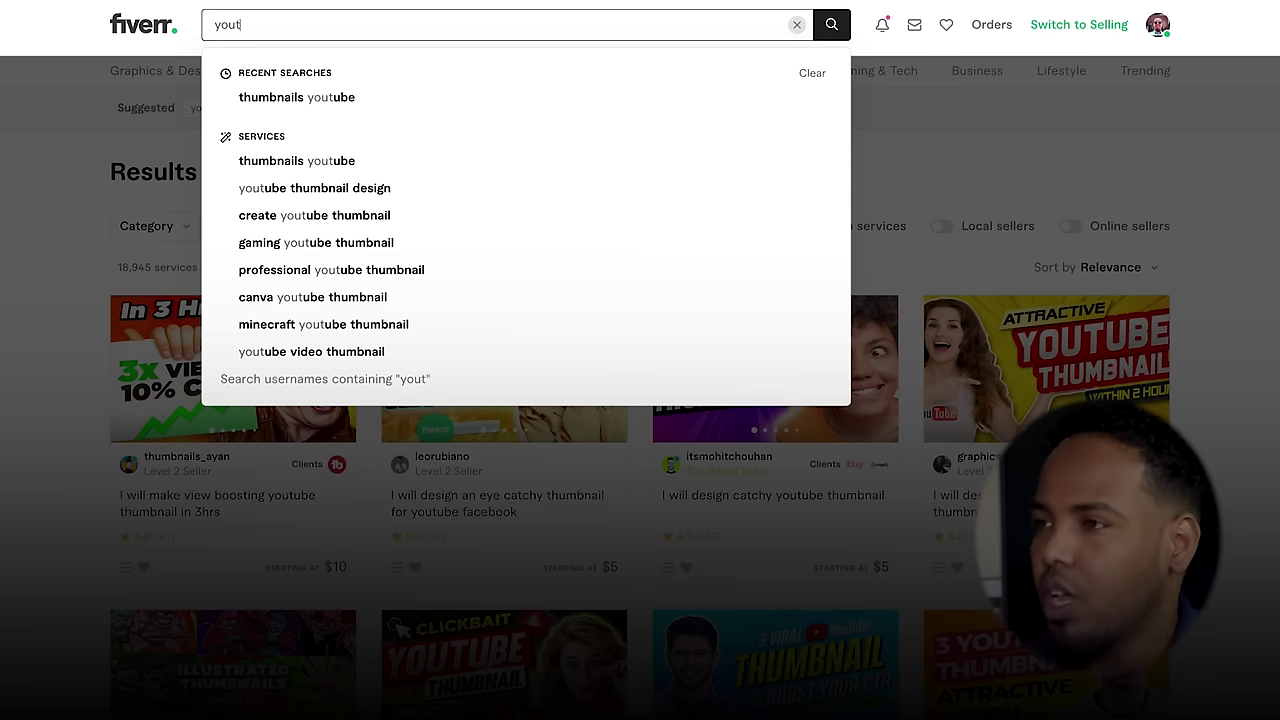
type("ube intro")
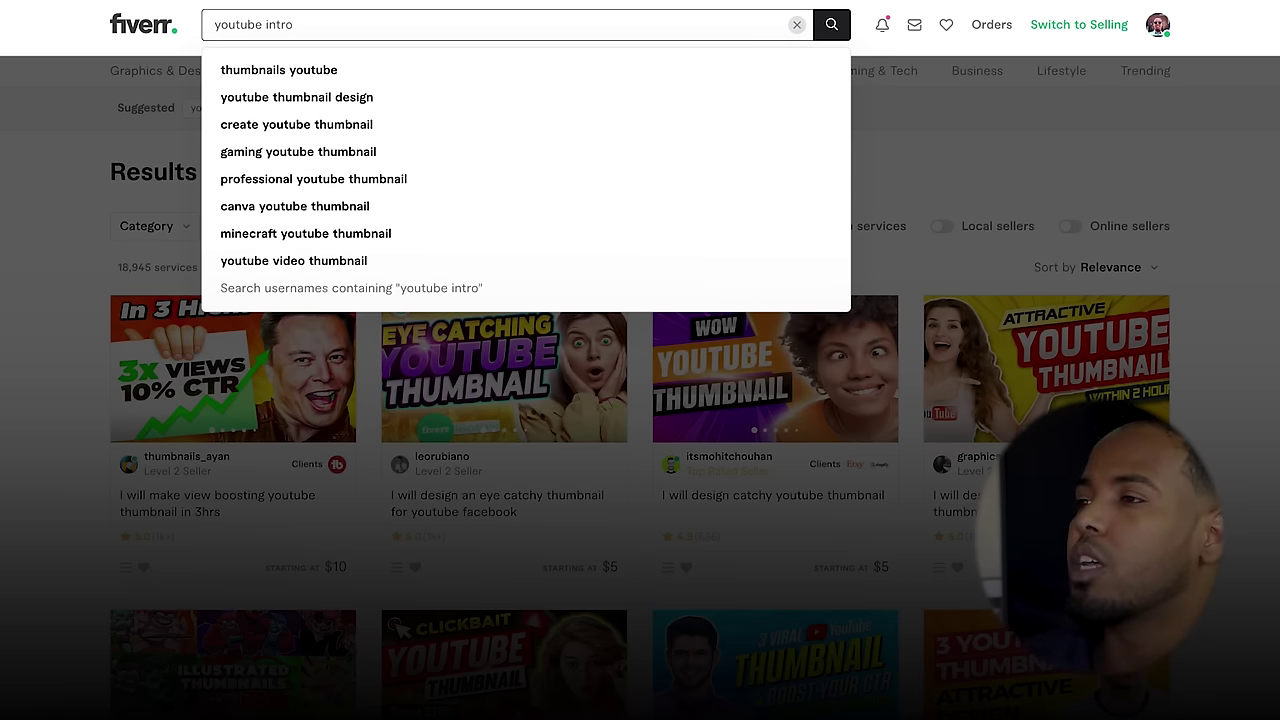
left_click(617, 68)
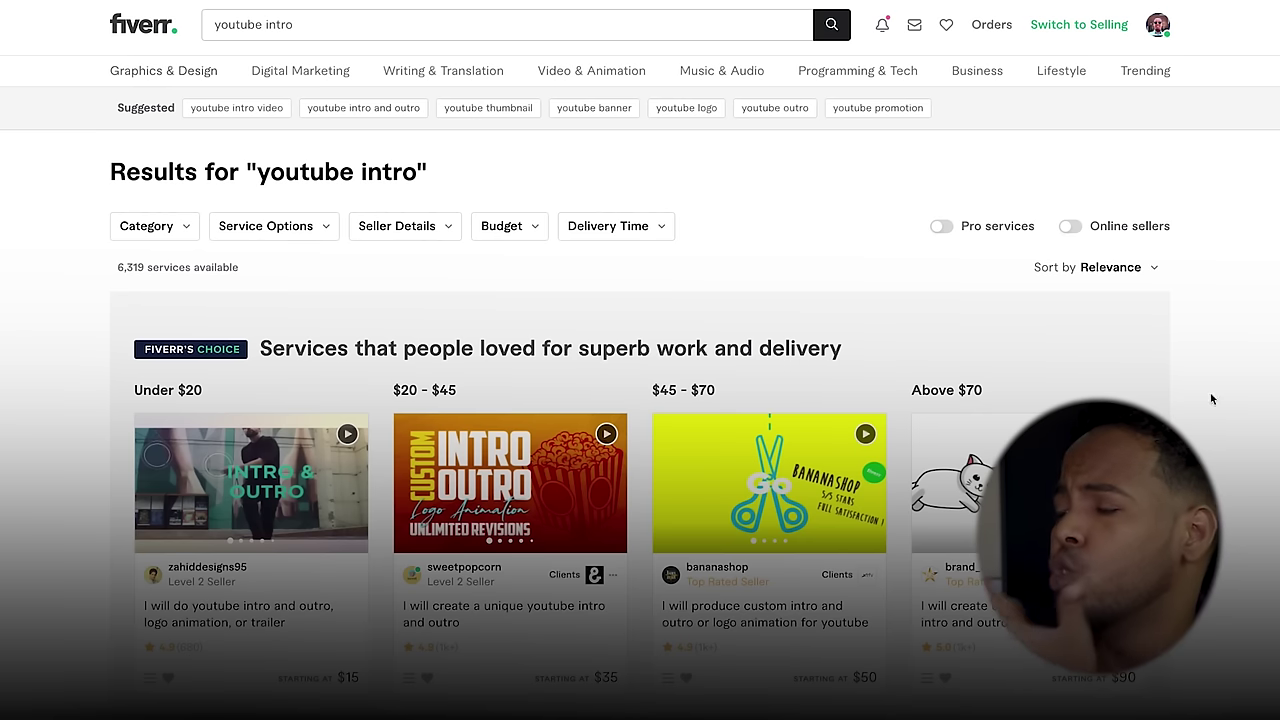
Step: Open the $50 custom intro and outro or logo animation gig and review its Basic, Standard and Premium packages
scroll(1163, 317, "down", 3)
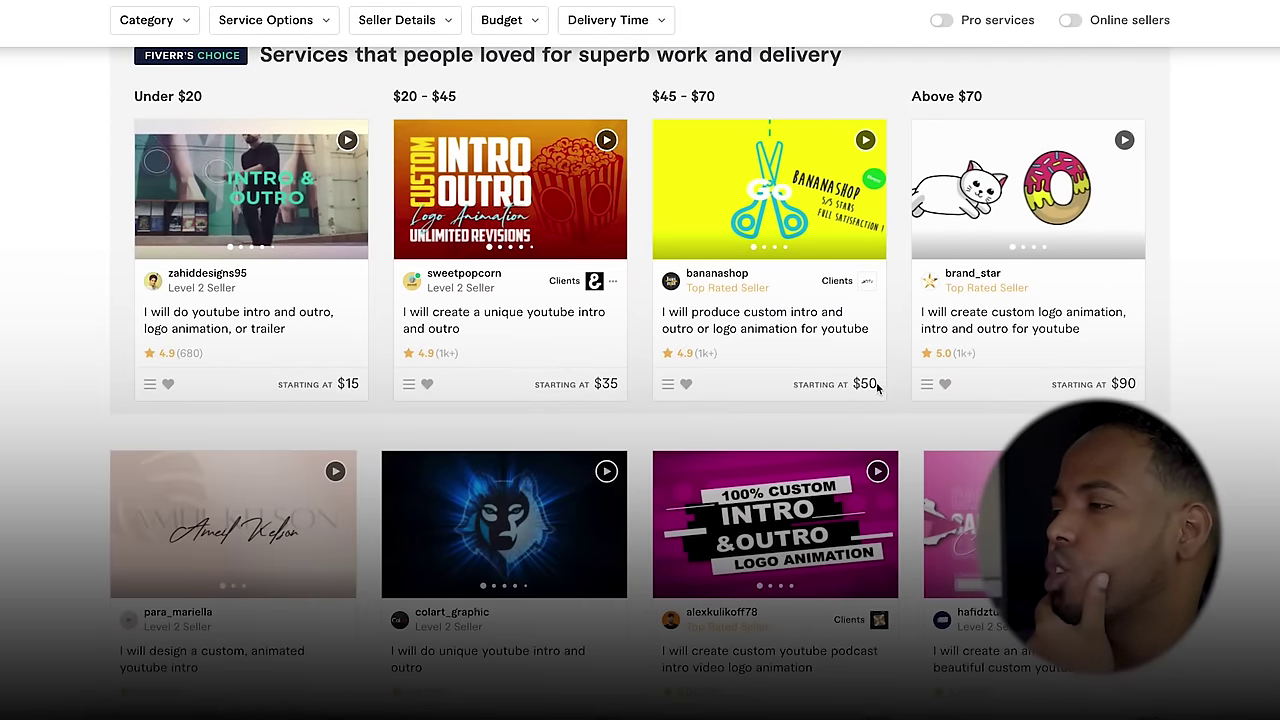
left_click(820, 348)
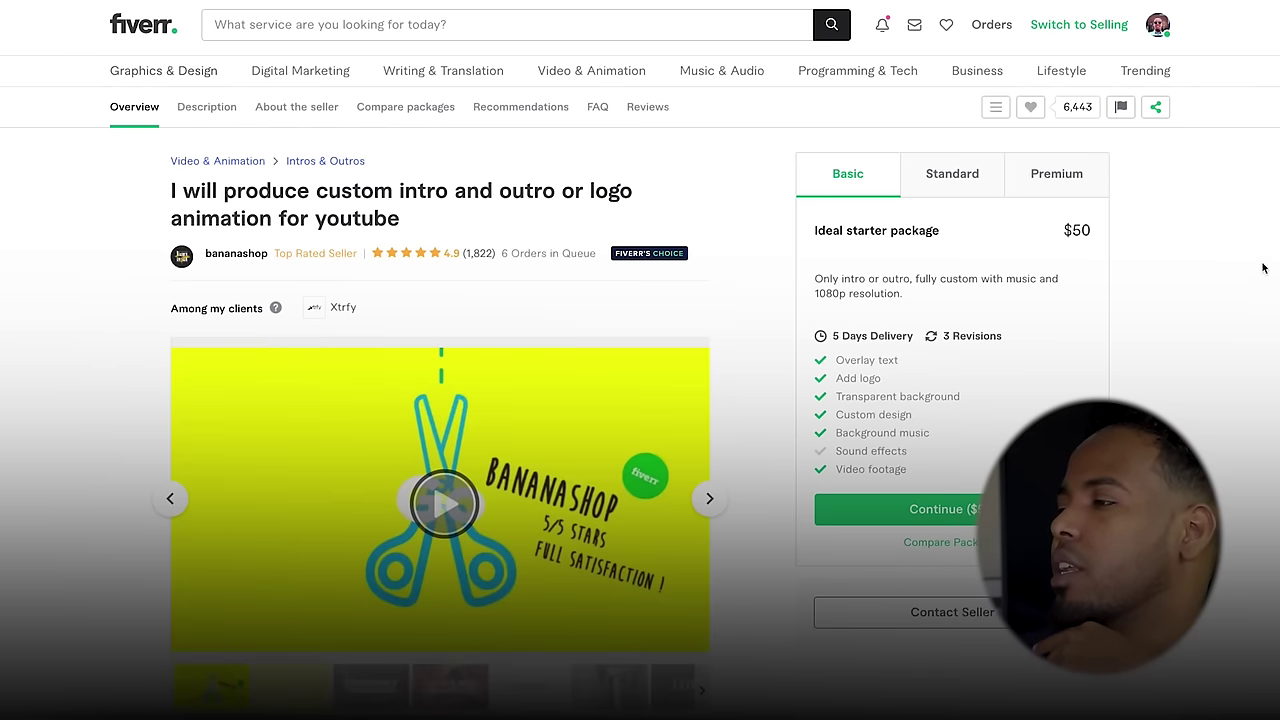
left_click_drag(950, 243, 834, 236)
left_click(968, 240)
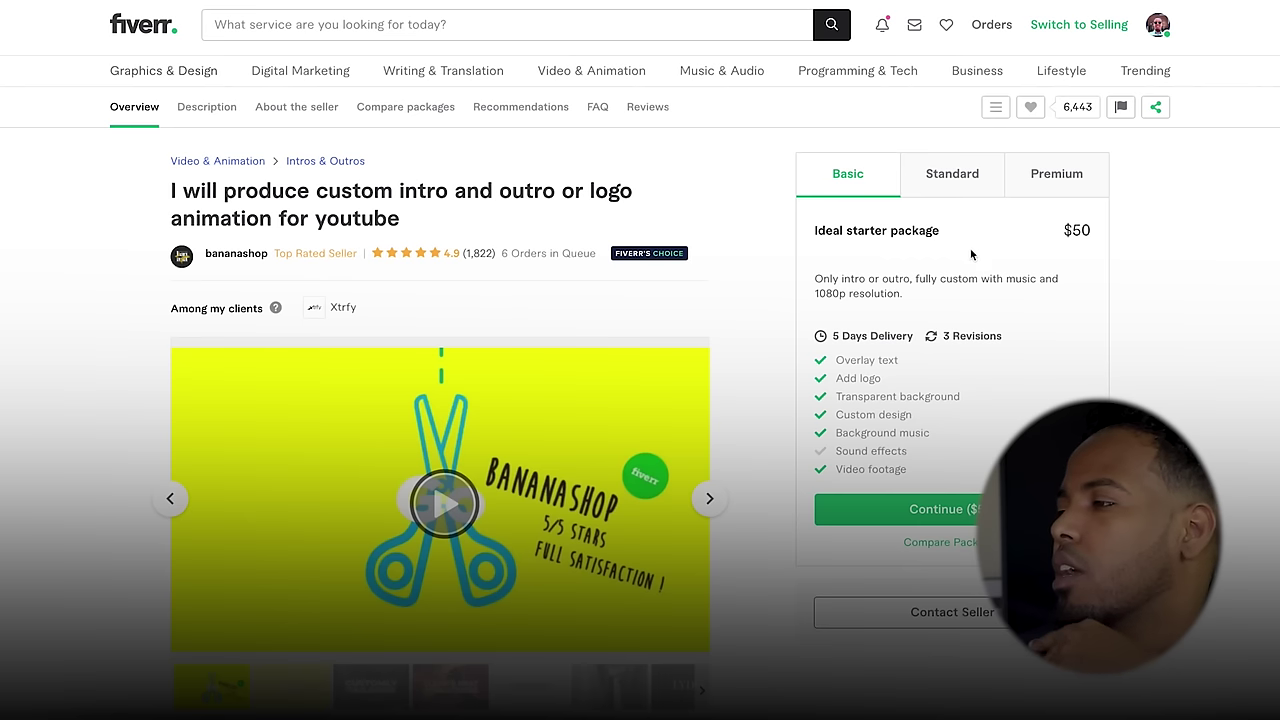
left_click(957, 178)
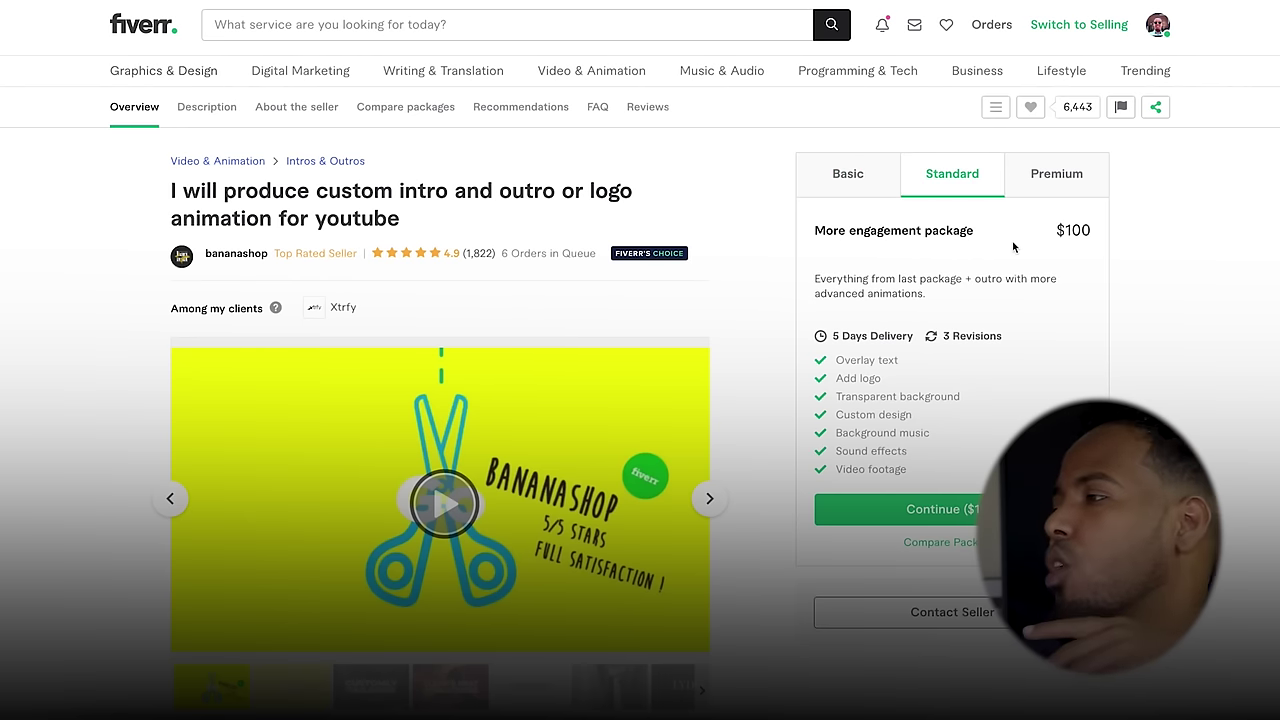
left_click(1054, 193)
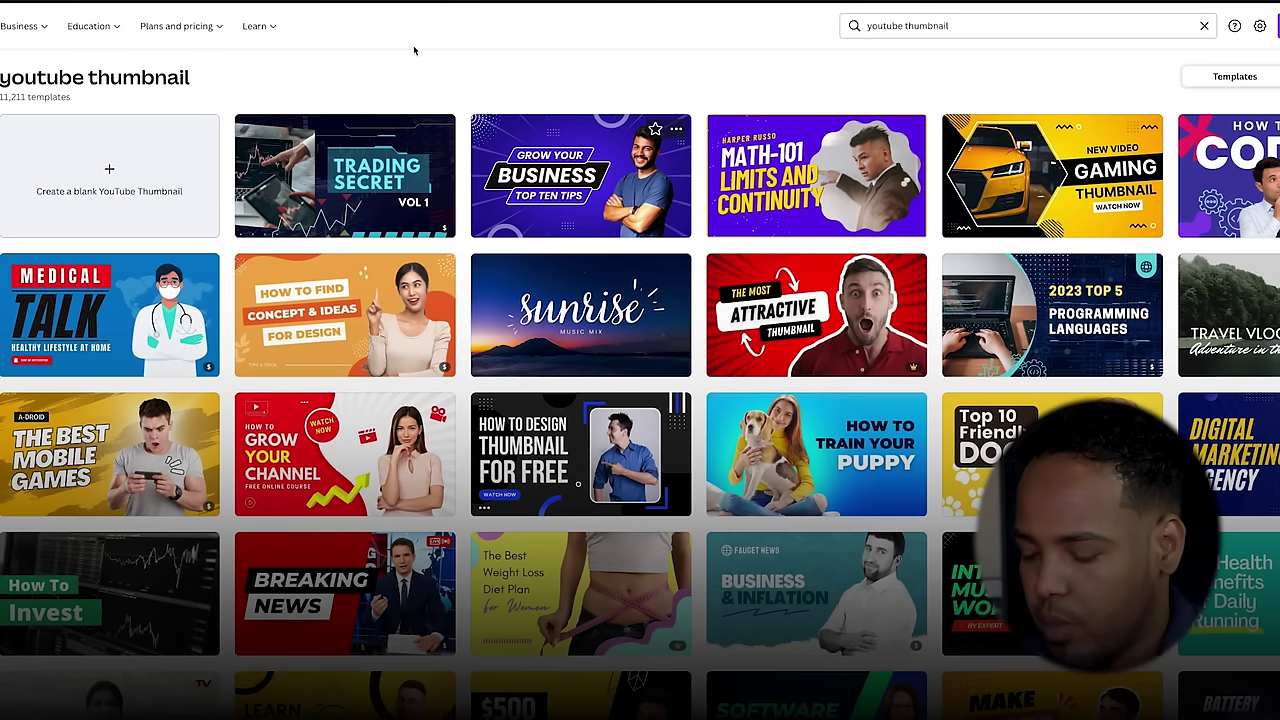
Step: Switch to Canva and search its templates for "youtube video intro"
left_click(1032, 32)
type("yo")
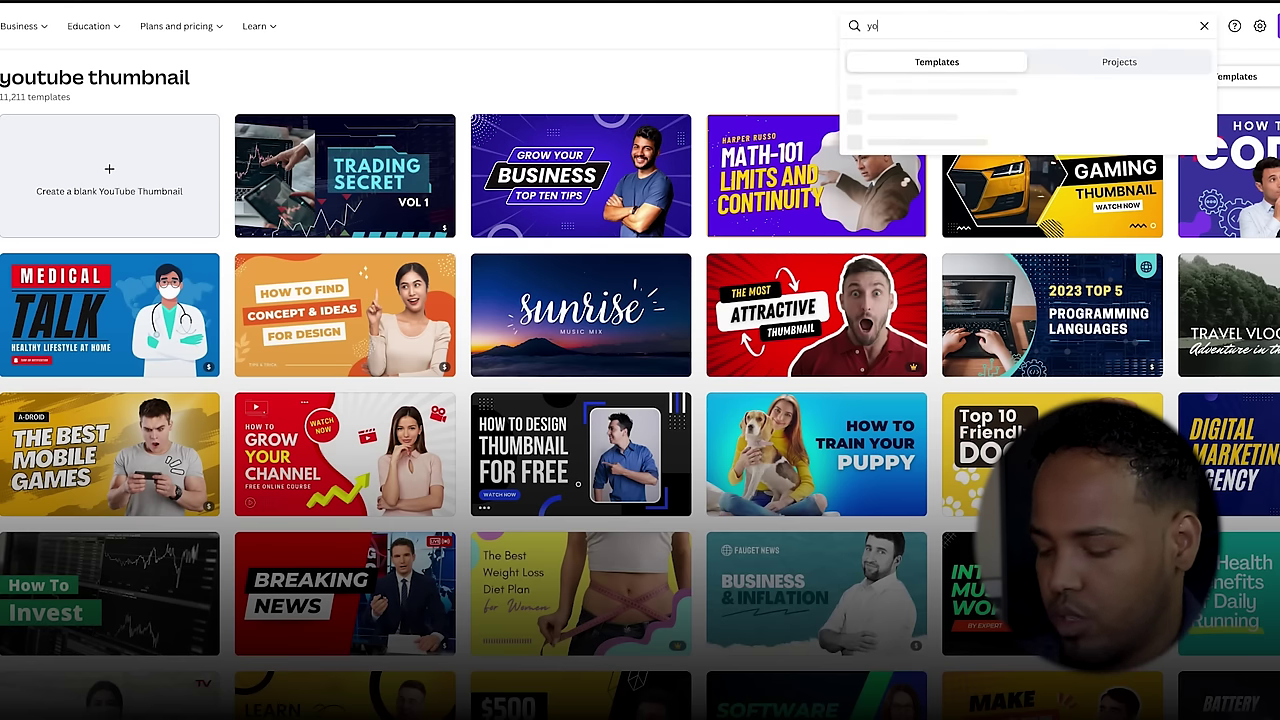
type("utube intro")
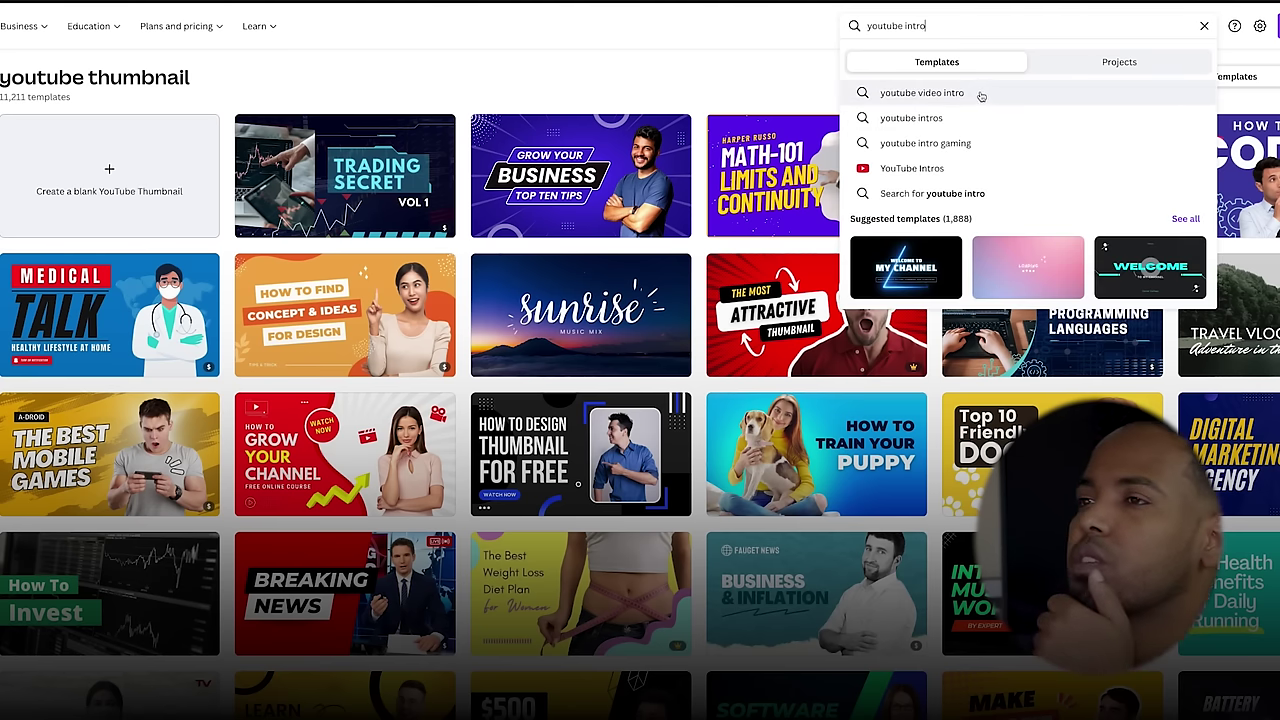
left_click(981, 96)
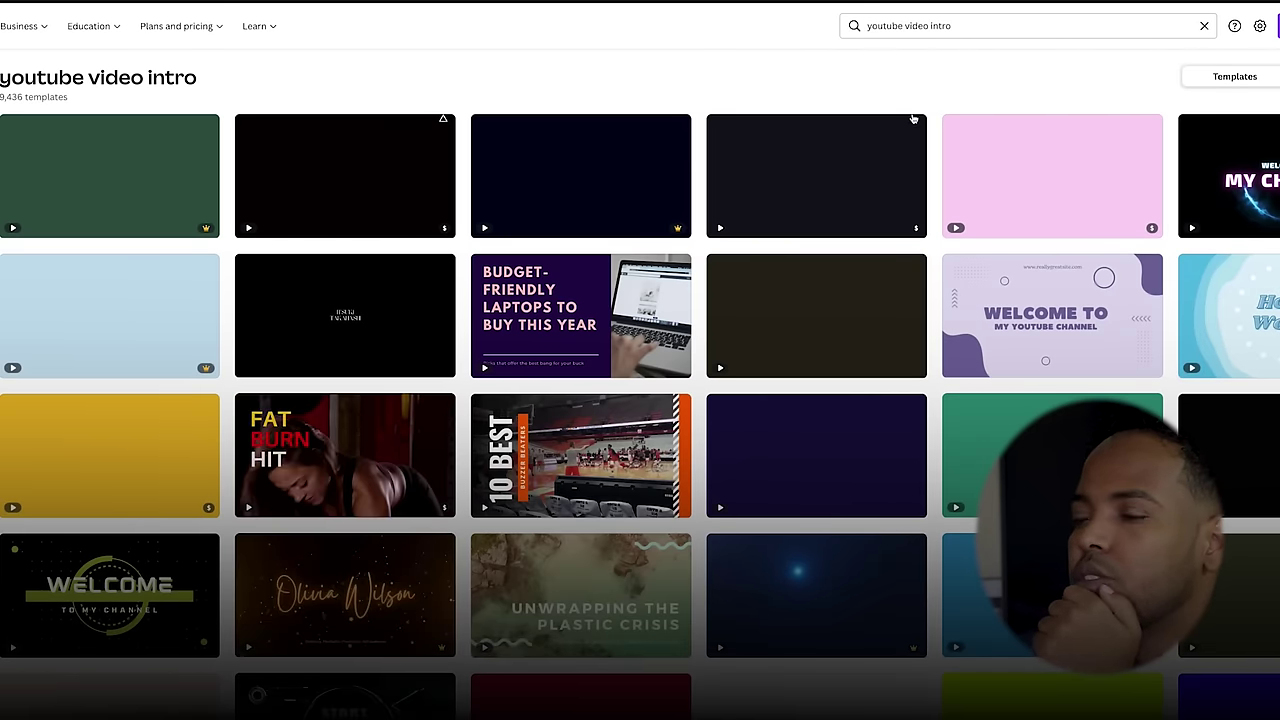
Step: Browse the intro templates, briefly previewing the adventure travel one and the Blue Gradient Modern Youtube Intro
scroll(826, 197, "down", 1)
scroll(826, 197, "up", 1)
scroll(828, 197, "down", 1)
scroll(840, 170, "down", 1)
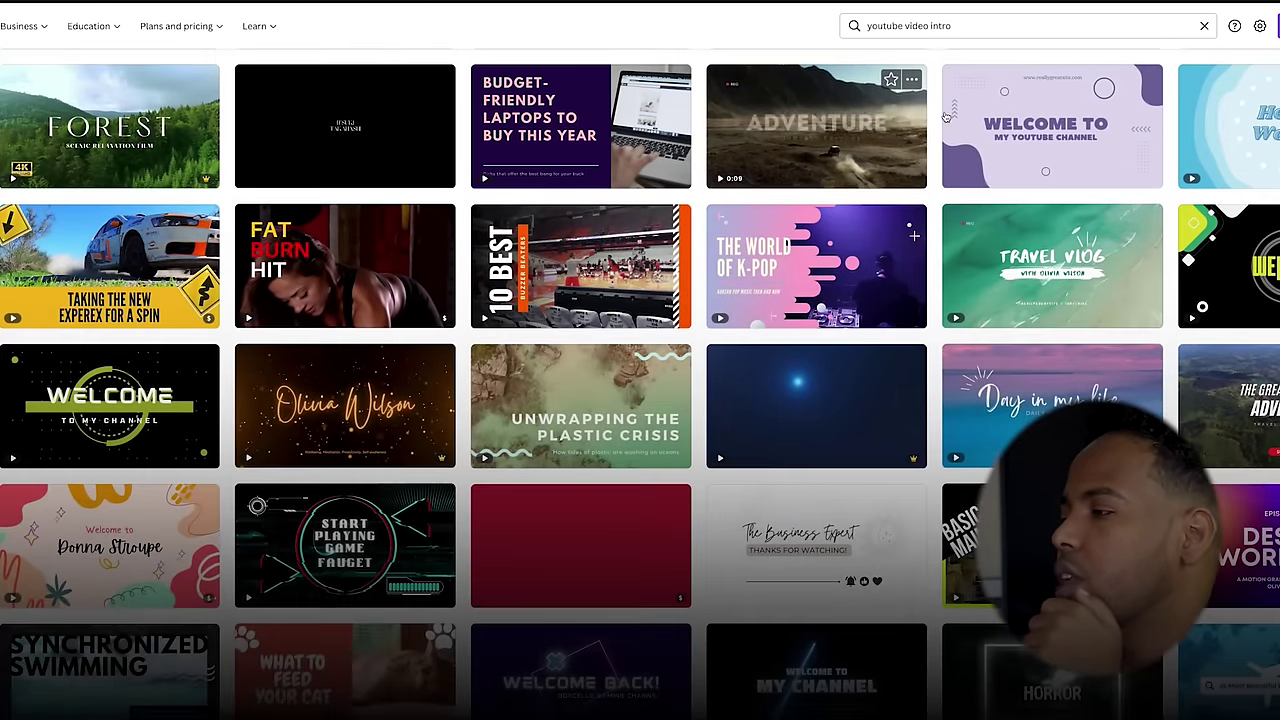
scroll(1240, 393, "down", 1)
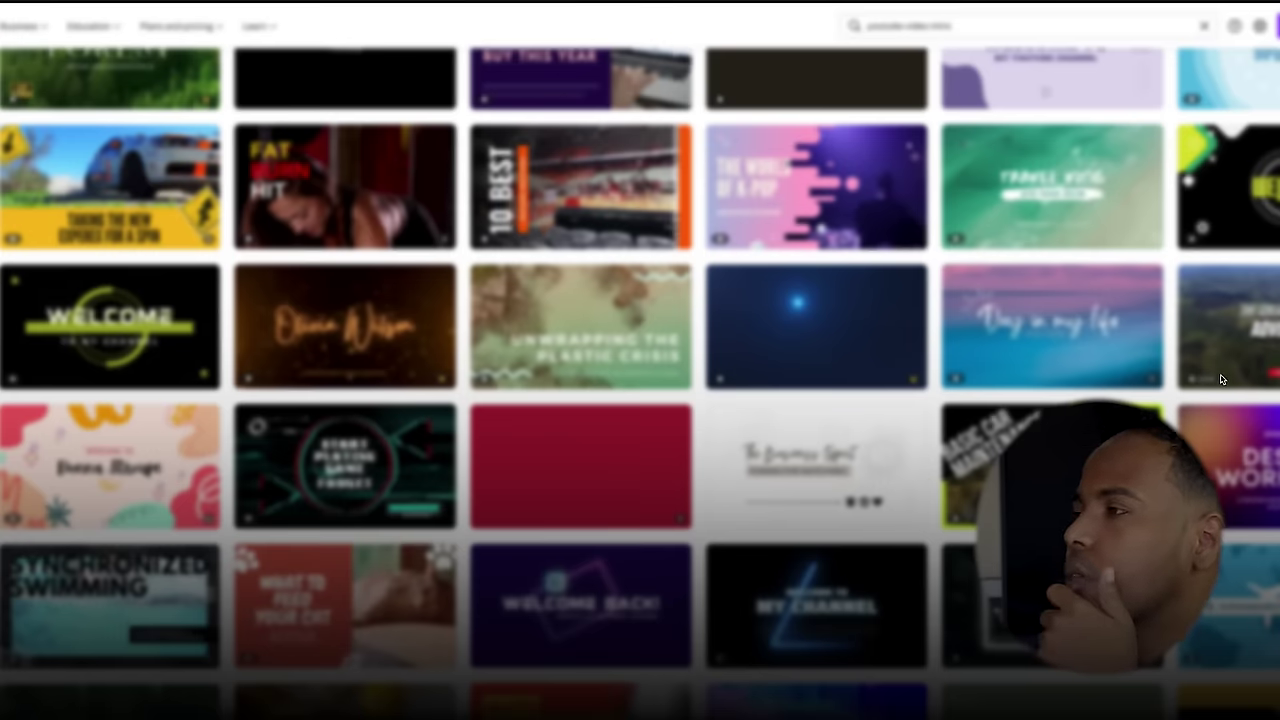
left_click(1221, 379)
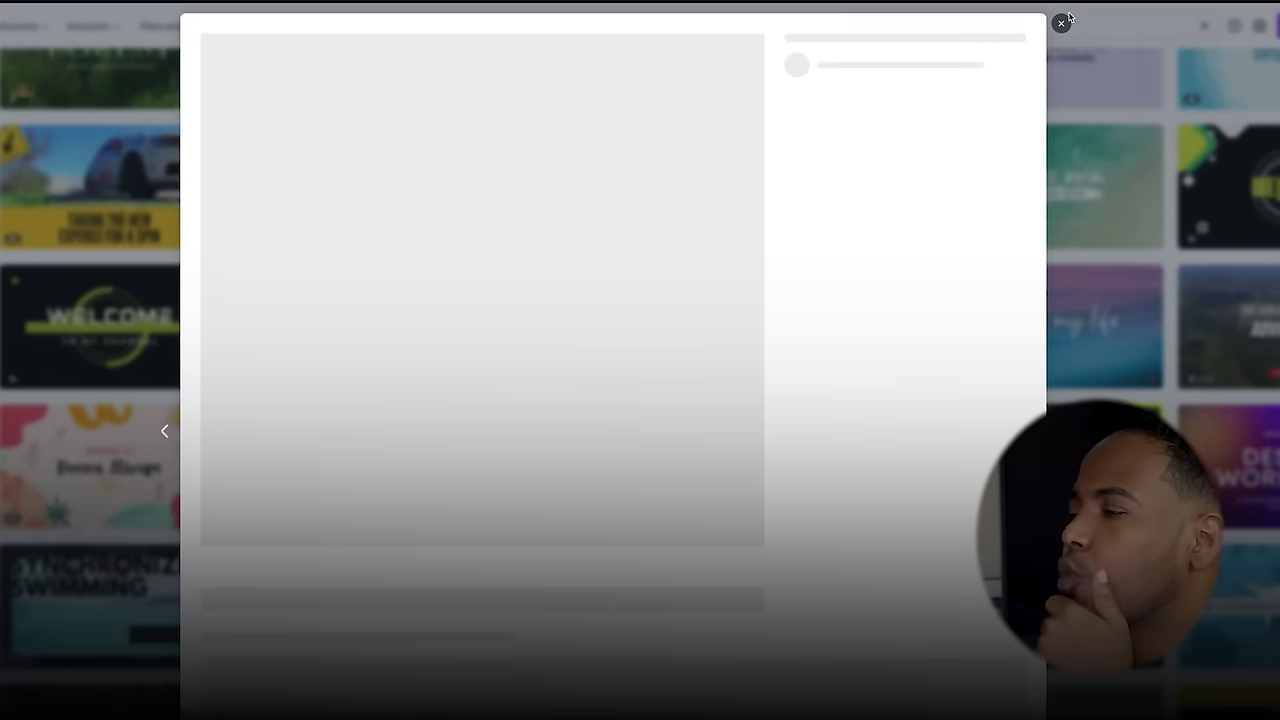
left_click(1062, 24)
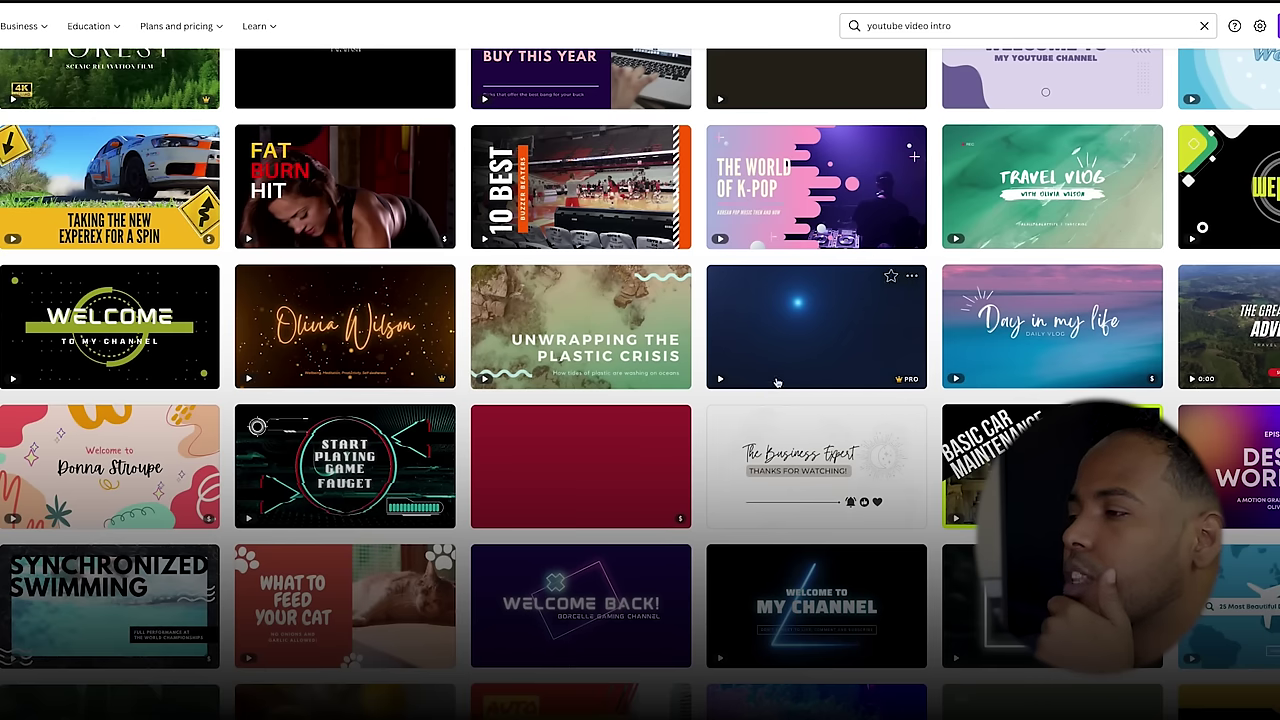
scroll(830, 368, "down", 1)
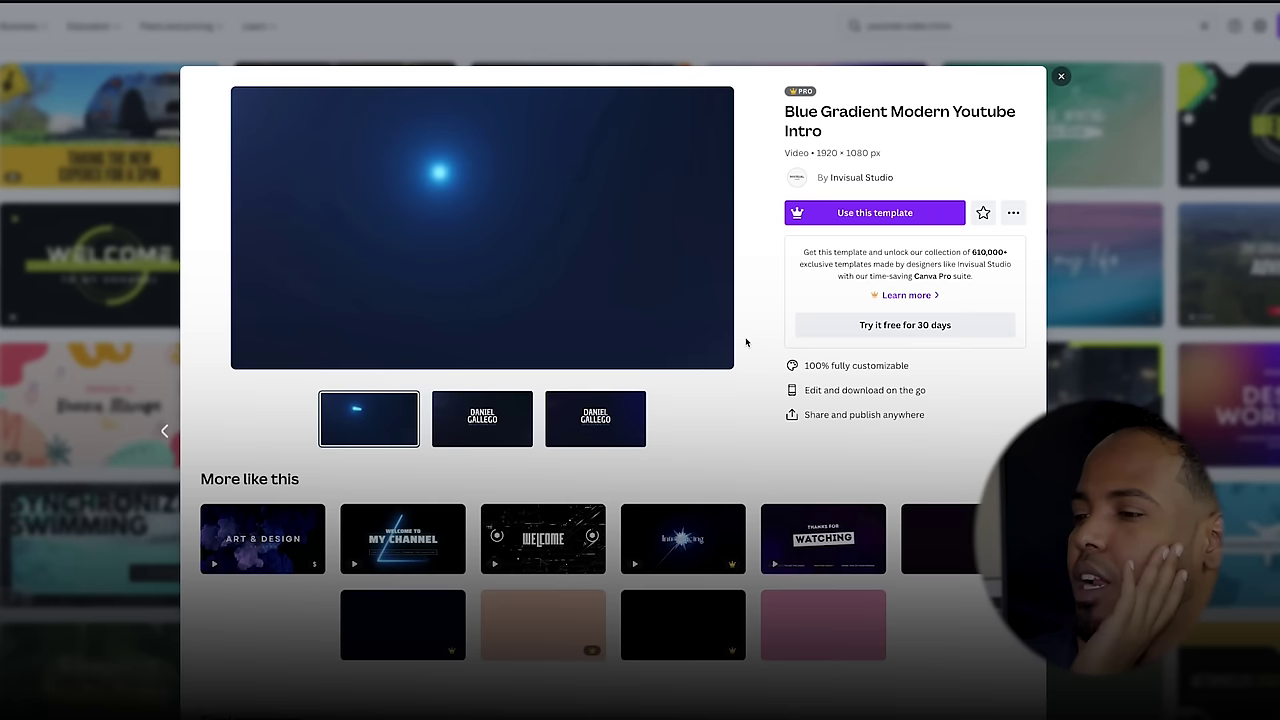
key("Escape")
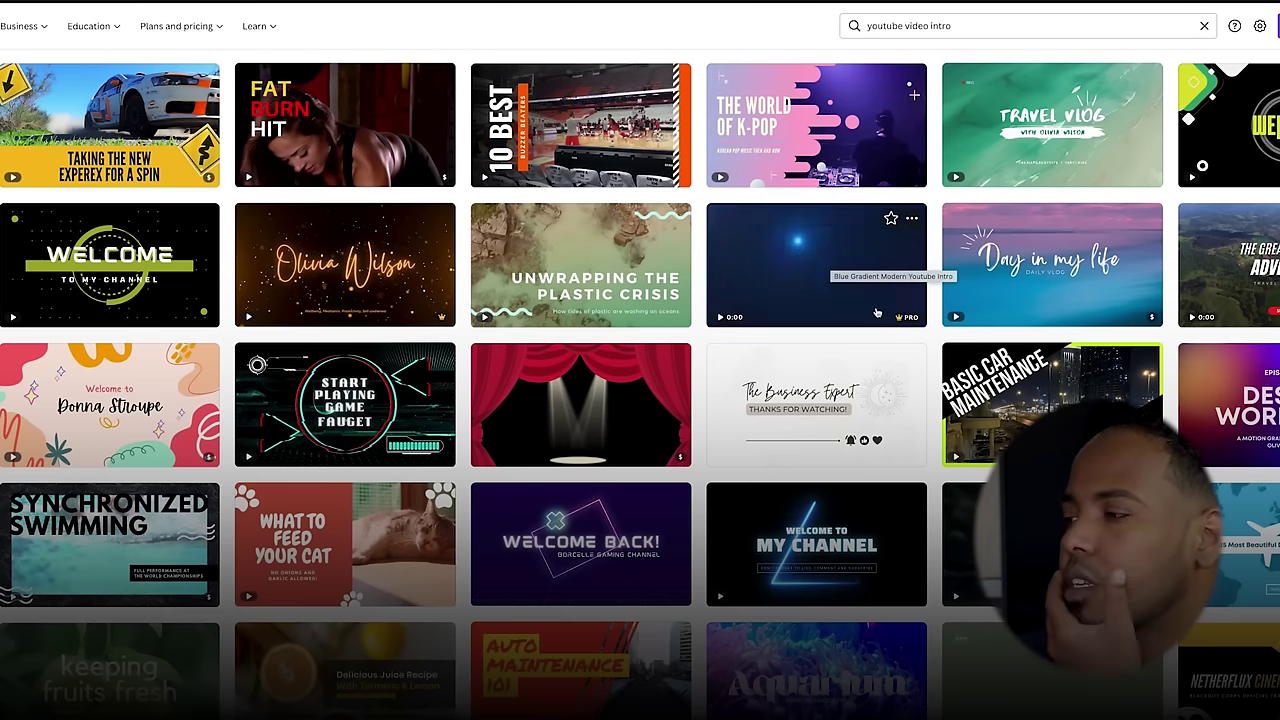
Step: Look through further rows of the video intro templates to see the range of available styles
scroll(541, 343, "down", 3)
scroll(690, 333, "down", 2)
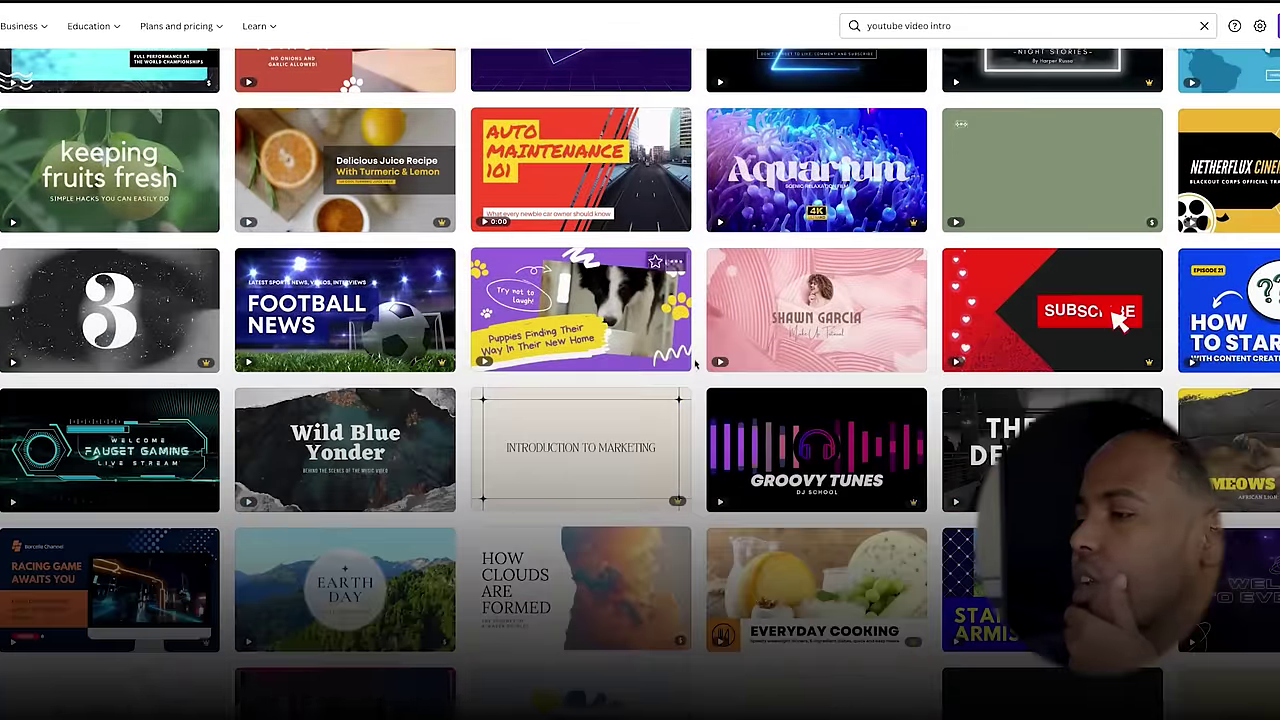
scroll(1118, 300, "down", 2)
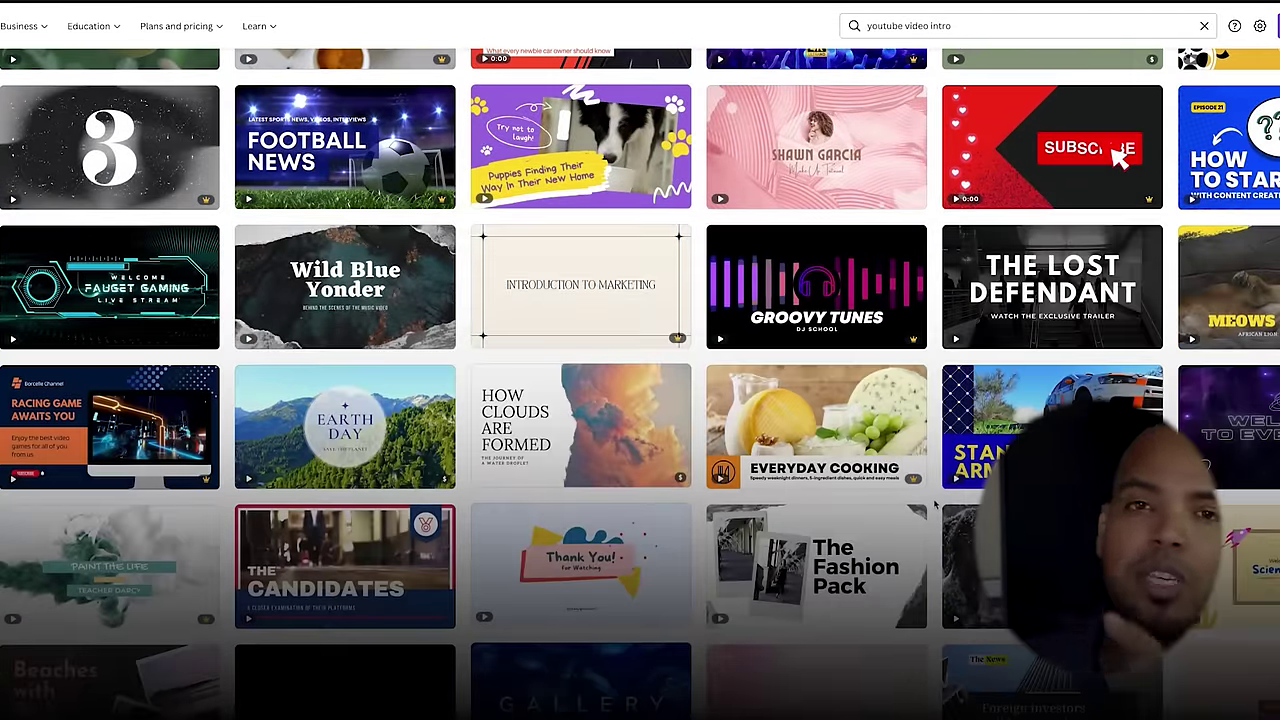
scroll(936, 488, "down", 1)
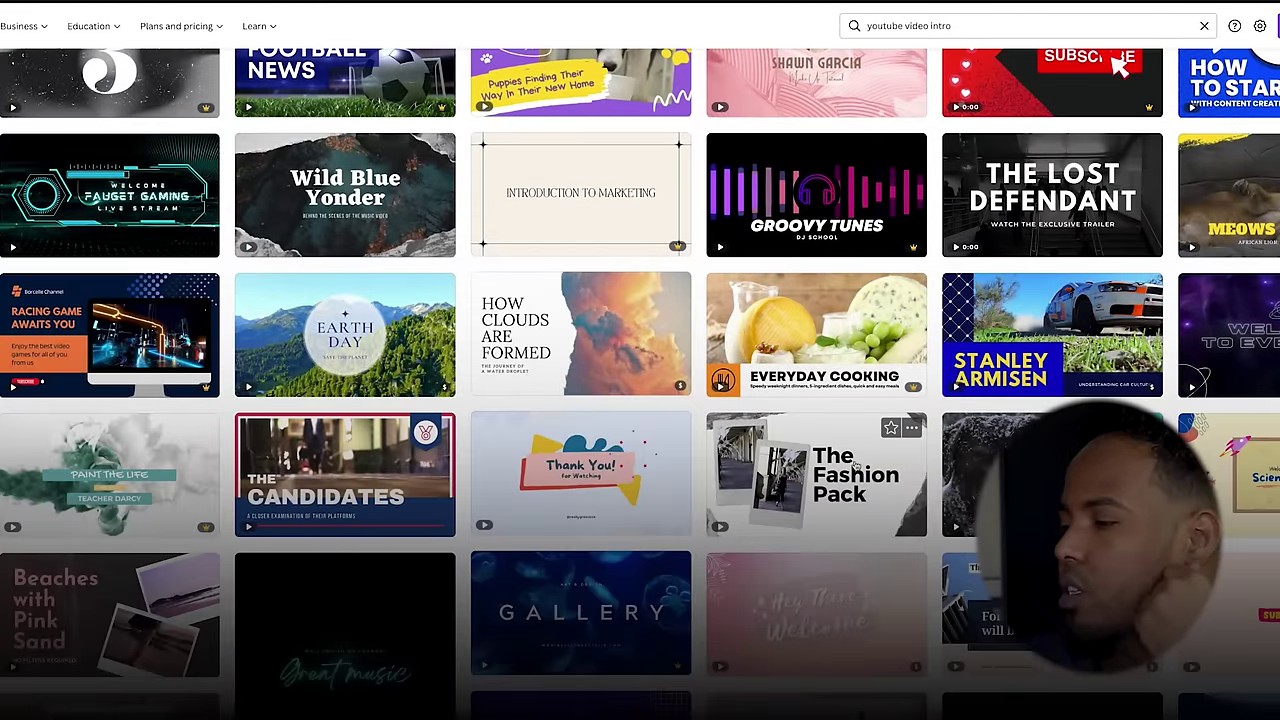
scroll(856, 465, "down", 3)
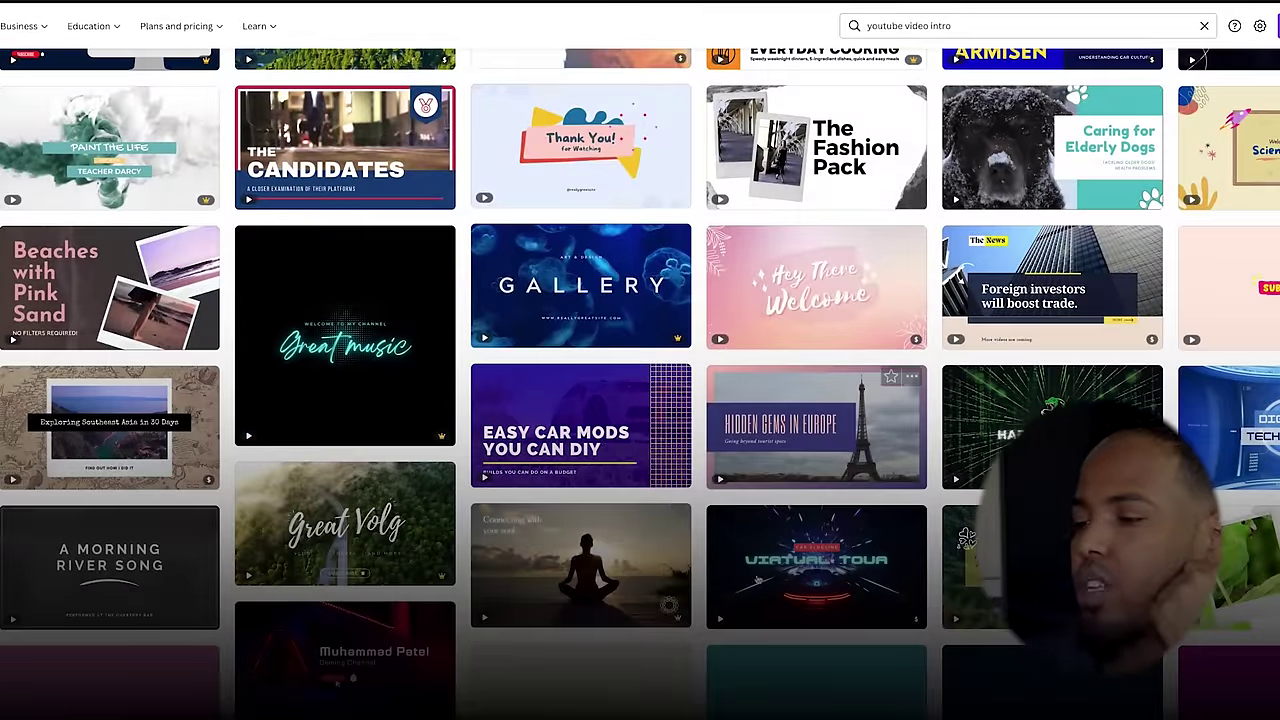
scroll(483, 621, "up", 1)
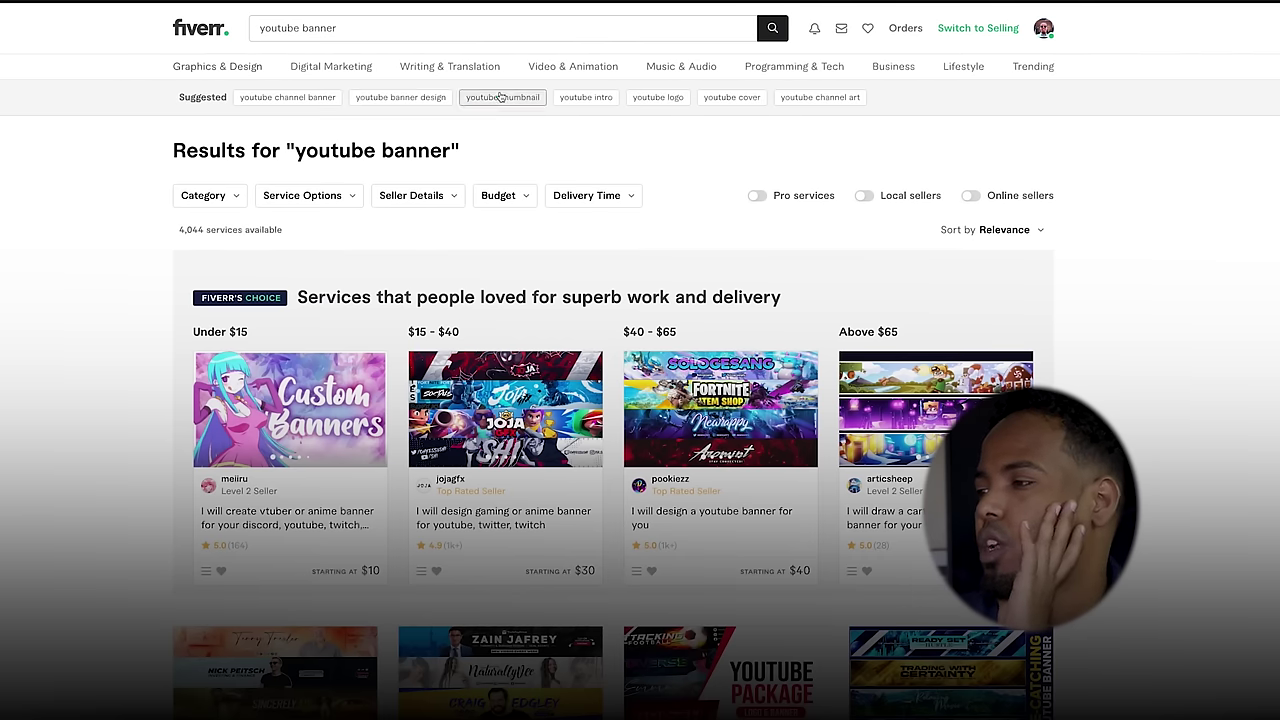
Step: In Fiverr's "youtube banner" results, open the YouTube package logo and banner header gig and compare its Basic, Standard and Premium packages
scroll(571, 187, "down", 2)
scroll(569, 184, "down", 1)
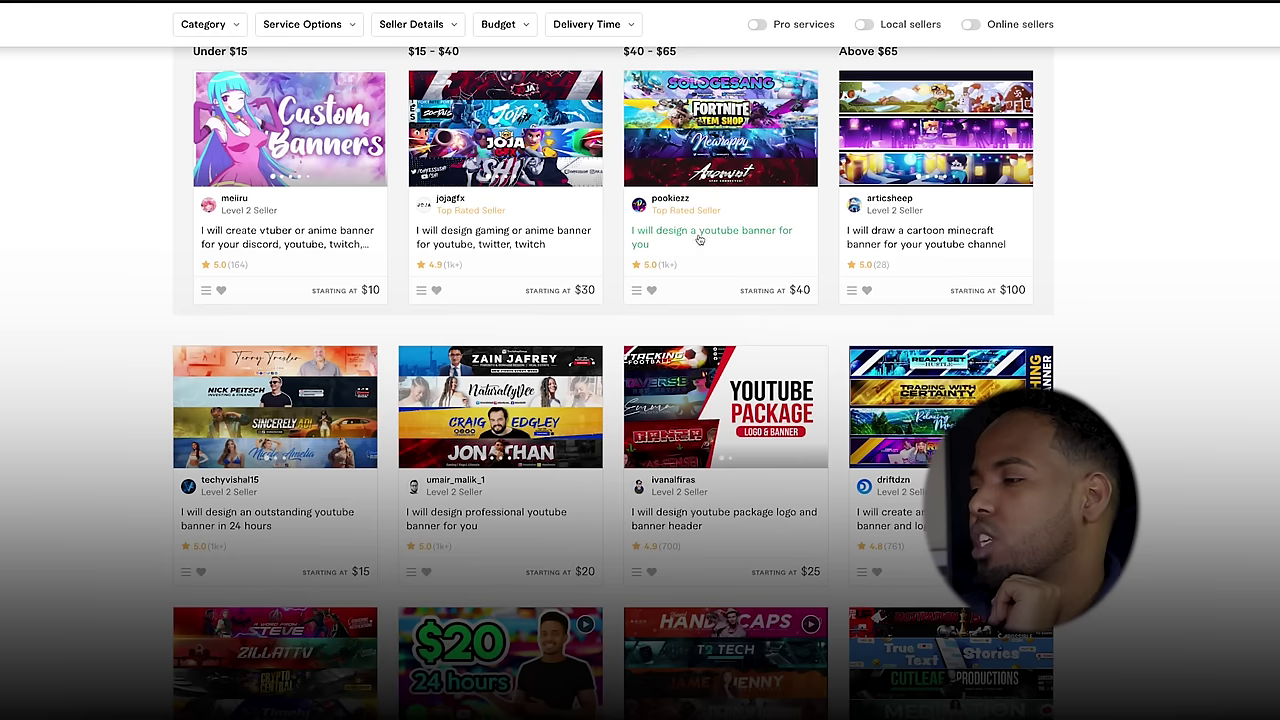
scroll(740, 405, "down", 1)
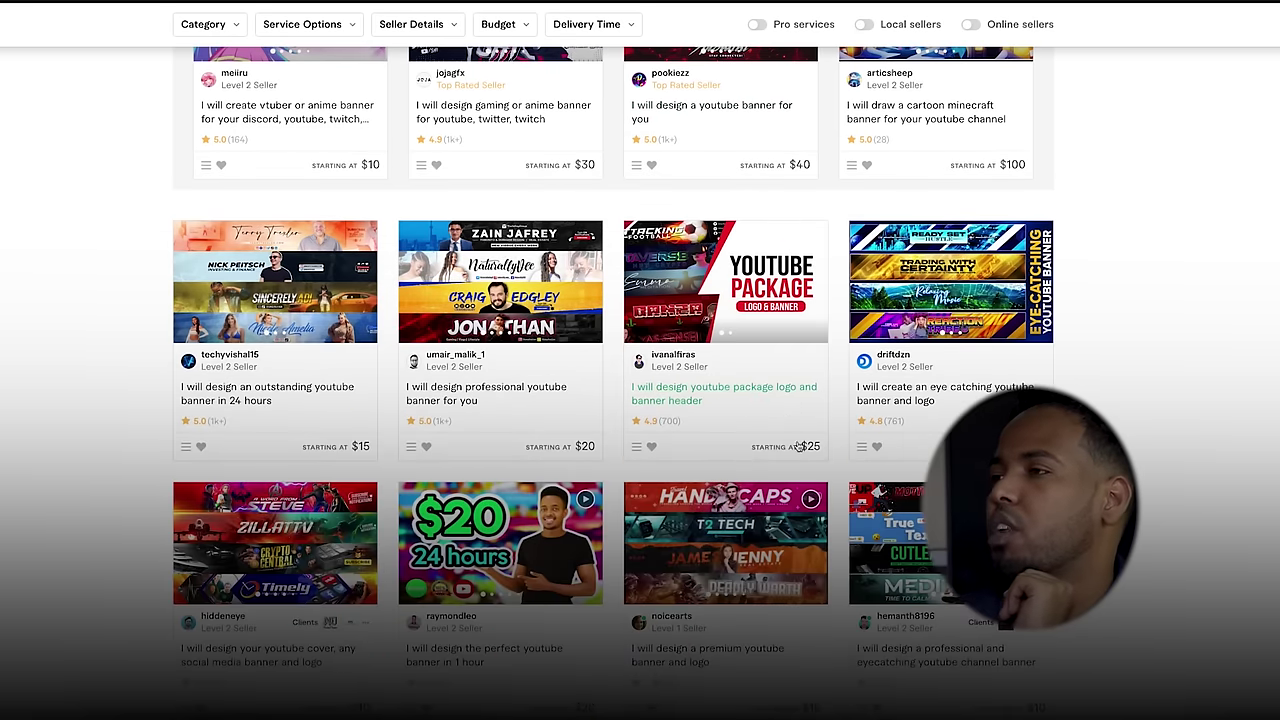
left_click(733, 393)
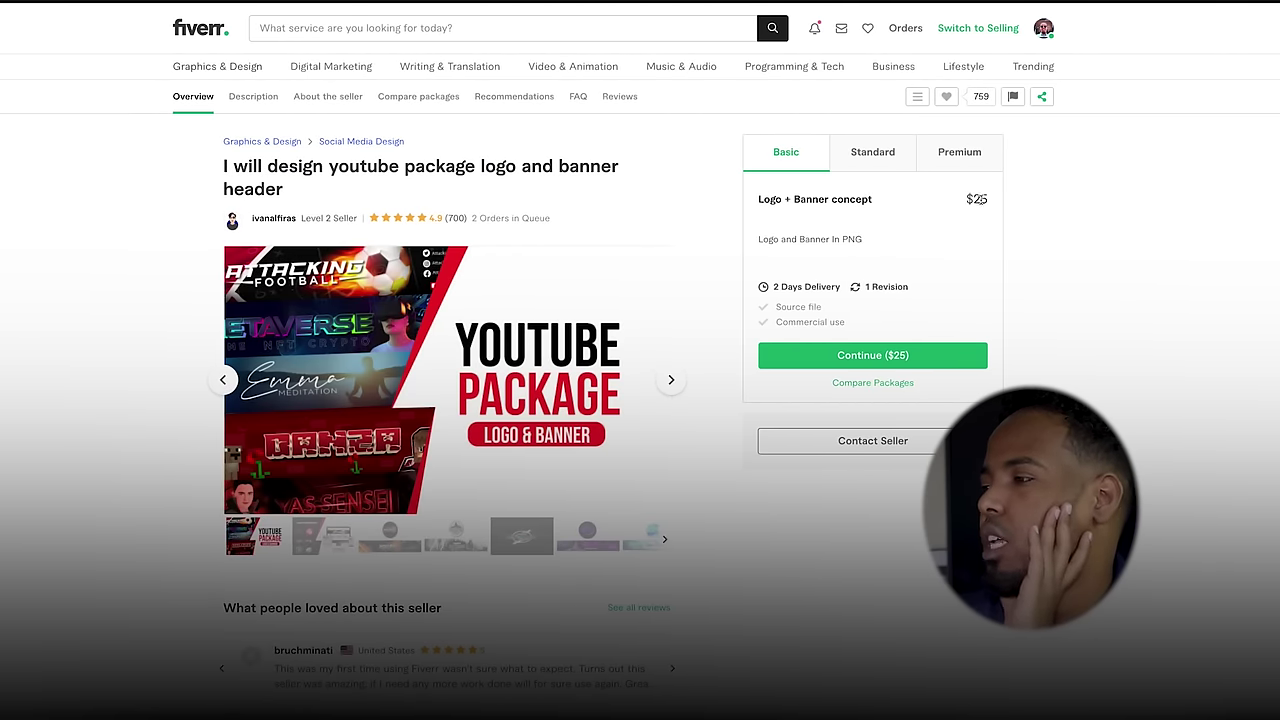
left_click(880, 152)
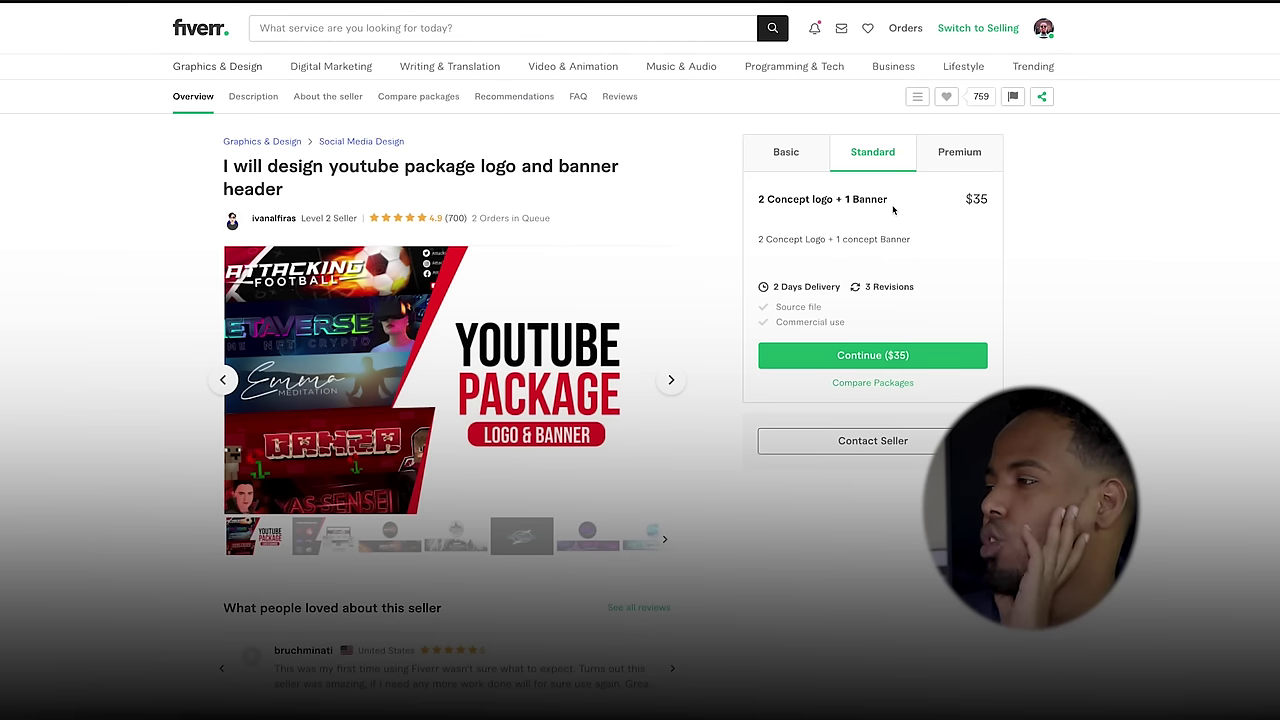
left_click(951, 151)
left_click_drag(784, 210, 903, 207)
left_click(903, 207)
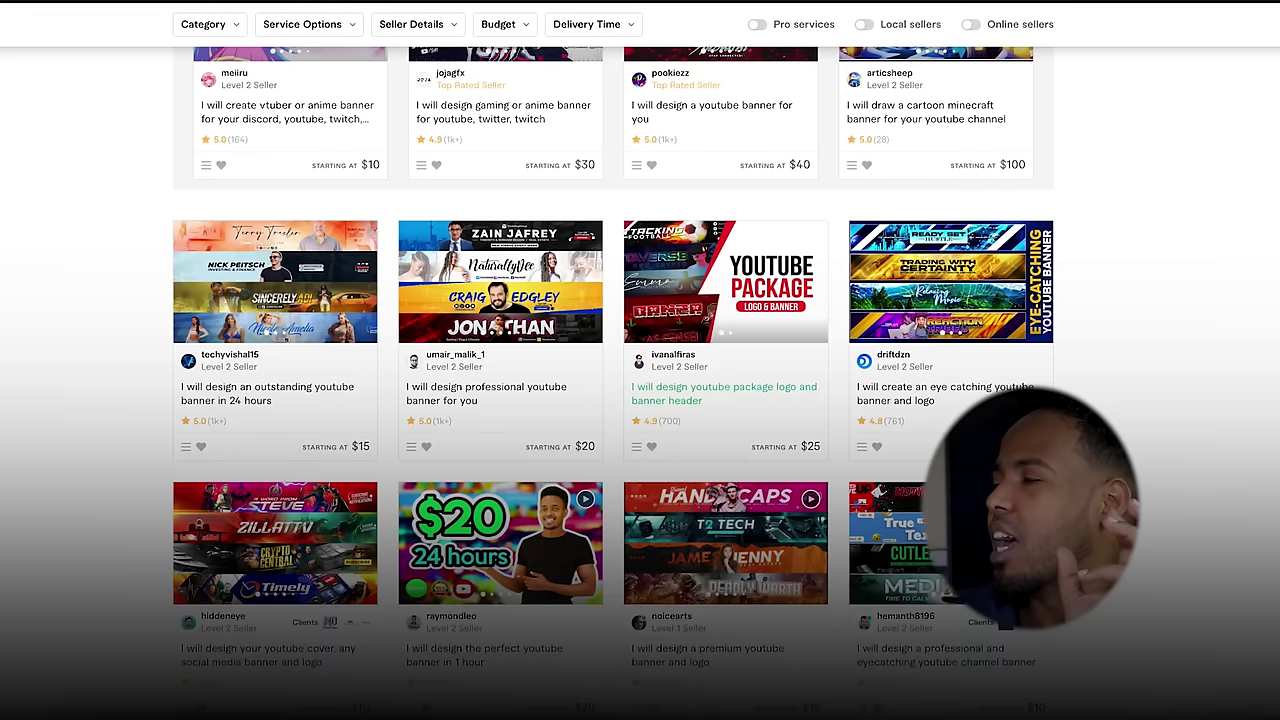
Step: Go to the account's own seller profile and open the paused gig for professional video editing and post production
scroll(1186, 74, "up", 5)
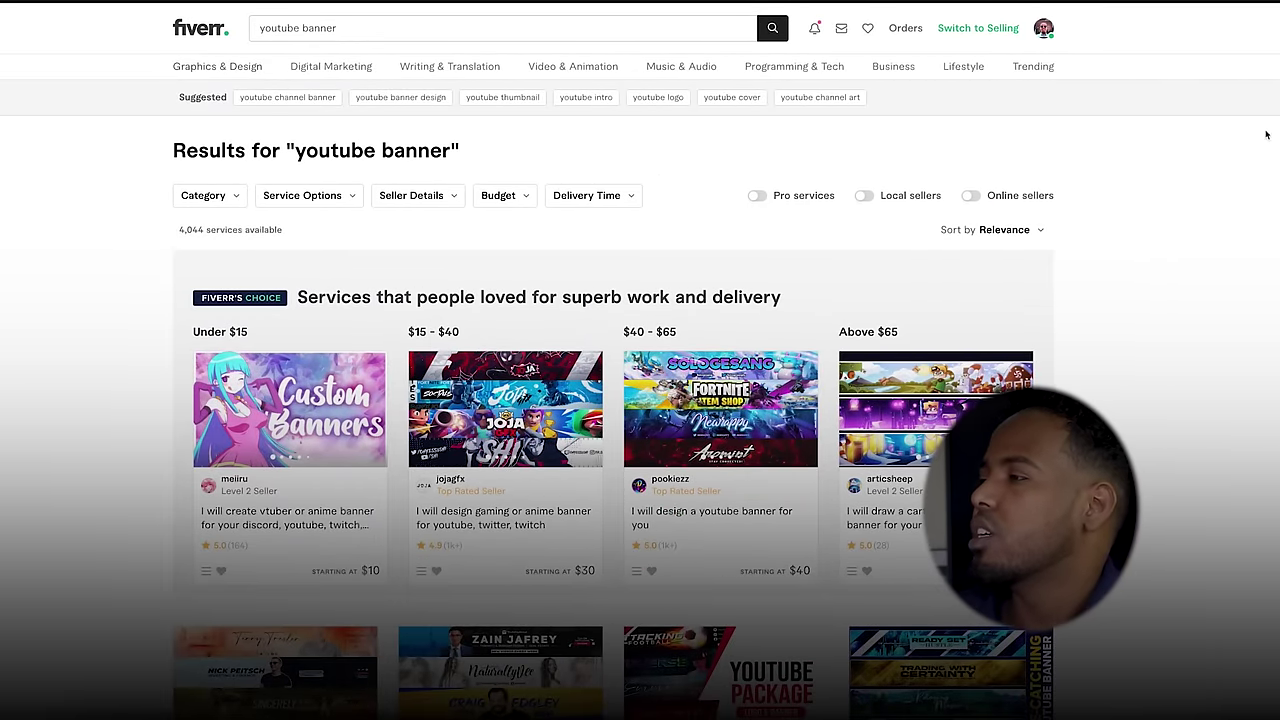
mouse_move(1045, 27)
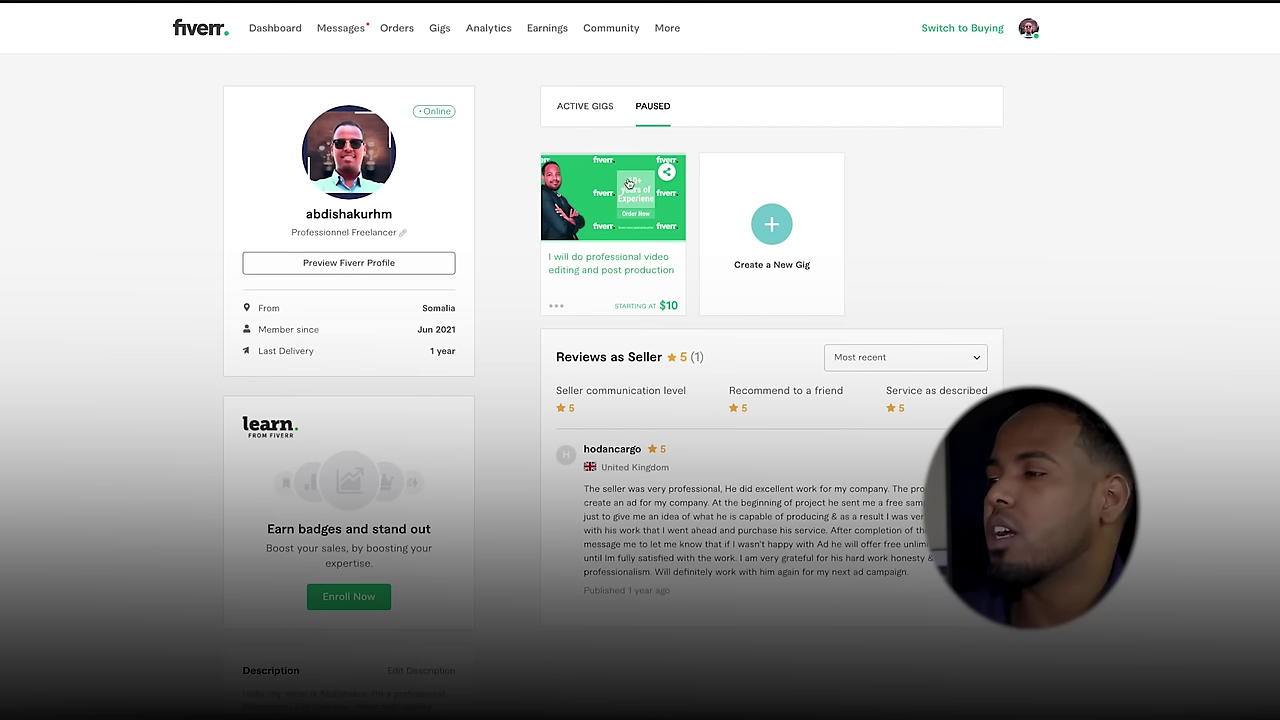
left_click(630, 259)
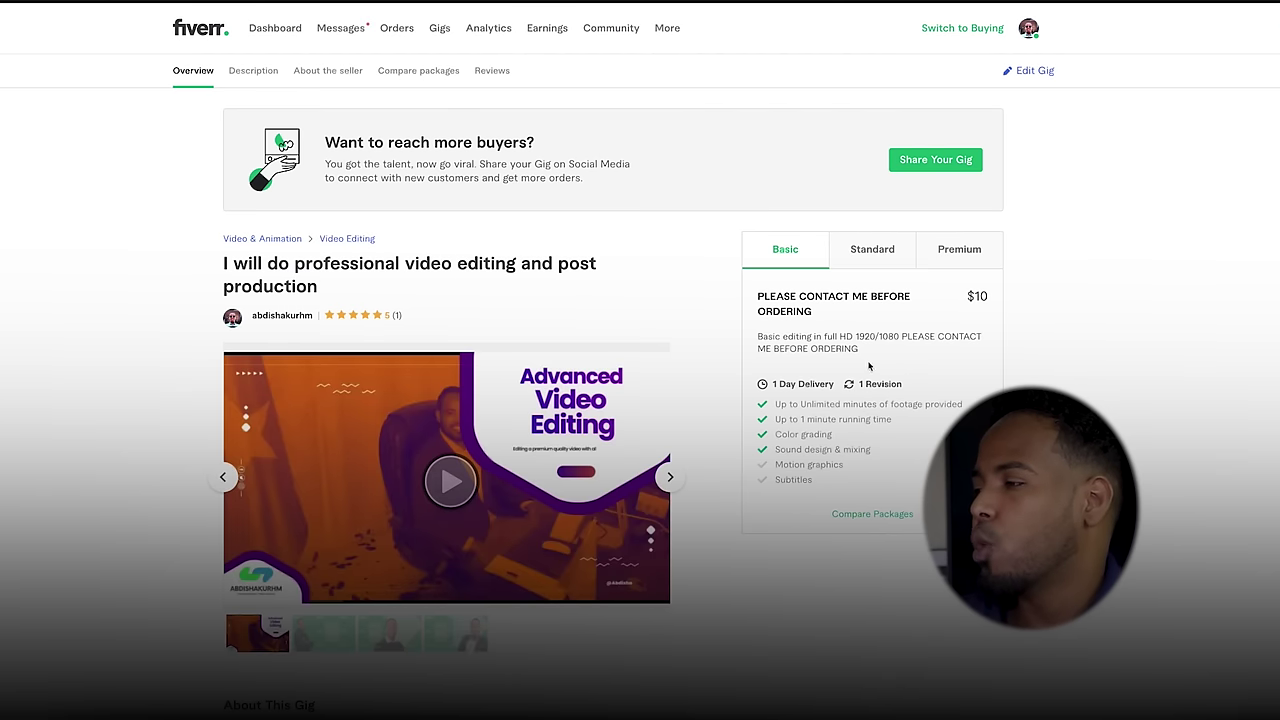
Step: Review the gig's Basic package title and price, and go through its gallery to the fourth image
left_click_drag(815, 313, 752, 296)
left_click(836, 315)
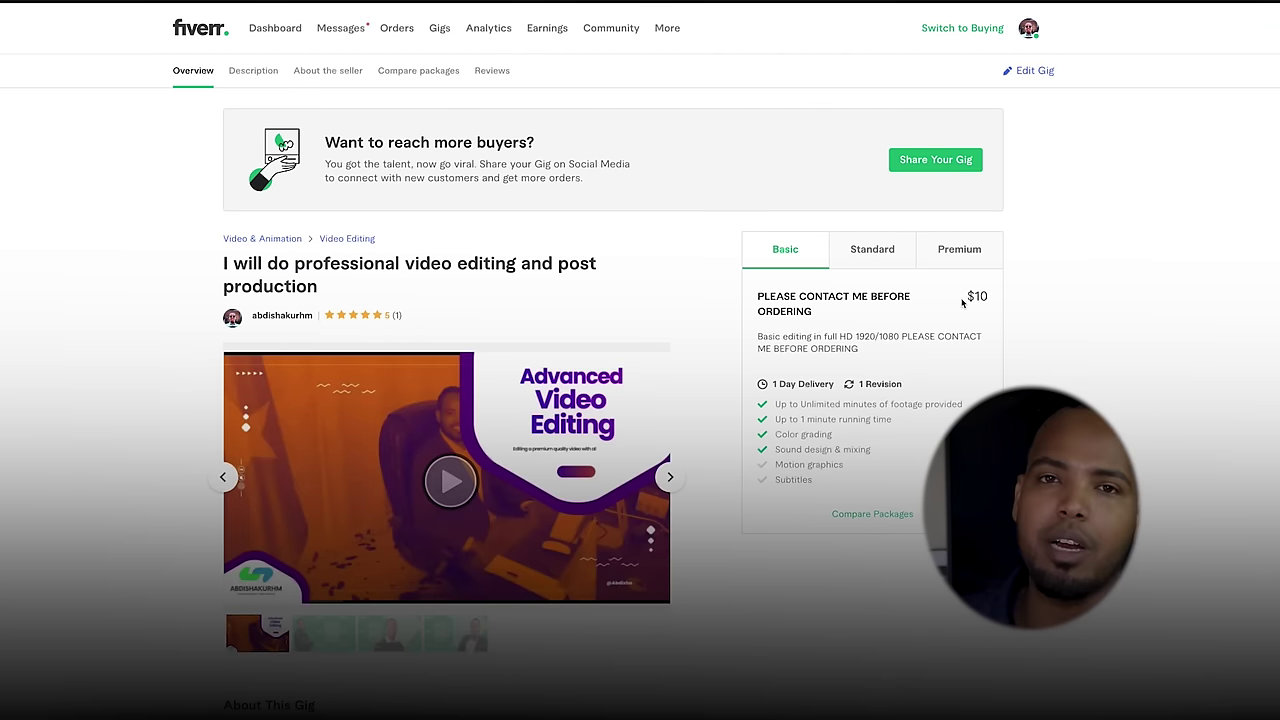
left_click_drag(1014, 302, 1009, 304)
left_click(1009, 304)
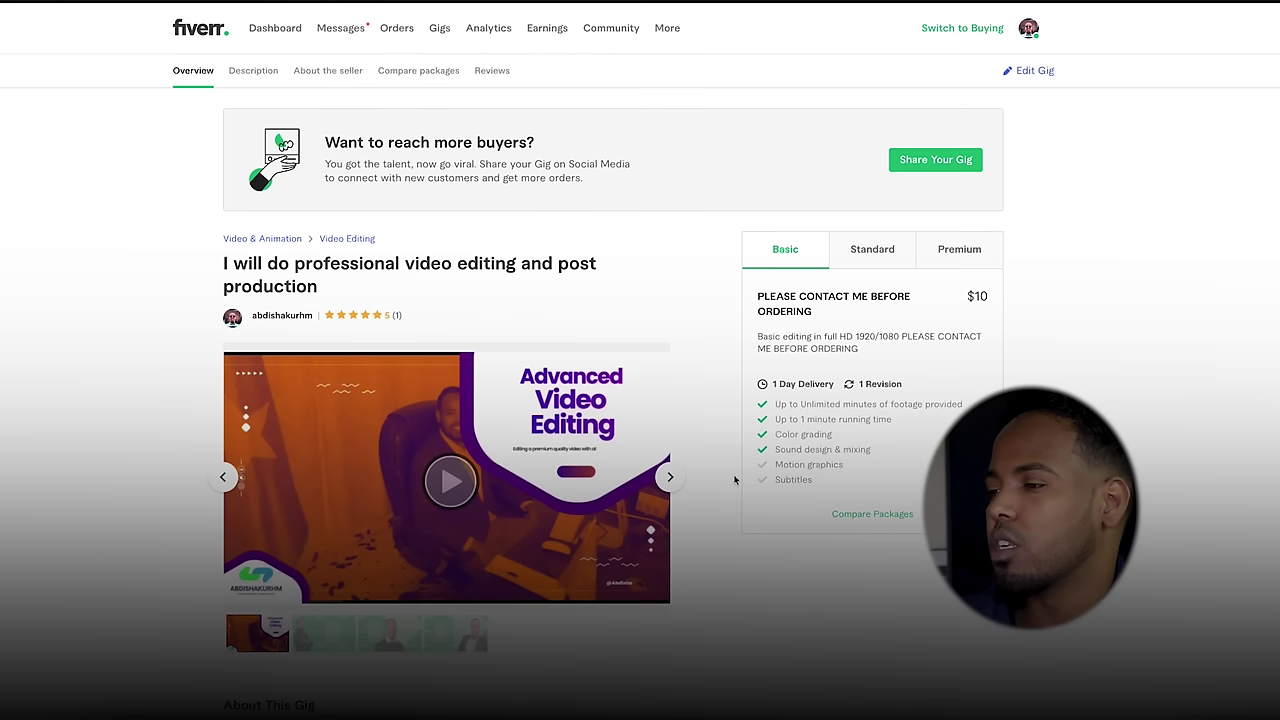
left_click(670, 479)
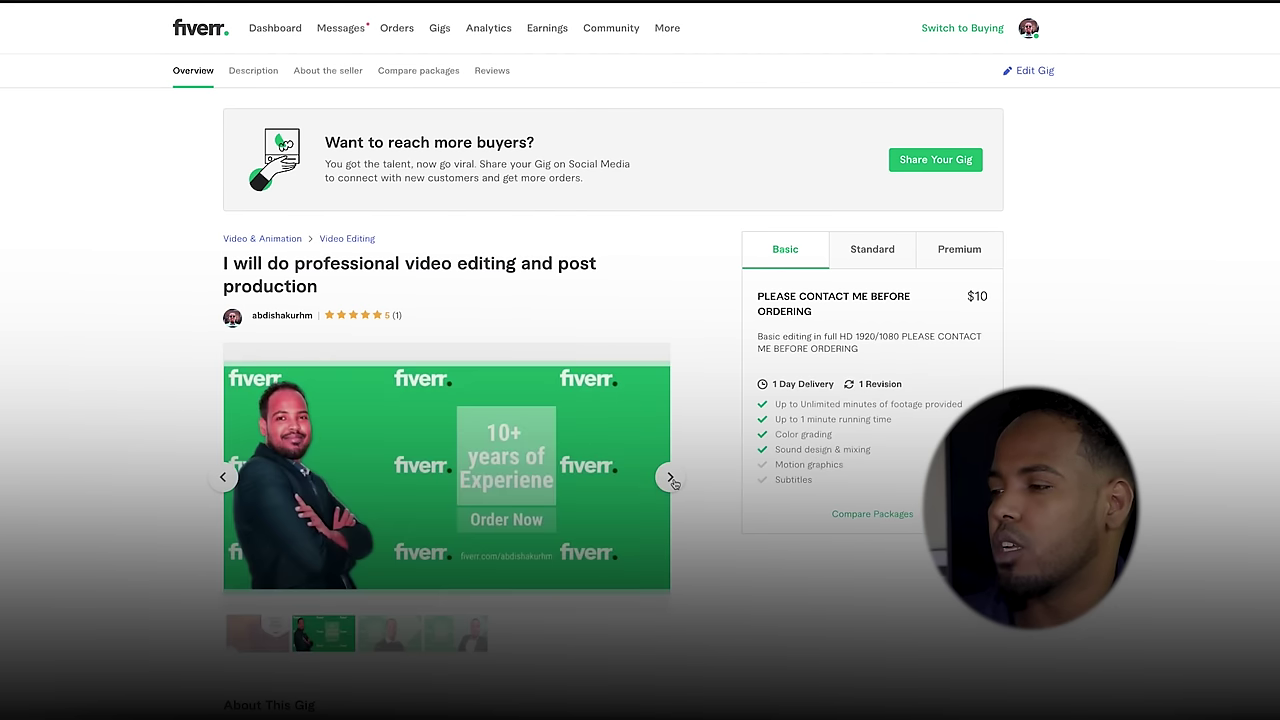
left_click(670, 478)
left_click(670, 478)
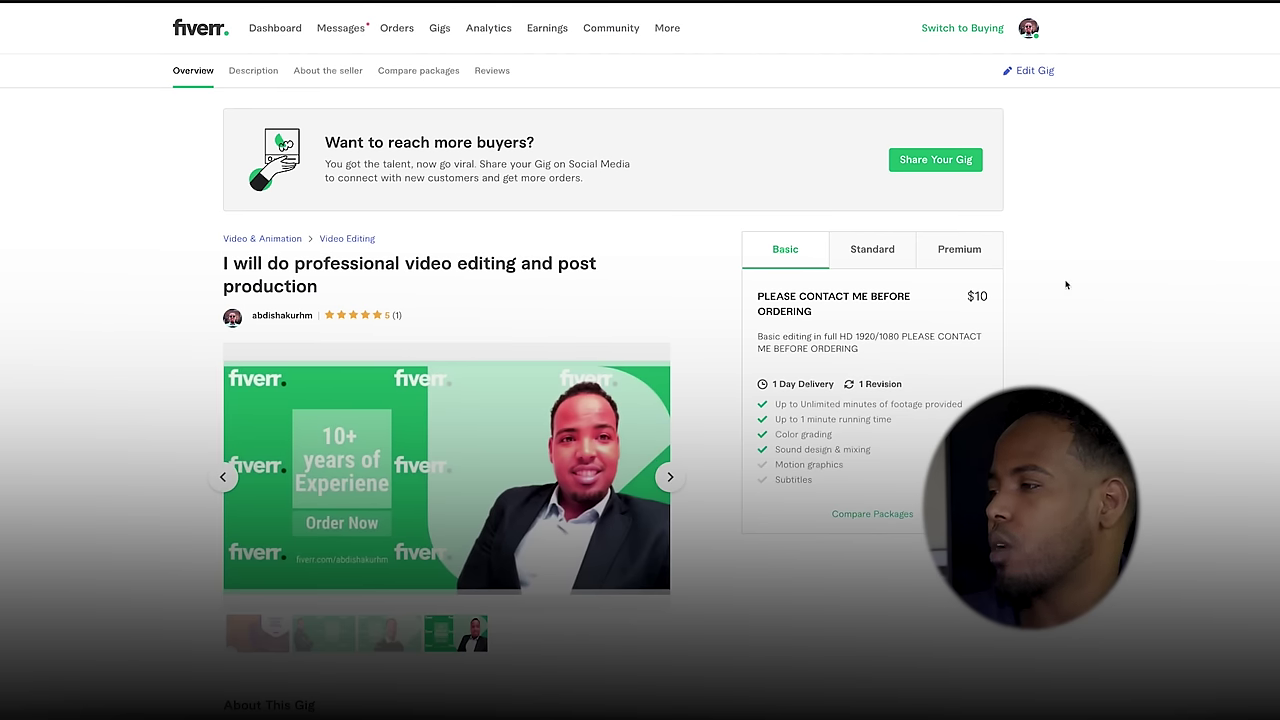
Step: Compare the Basic, Standard and Premium packages of the video editing gig, including the full package comparison table
left_click(891, 268)
mouse_move(965, 296)
left_mouse_down()
mouse_move(1005, 299)
mouse_move(986, 297)
left_mouse_up()
left_click(959, 249)
left_click(948, 302)
left_click(980, 293)
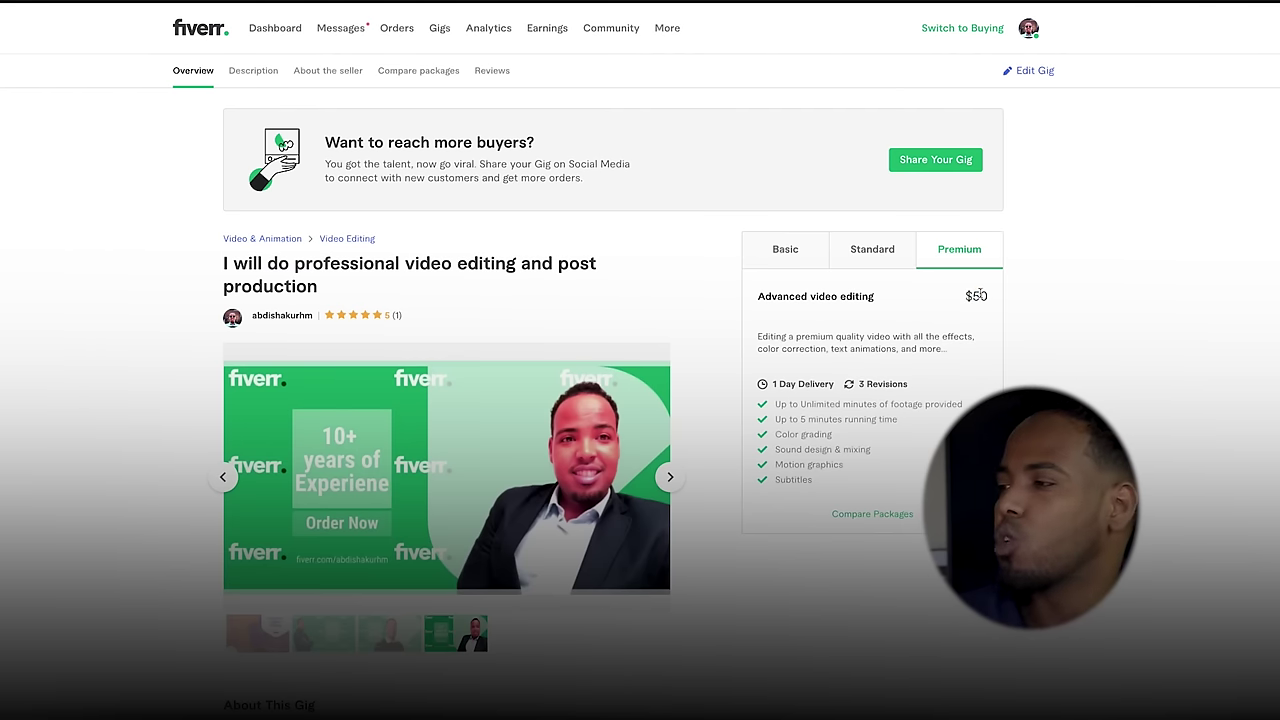
scroll(814, 528, "down", 10)
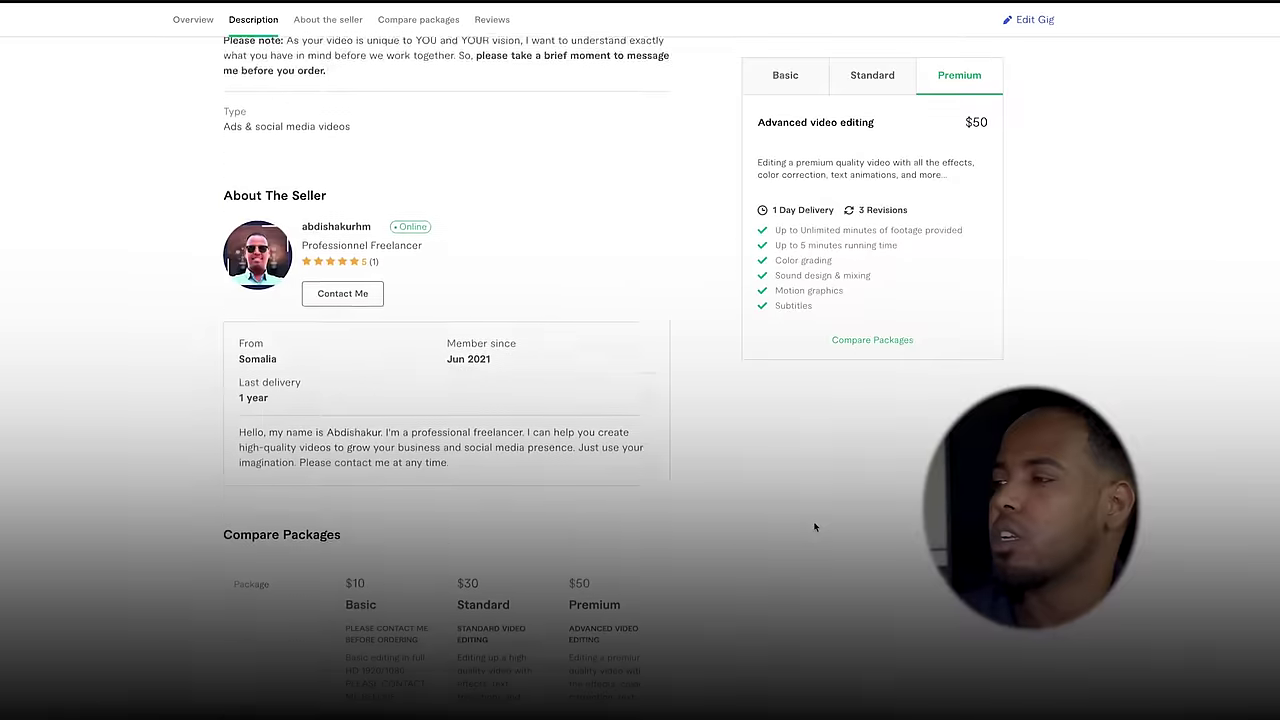
scroll(814, 528, "up", 1)
scroll(818, 525, "down", 10)
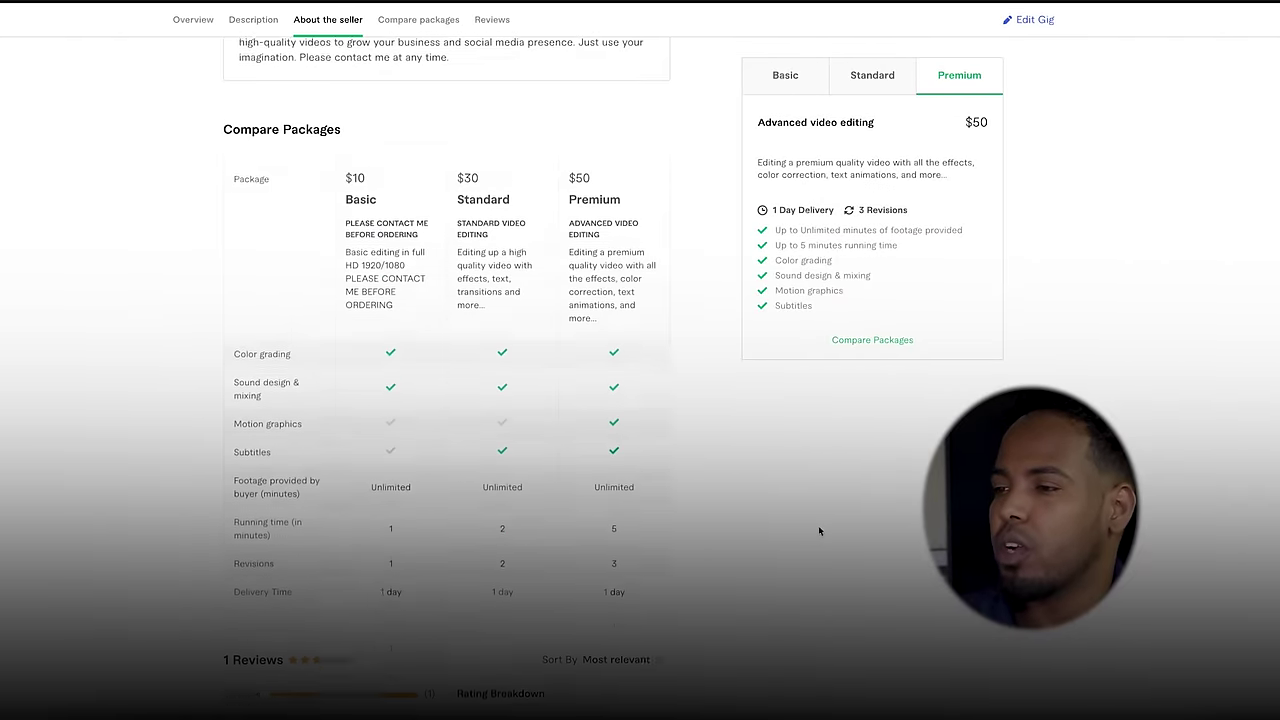
Step: Read the buyer's review of the video editing gig and the seller's response, and return to the gig overview
left_click_drag(251, 384, 452, 386)
left_click(462, 392)
left_click(645, 410)
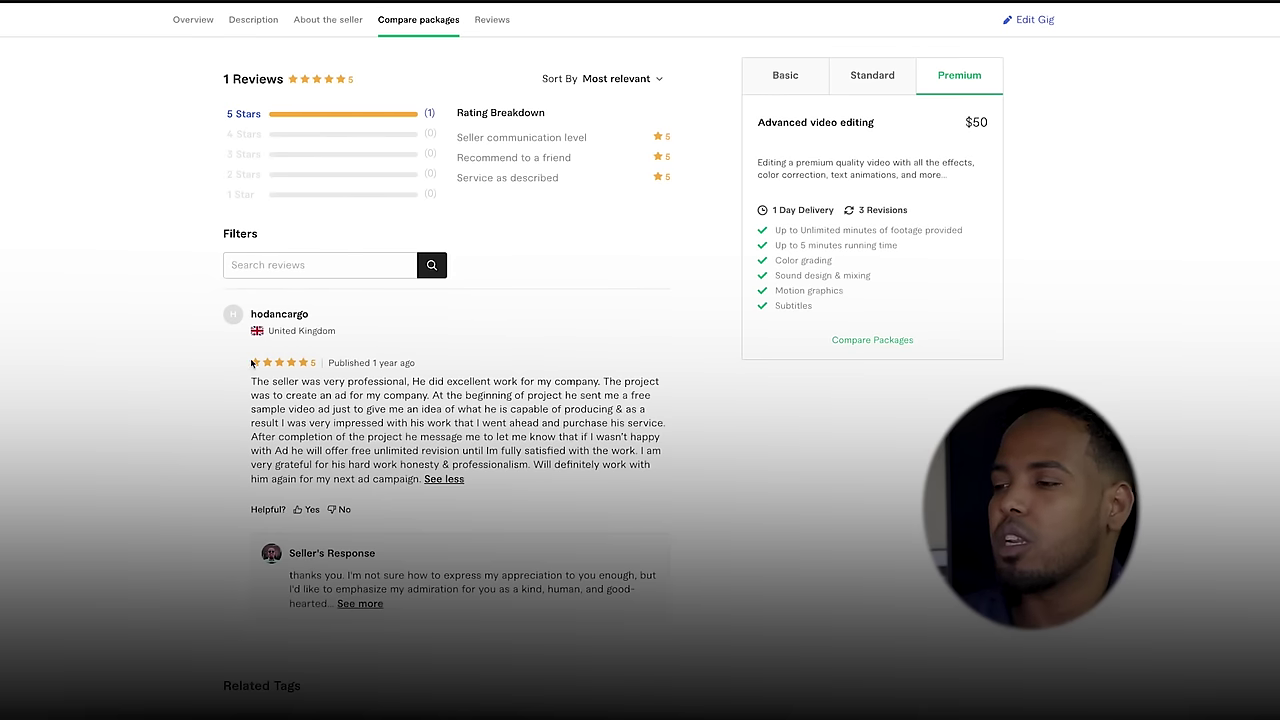
left_click_drag(390, 405, 250, 312)
left_click(417, 443)
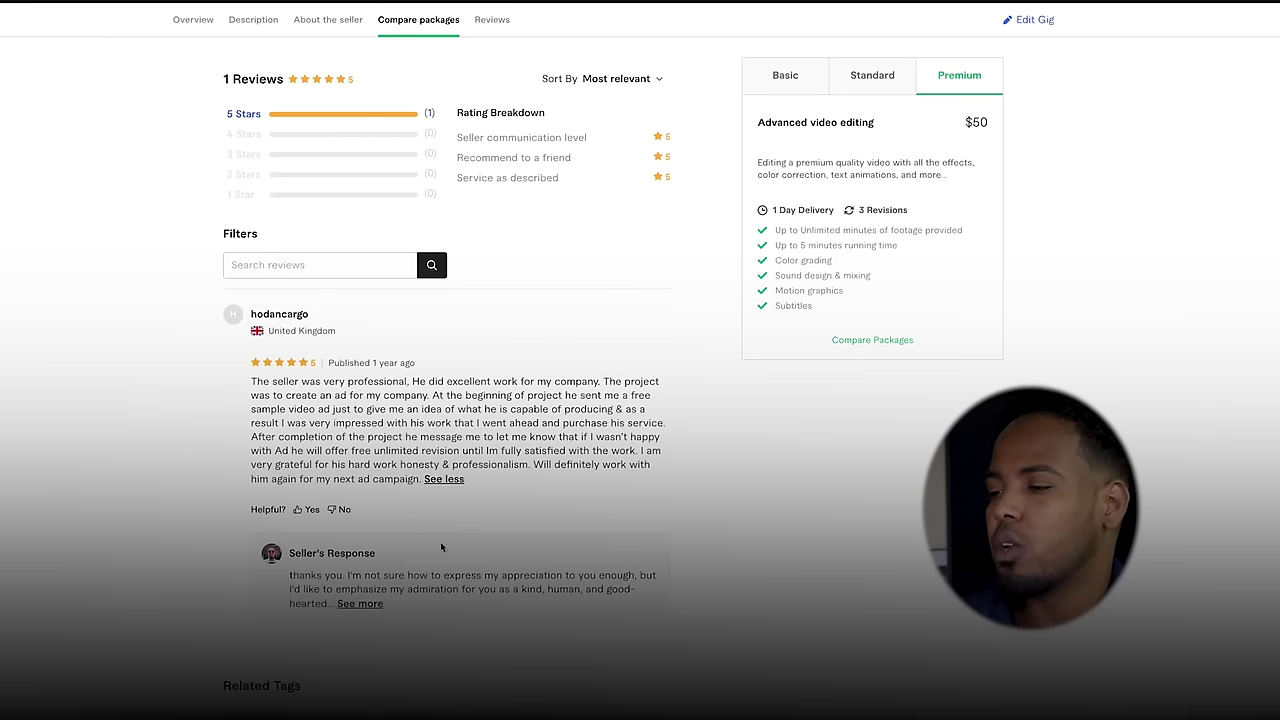
left_click_drag(289, 575, 528, 603)
left_click(528, 603)
scroll(780, 573, "up", 15)
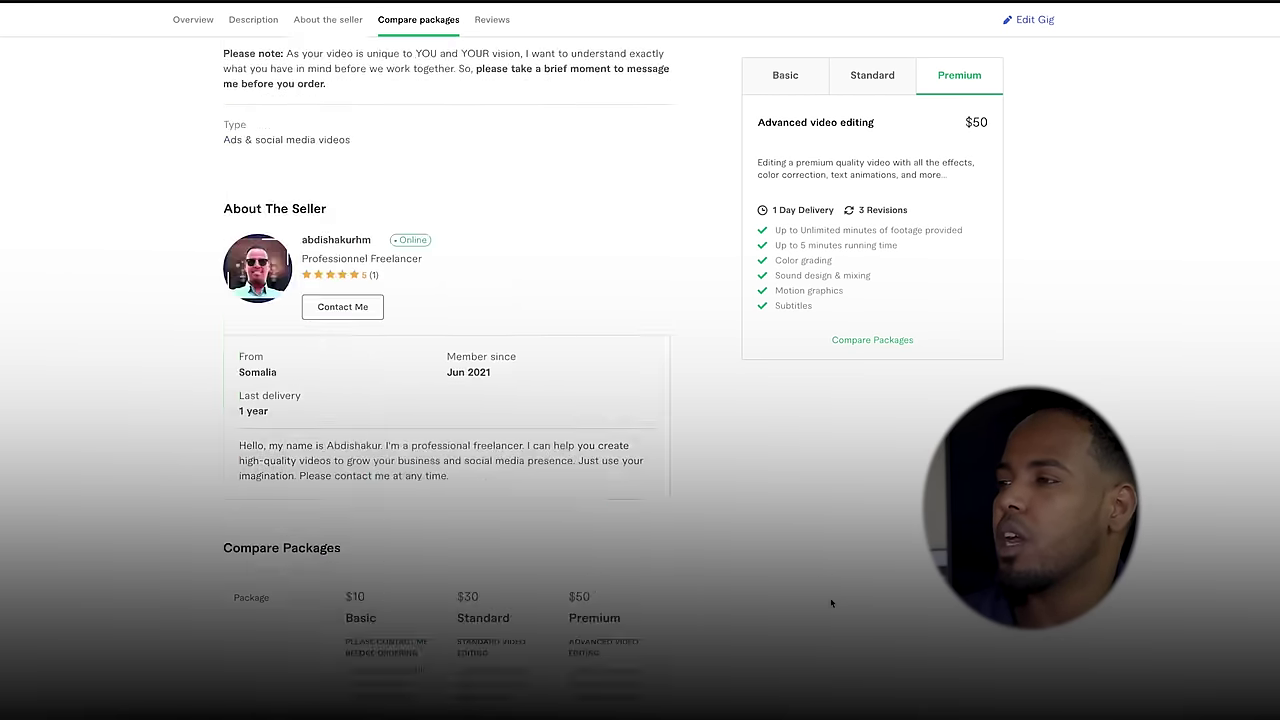
scroll(847, 605, "down", 1)
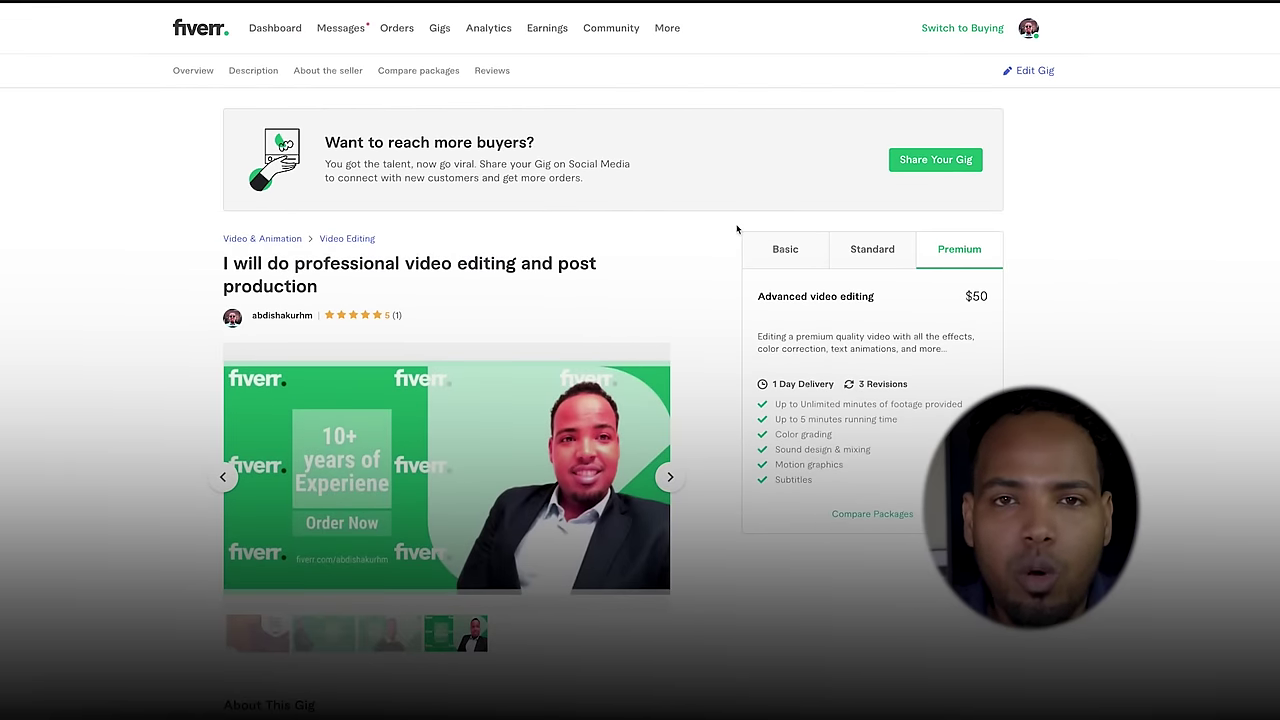
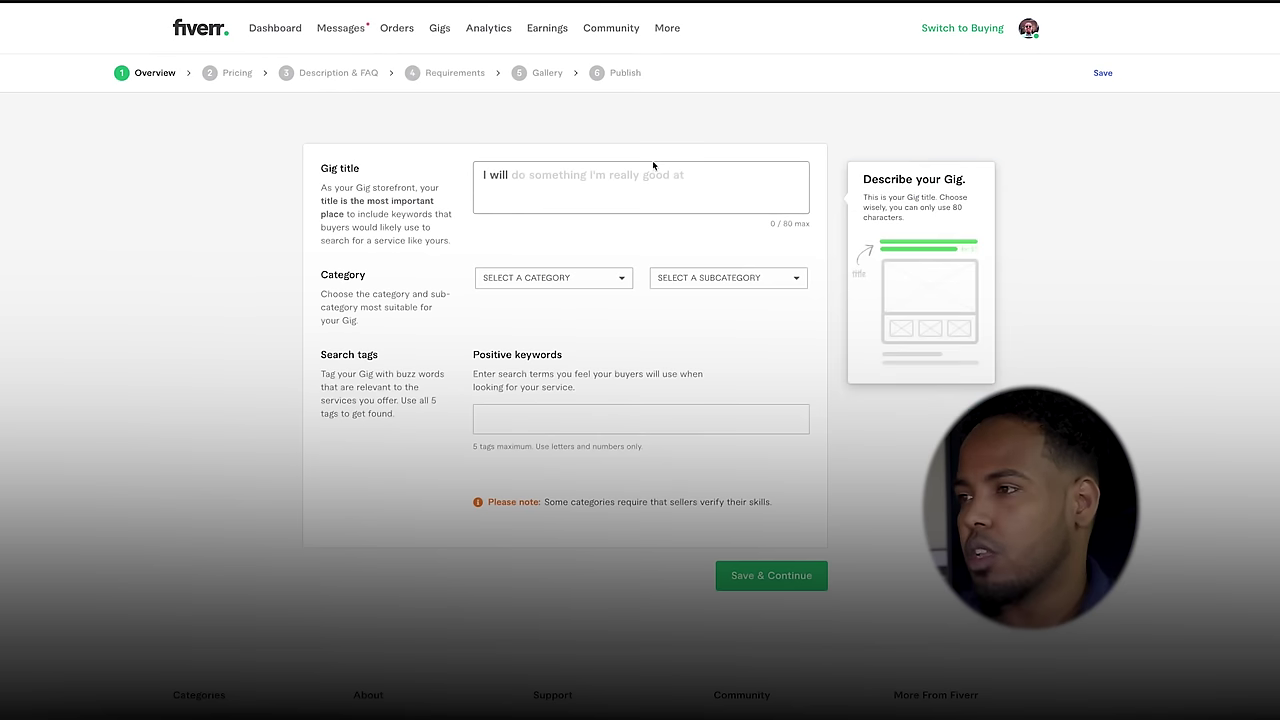
Step: Title the new gig "I will design youtube package logo and banner header" without repeating the preset "I will"
type("I will design youtube package logo and banner header")
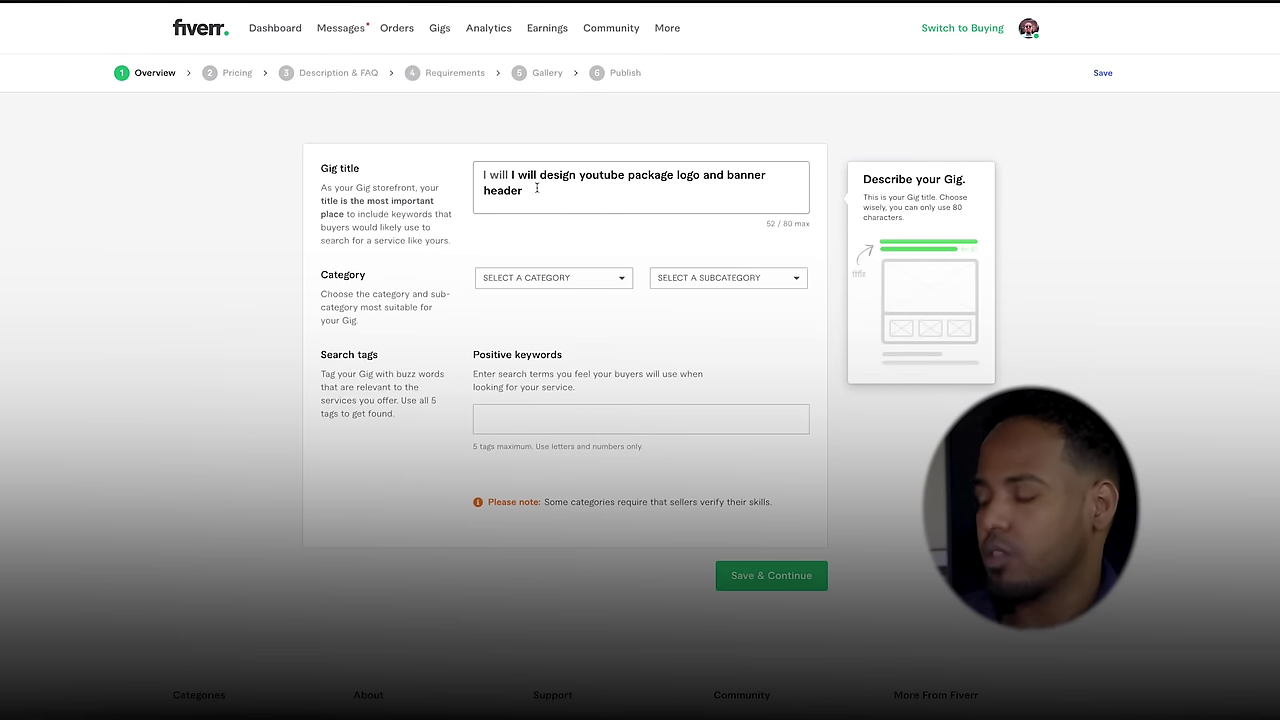
key("BackSpace")
key("BackSpace")
key("BackSpace")
key("BackSpace")
key("BackSpace")
key("BackSpace")
key("BackSpace")
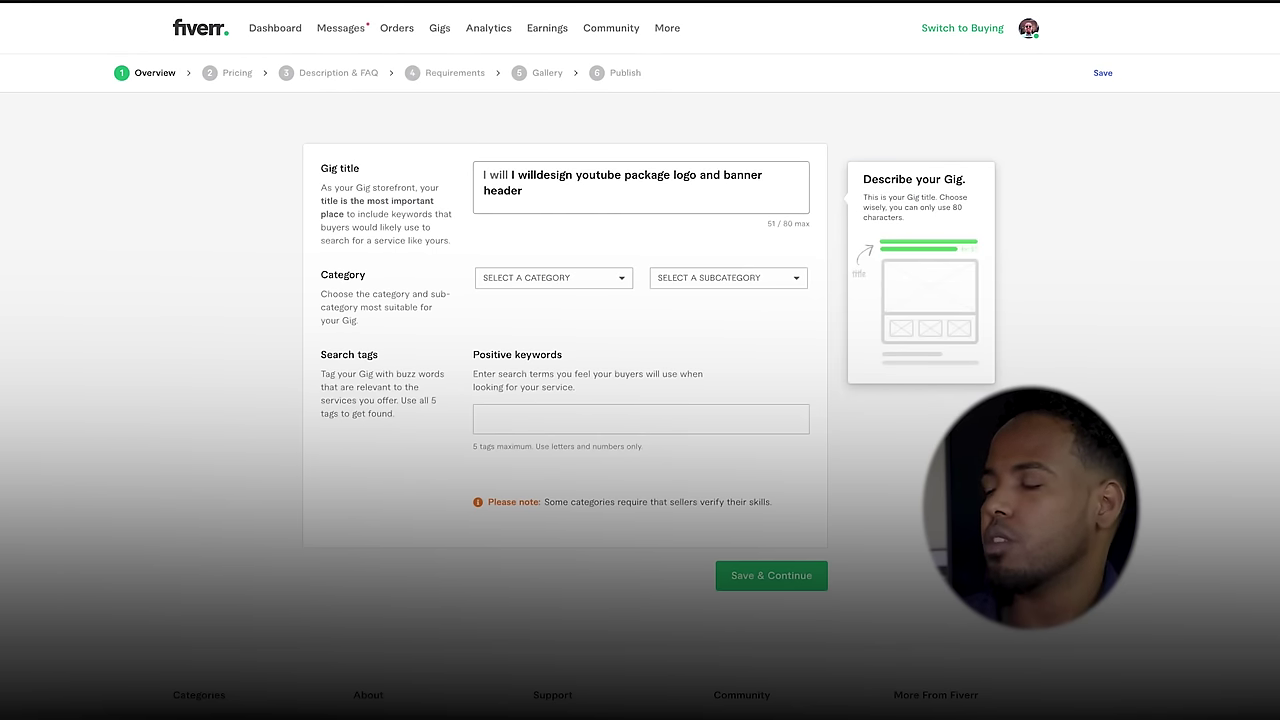
key("End")
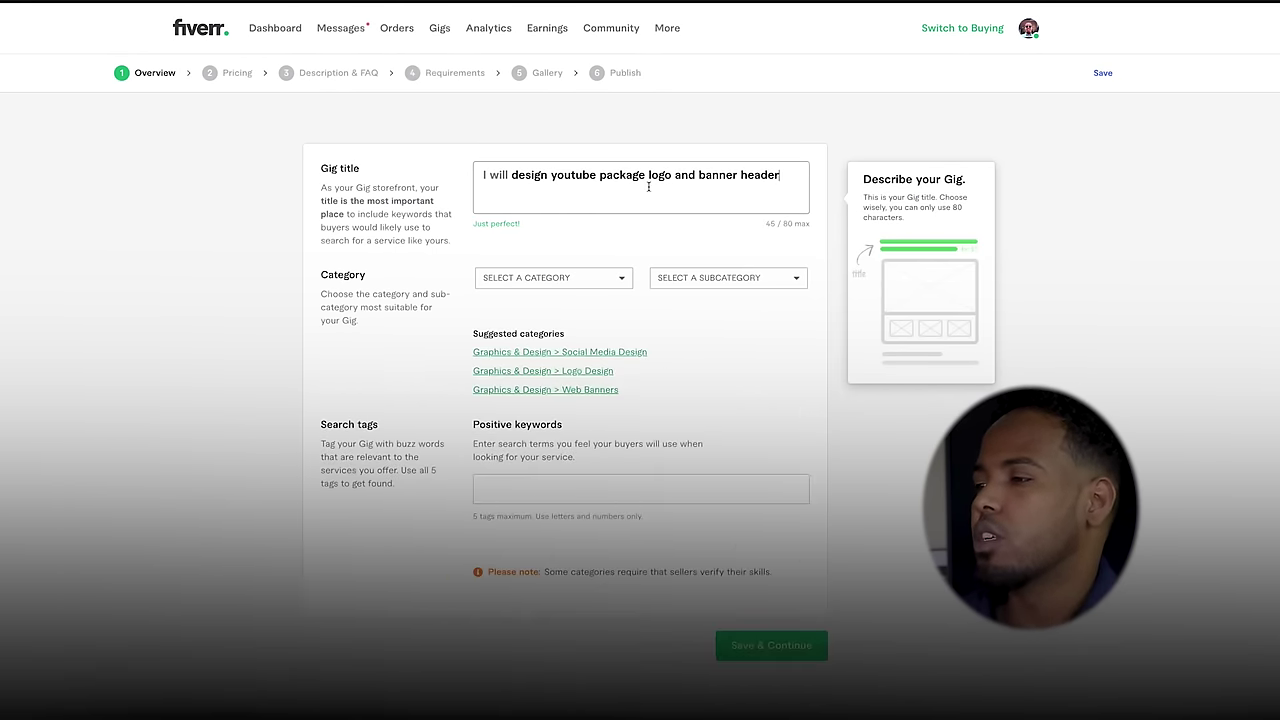
key("Tab")
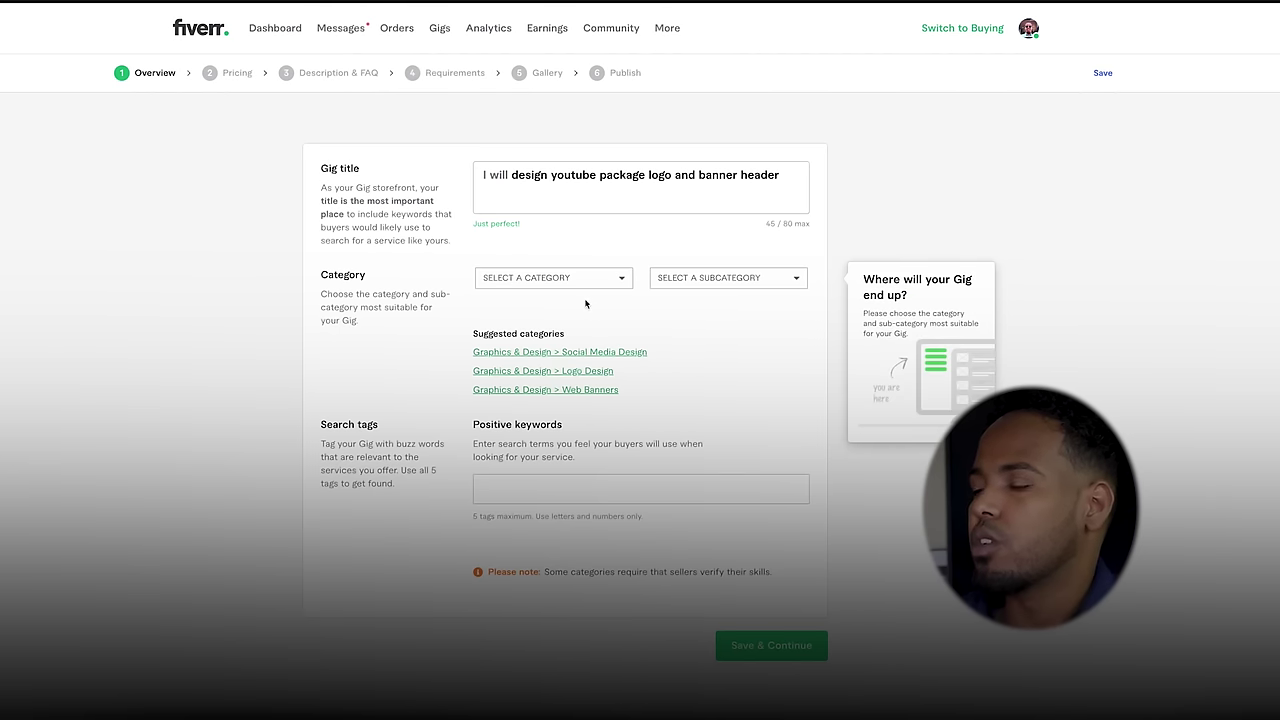
Step: Try Graphics & Design, Video & Animation and Writing & Translation as the gig's category
left_click(590, 285)
left_click(535, 284)
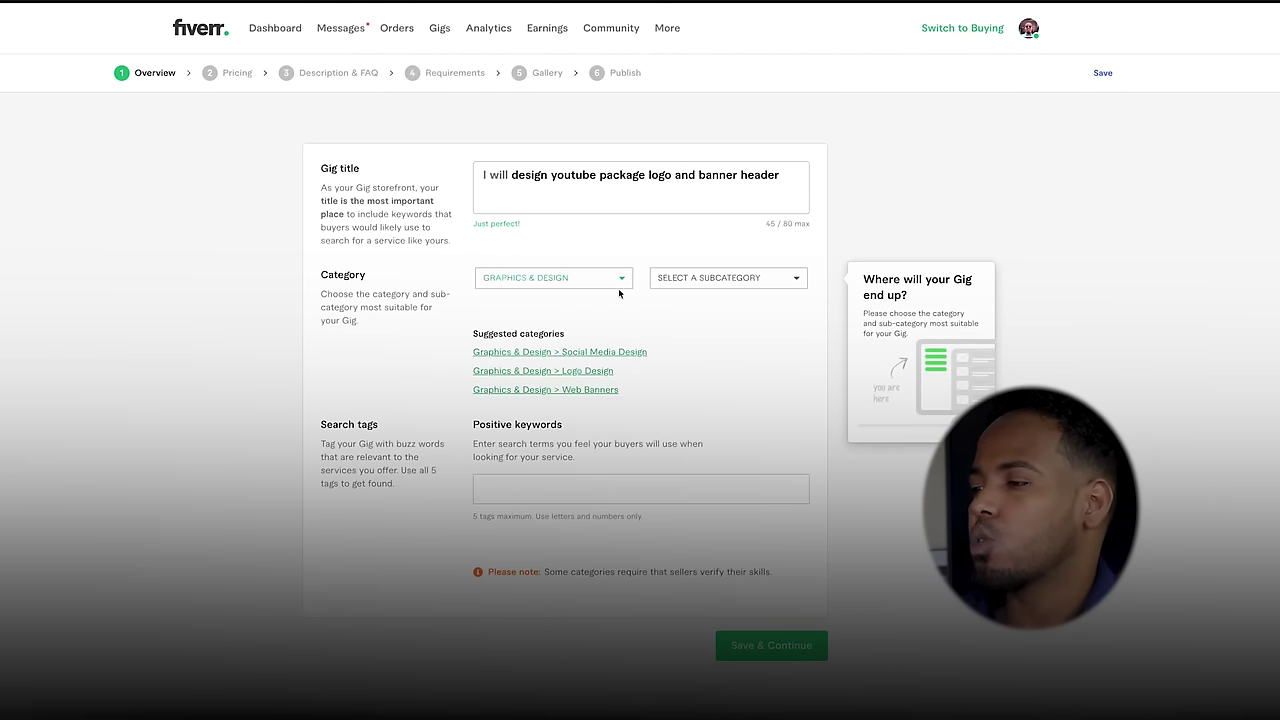
left_click(610, 285)
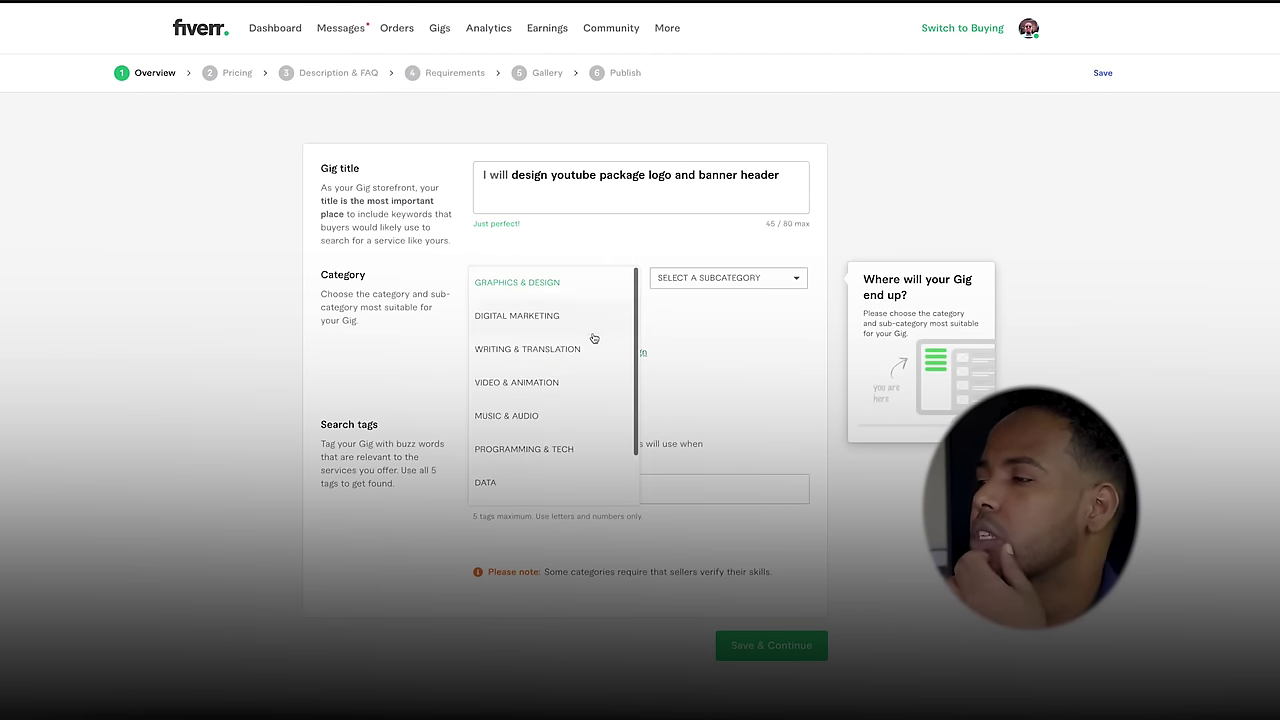
left_click(553, 383)
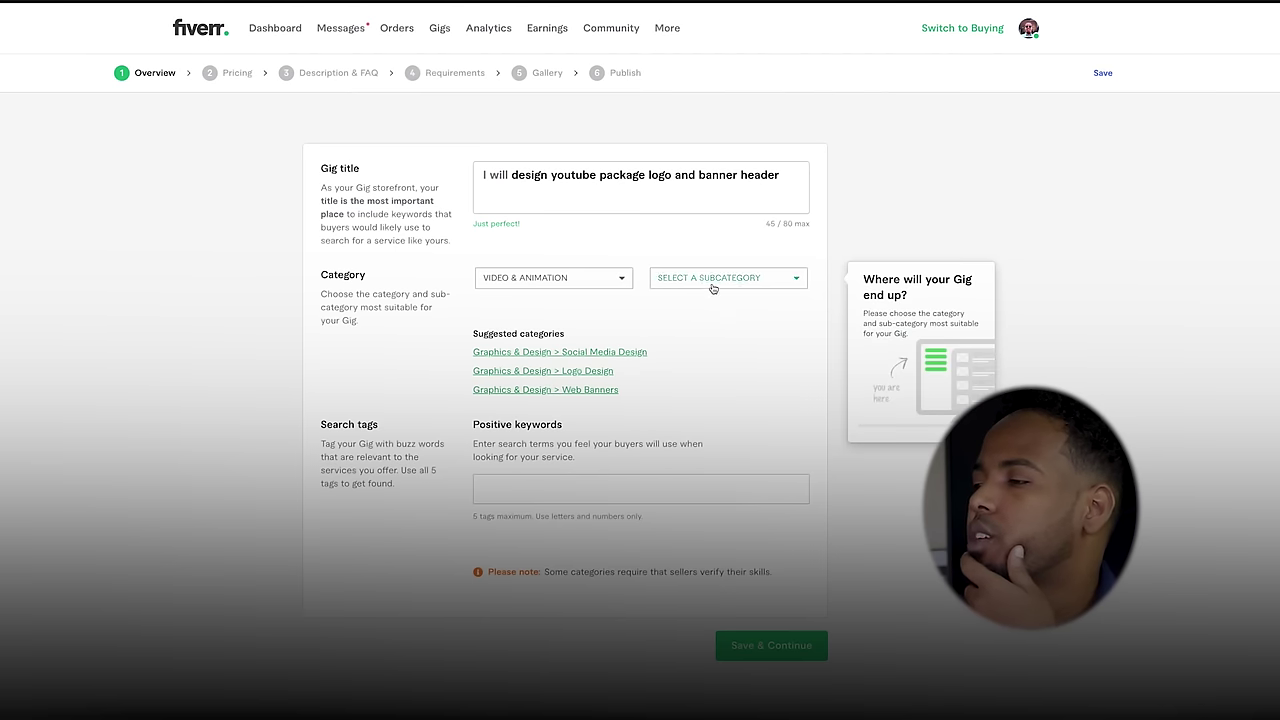
left_click(602, 288)
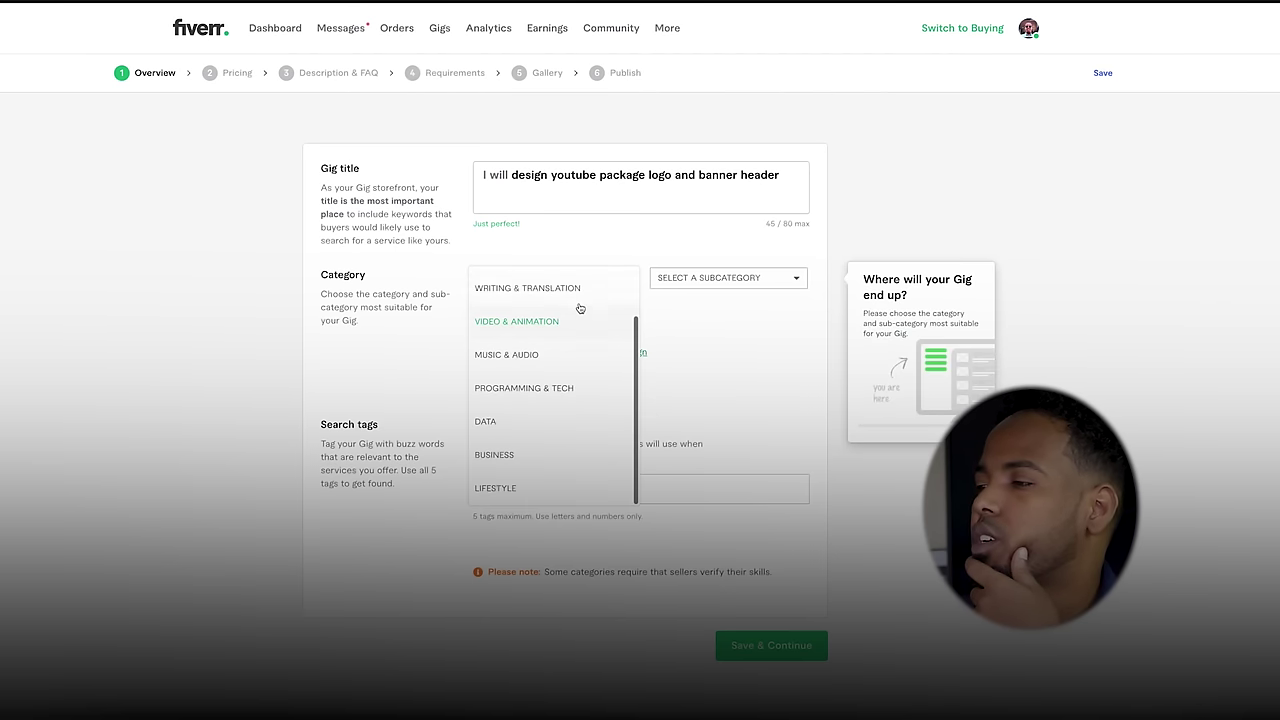
left_click(580, 290)
Step: Set the gig's category to Graphics & Design and its subcategory to Logo Design
left_click(600, 288)
scroll(590, 340, "up", 2)
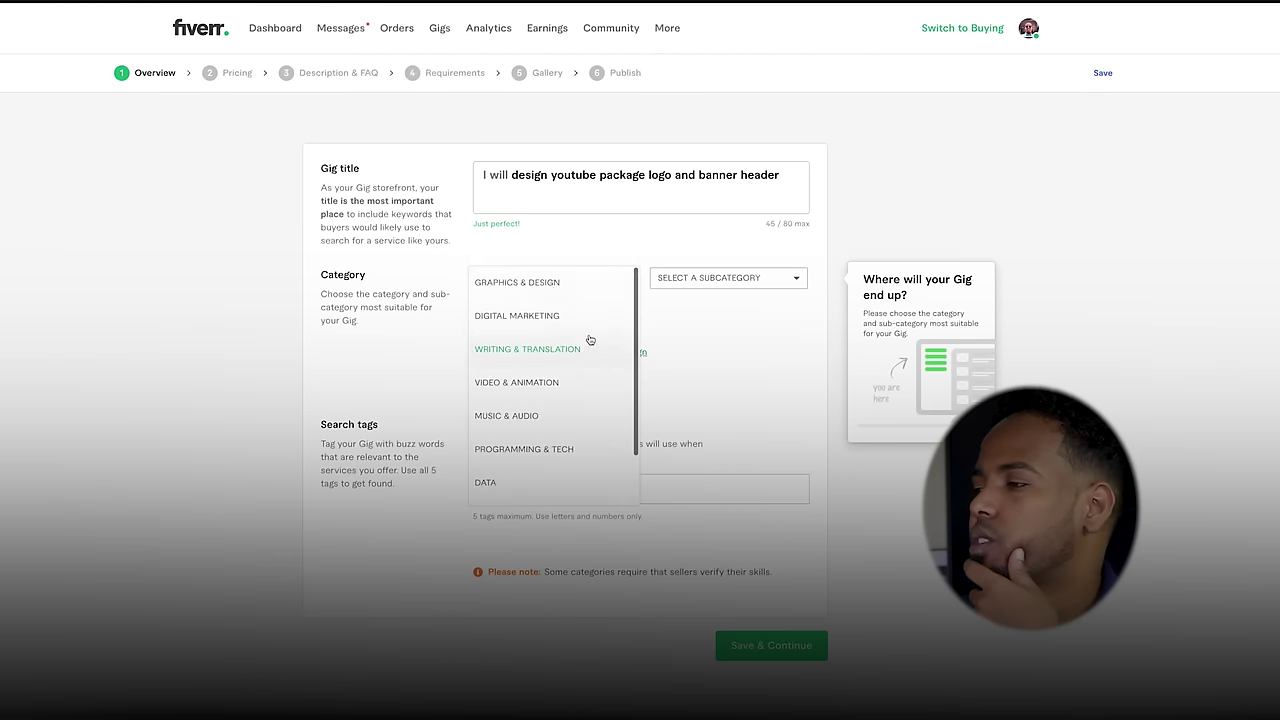
left_click(555, 290)
left_click(730, 280)
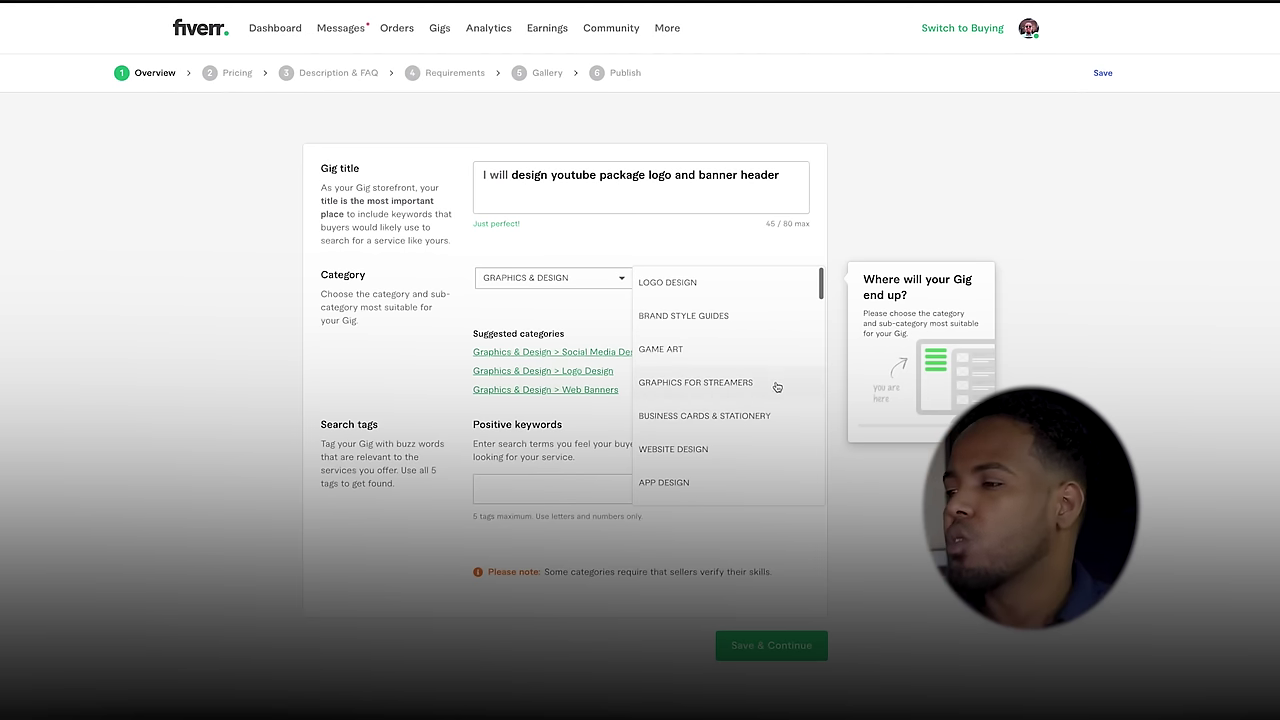
left_click(726, 286)
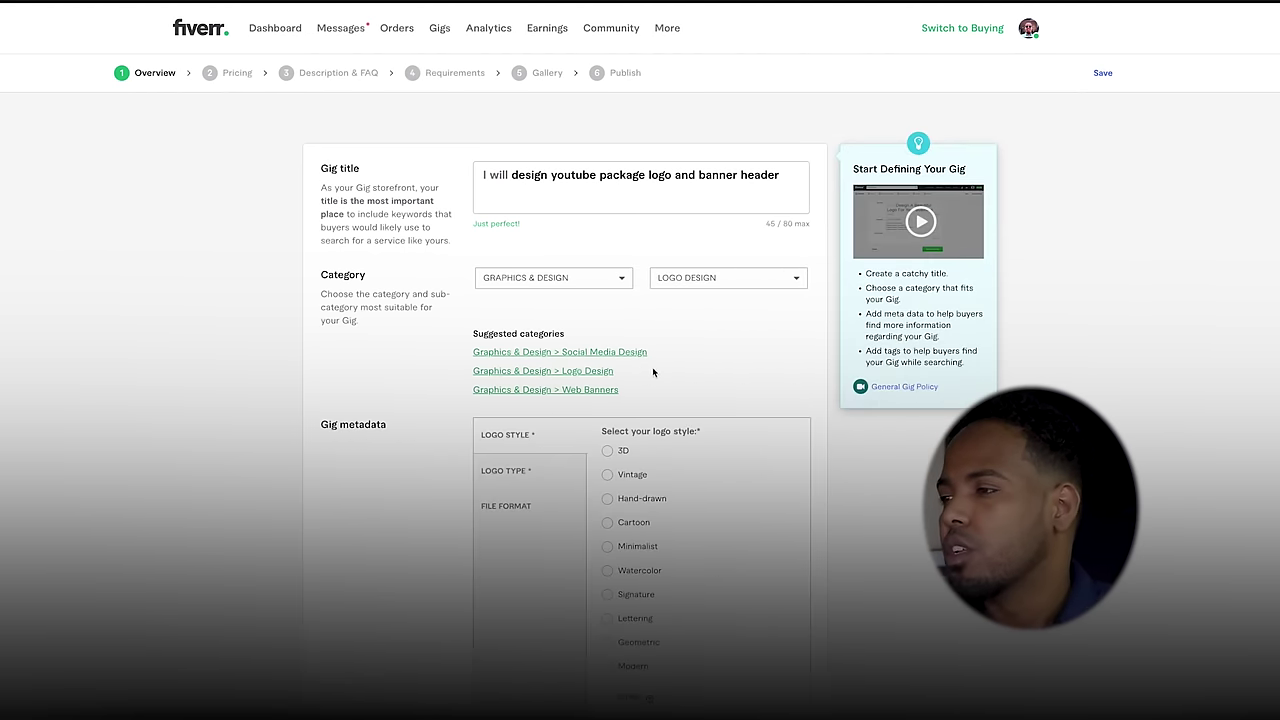
Step: Fill in the gig metadata for logo style, logo type and file format
scroll(744, 352, "down", 2)
scroll(744, 352, "down", 2)
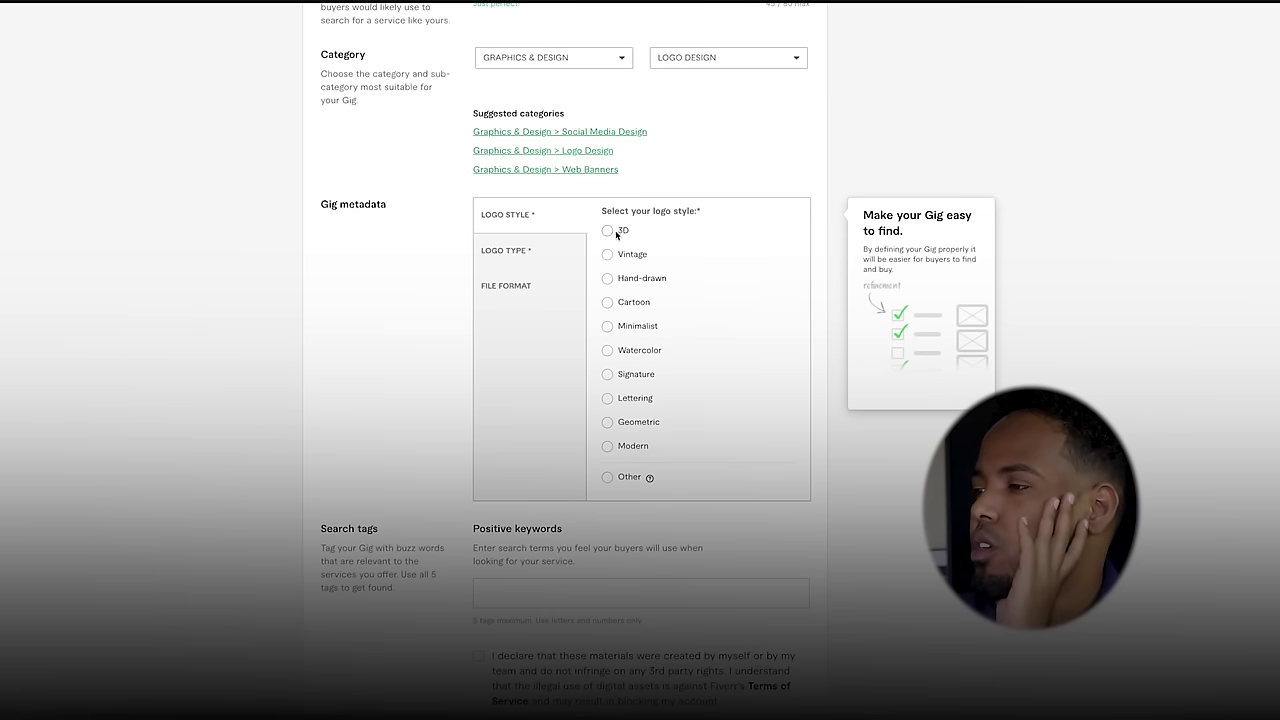
left_click(519, 252)
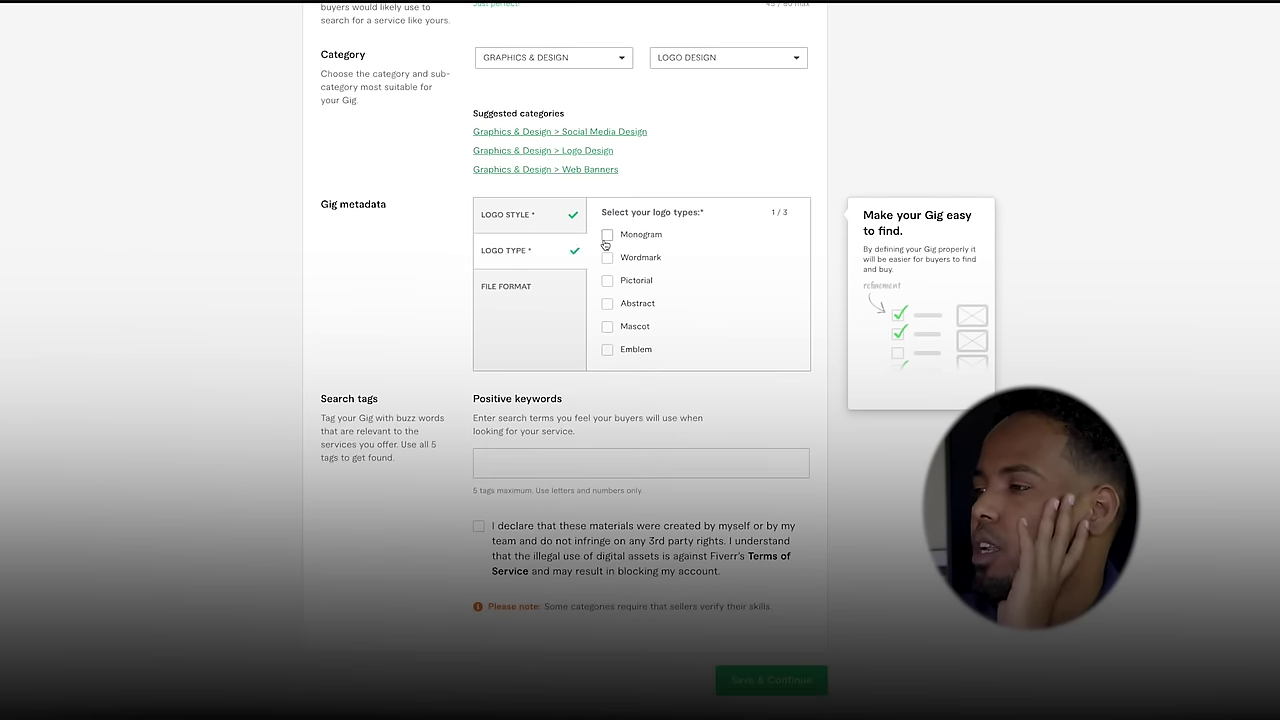
left_click(517, 289)
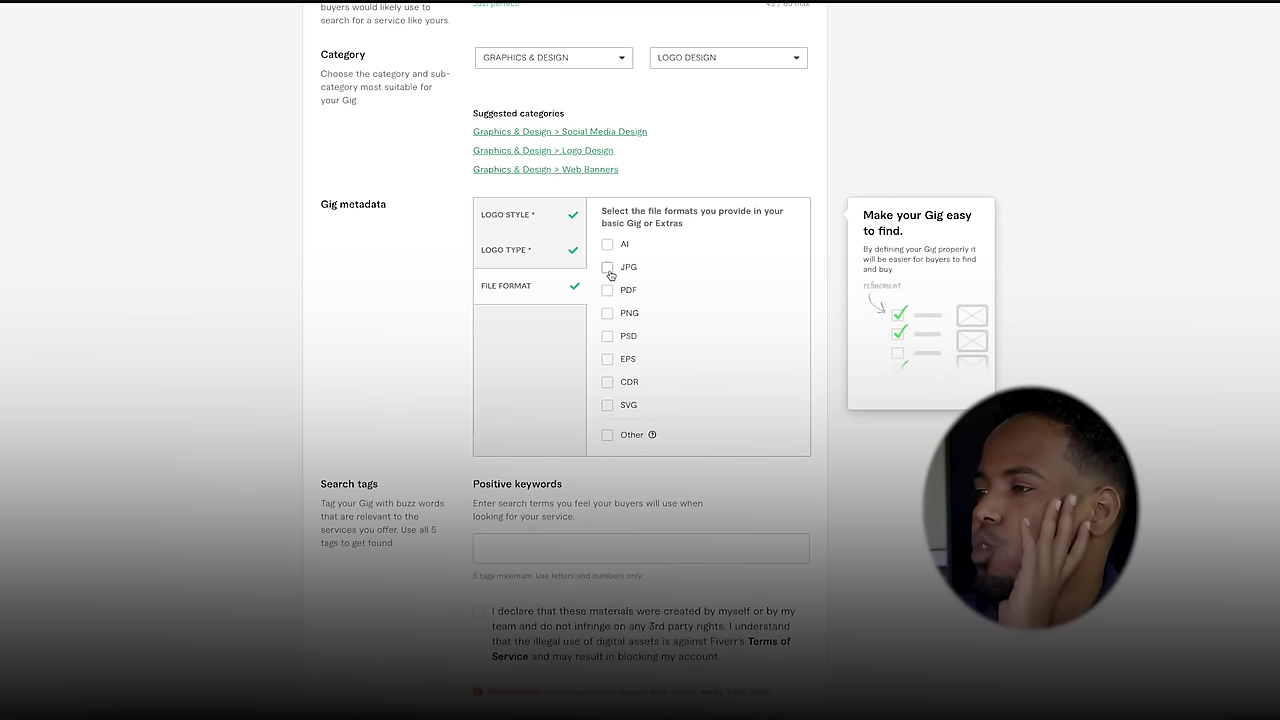
Step: Add the suggested search tag "banner ads" to the gig's positive keywords
scroll(709, 443, "down", 4)
left_click(558, 204)
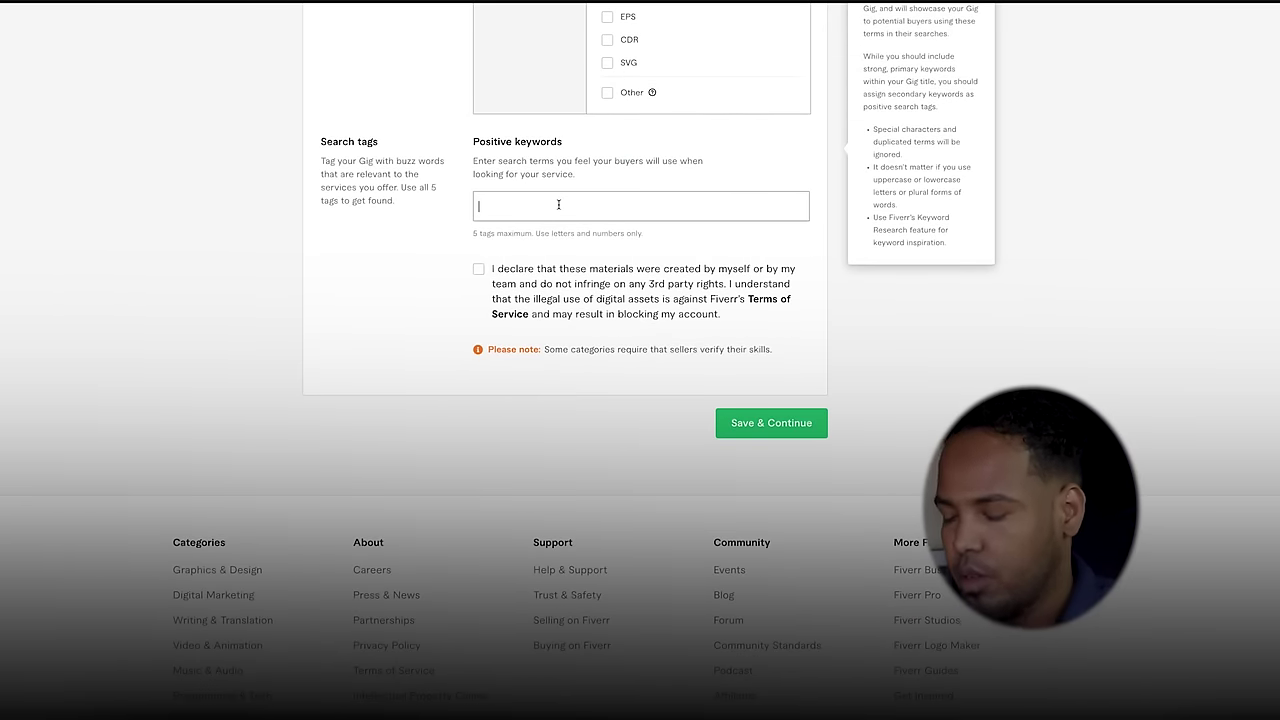
type("banner")
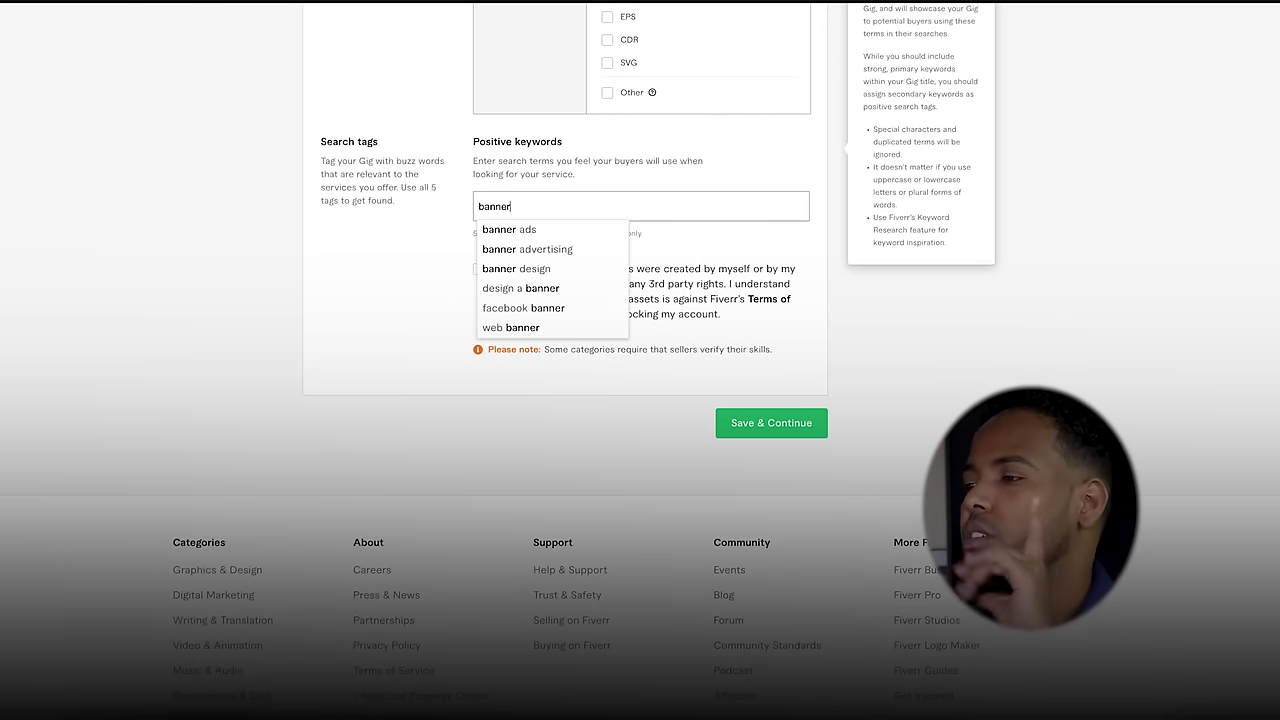
left_click(577, 229)
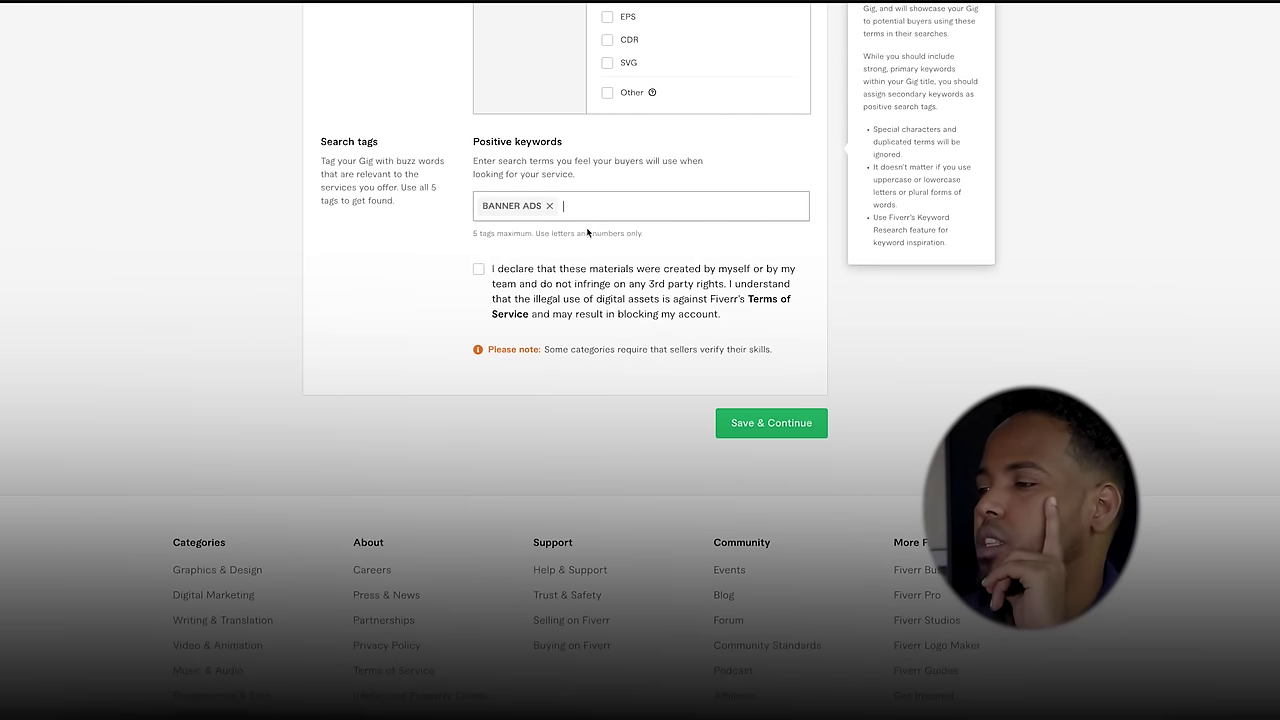
Step: Accept the declaration that the materials are self-made and save the gig overview, continuing to the pricing stage
left_click(478, 270)
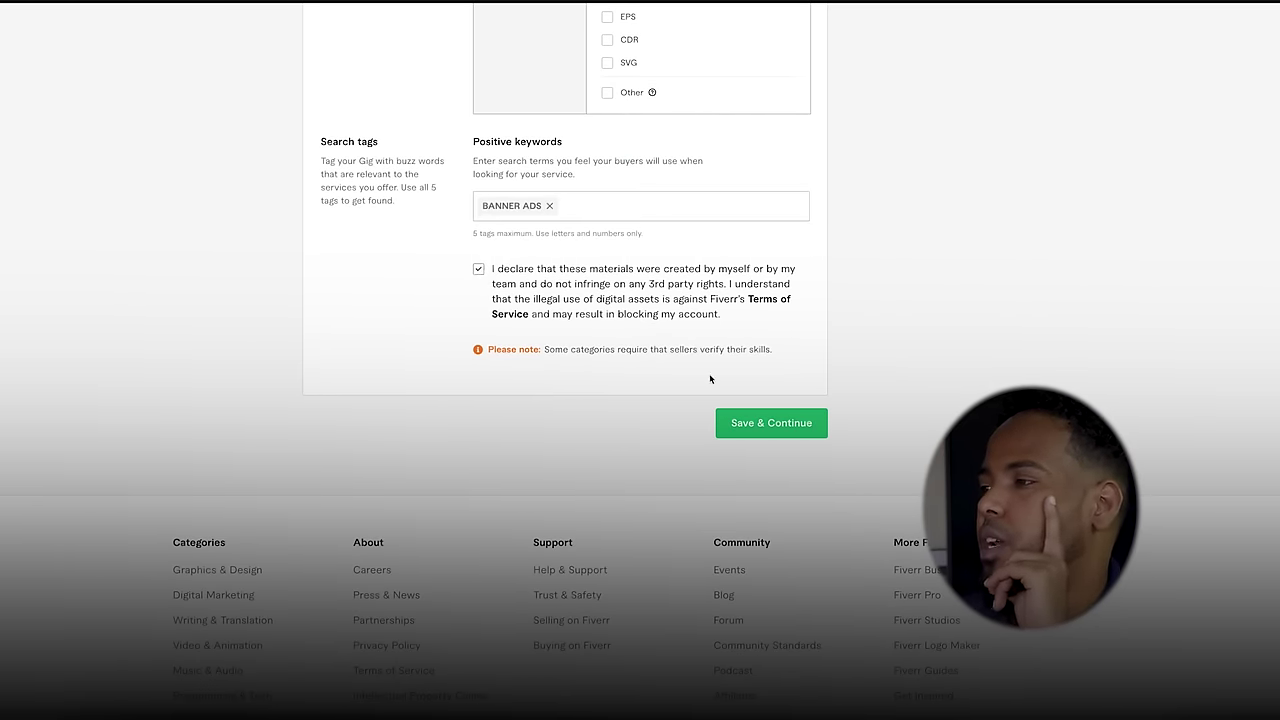
left_click(805, 429)
scroll(760, 512, "down", 6)
left_click(765, 416)
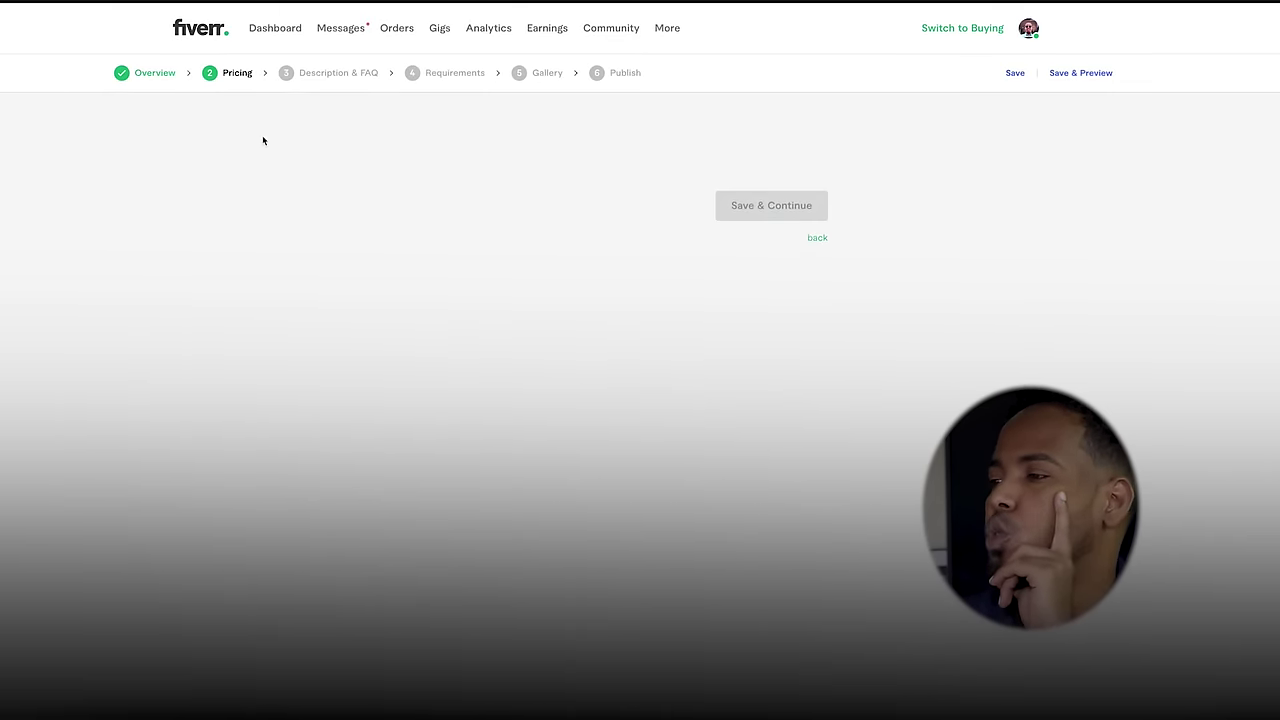
Step: Copy the text "ogo + Banner concept" from the Basic package title of the existing YouTube logo and banner gig
scroll(818, 316, "down", 1)
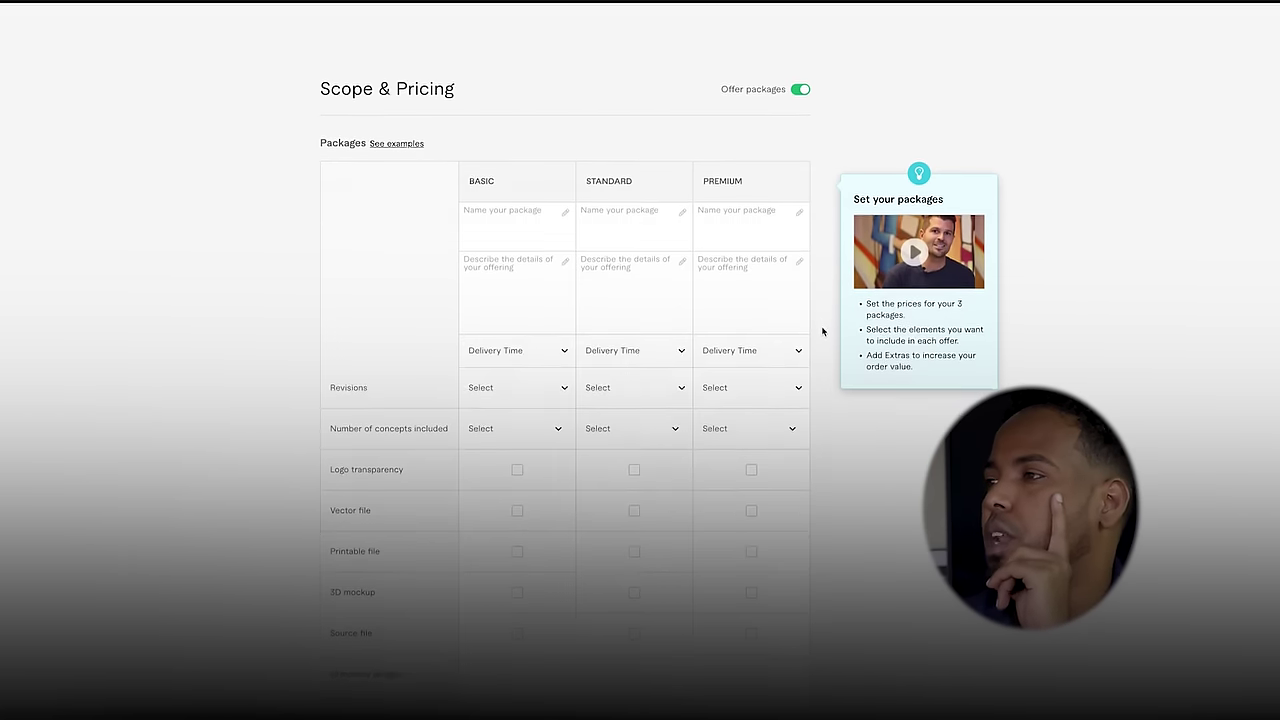
left_click(500, 300)
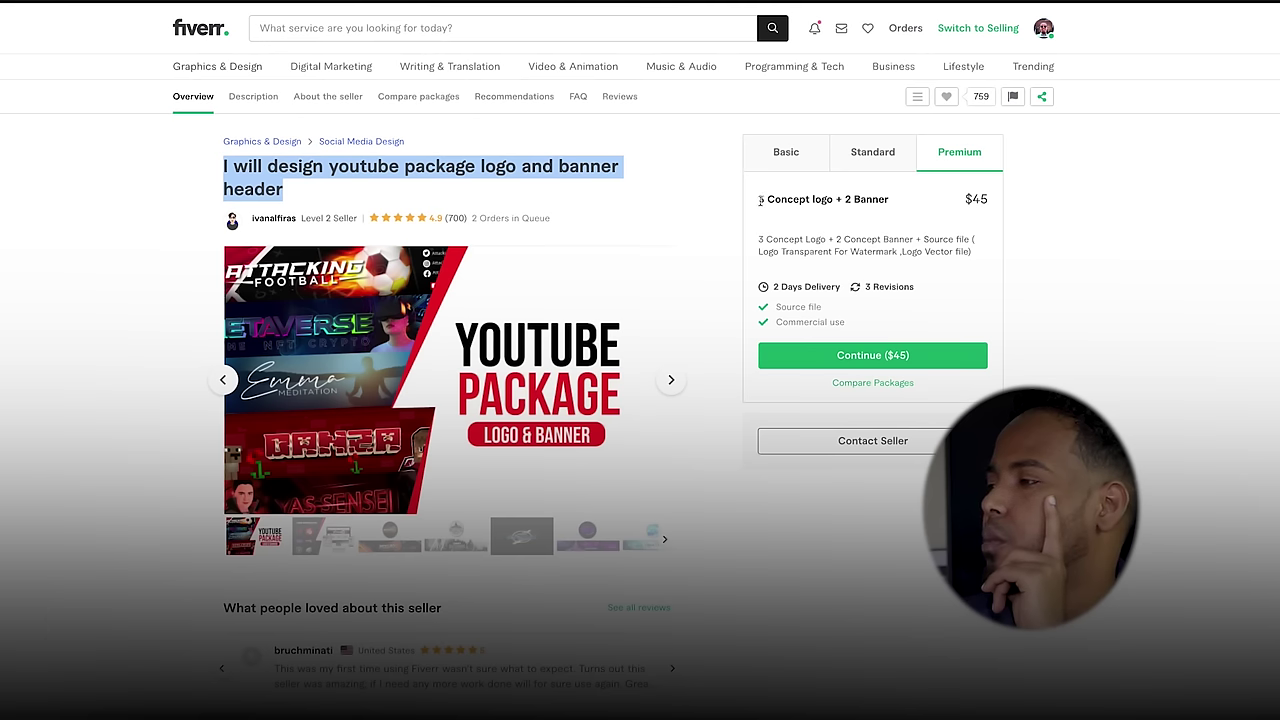
left_click_drag(760, 200, 881, 197)
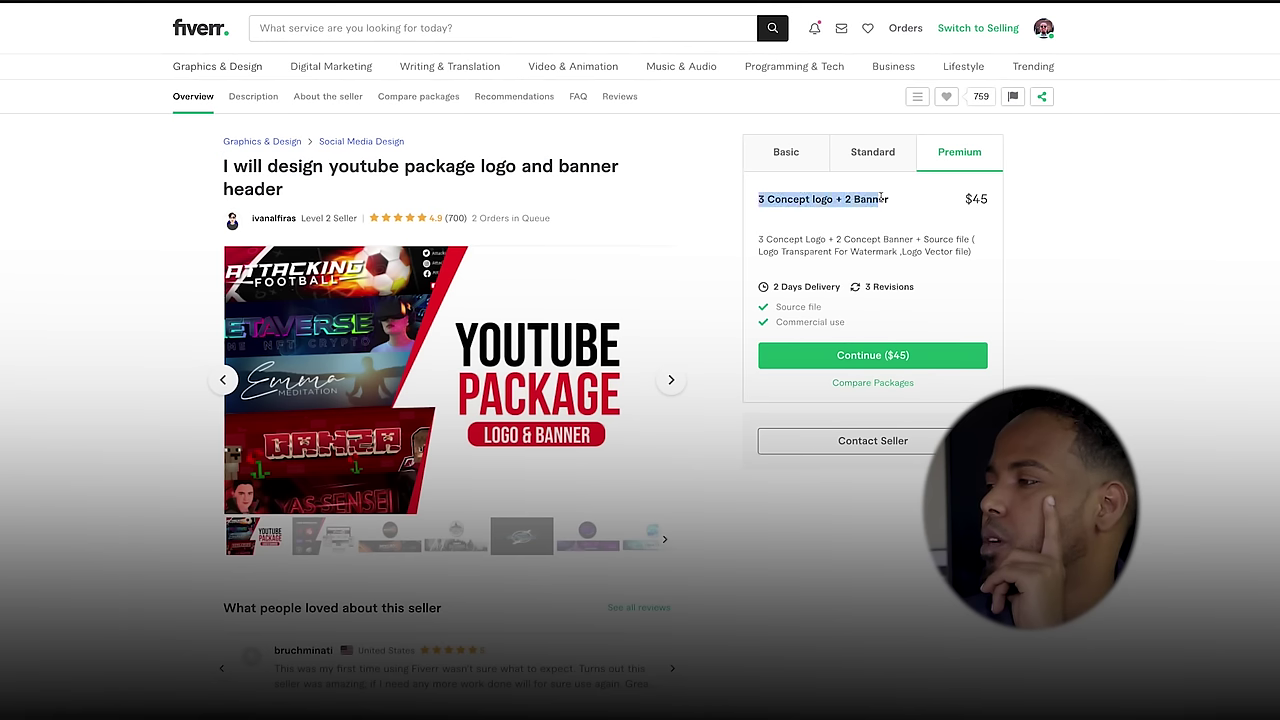
right_click(893, 201)
double_click(786, 152)
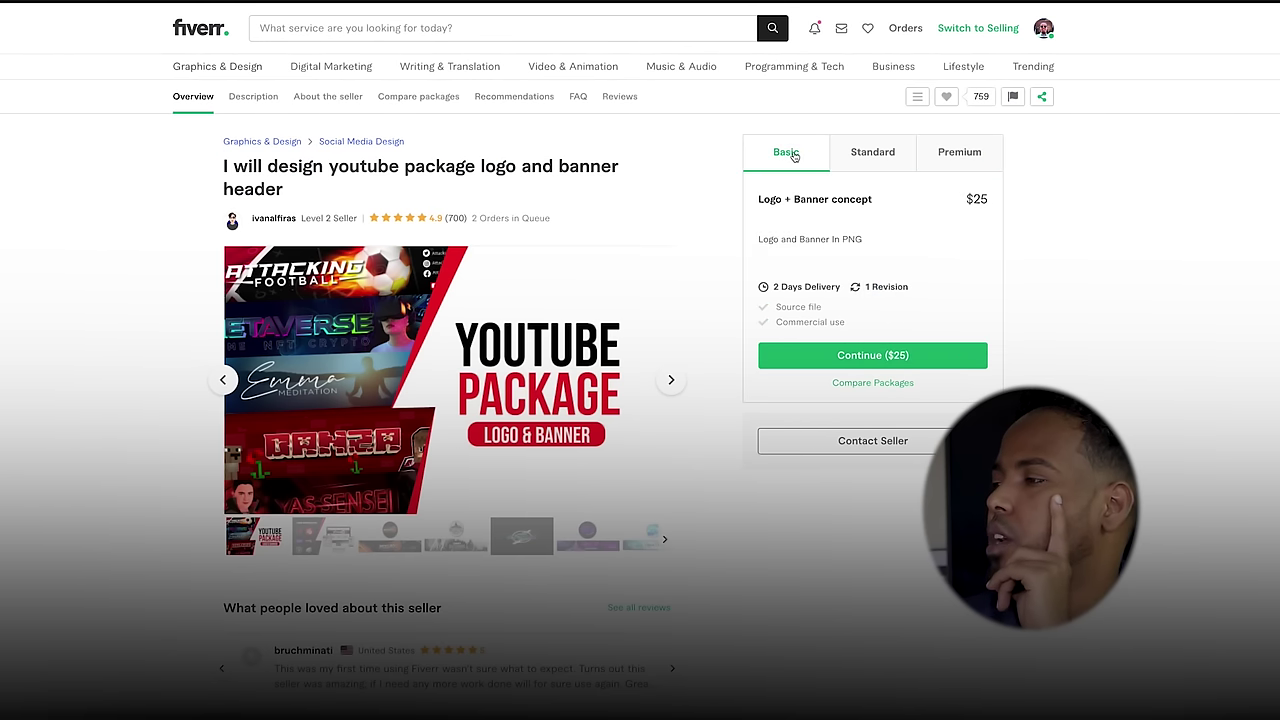
left_click_drag(763, 200, 872, 200)
right_click(858, 200)
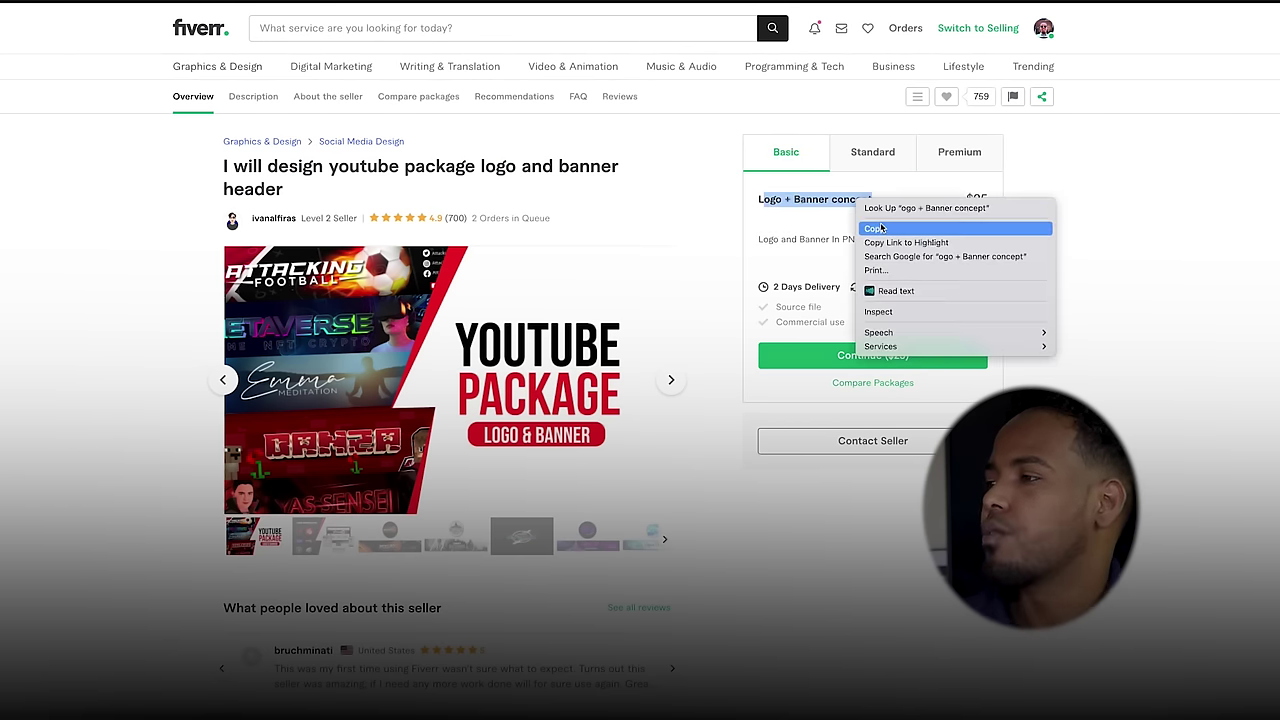
left_click(874, 229)
Step: Name the new gig's Basic package with the copied text "ogo + Banner concept"
key("ctrl+Tab")
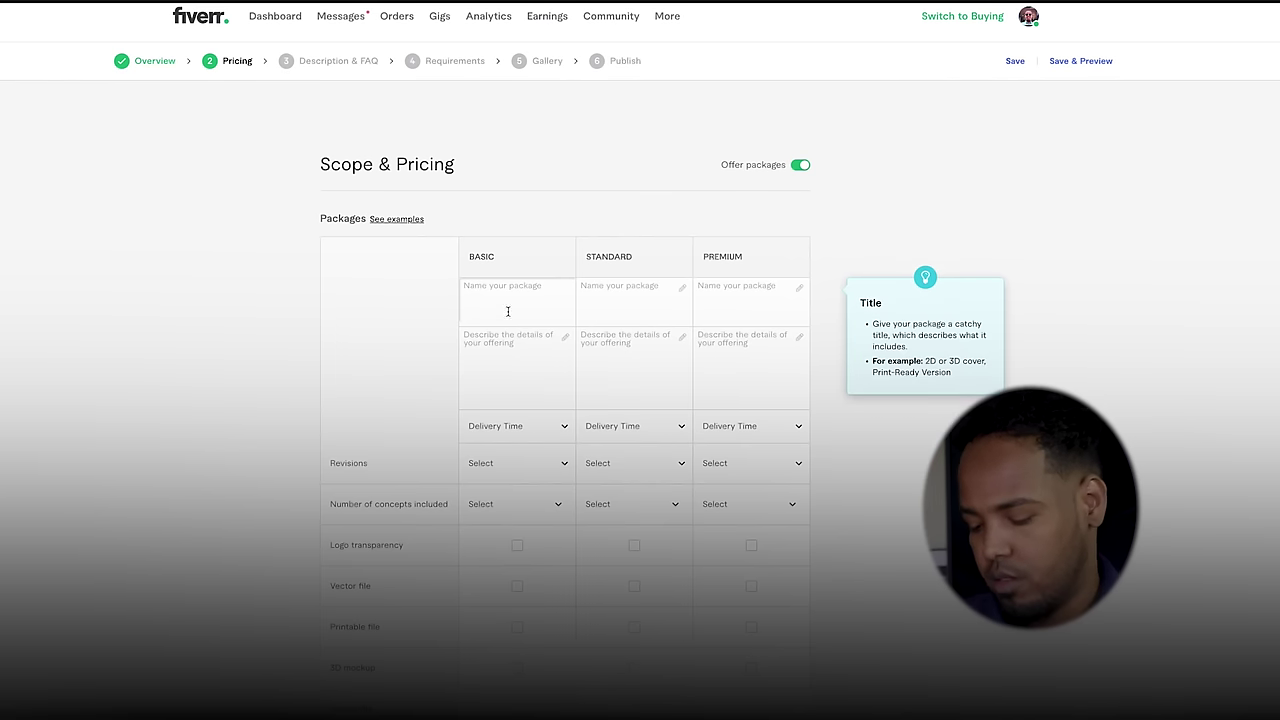
key("ctrl+v")
key("ctrl+shift+Tab")
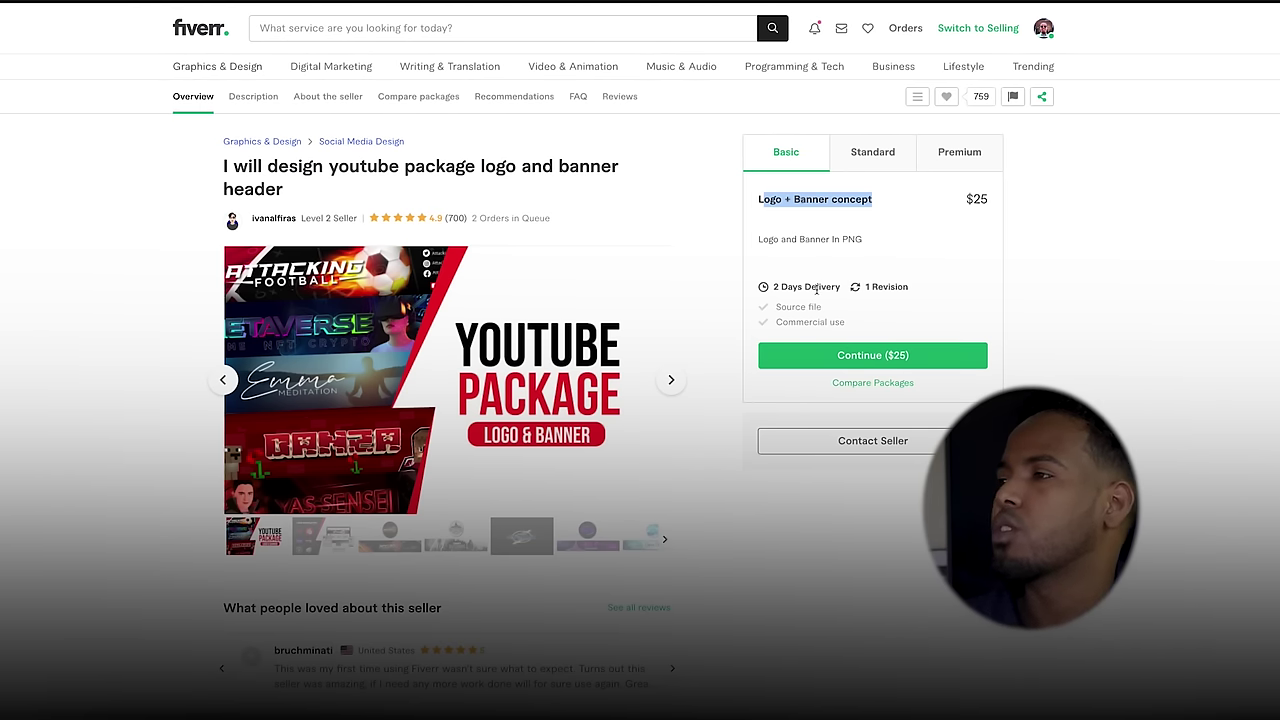
key("ctrl+Tab")
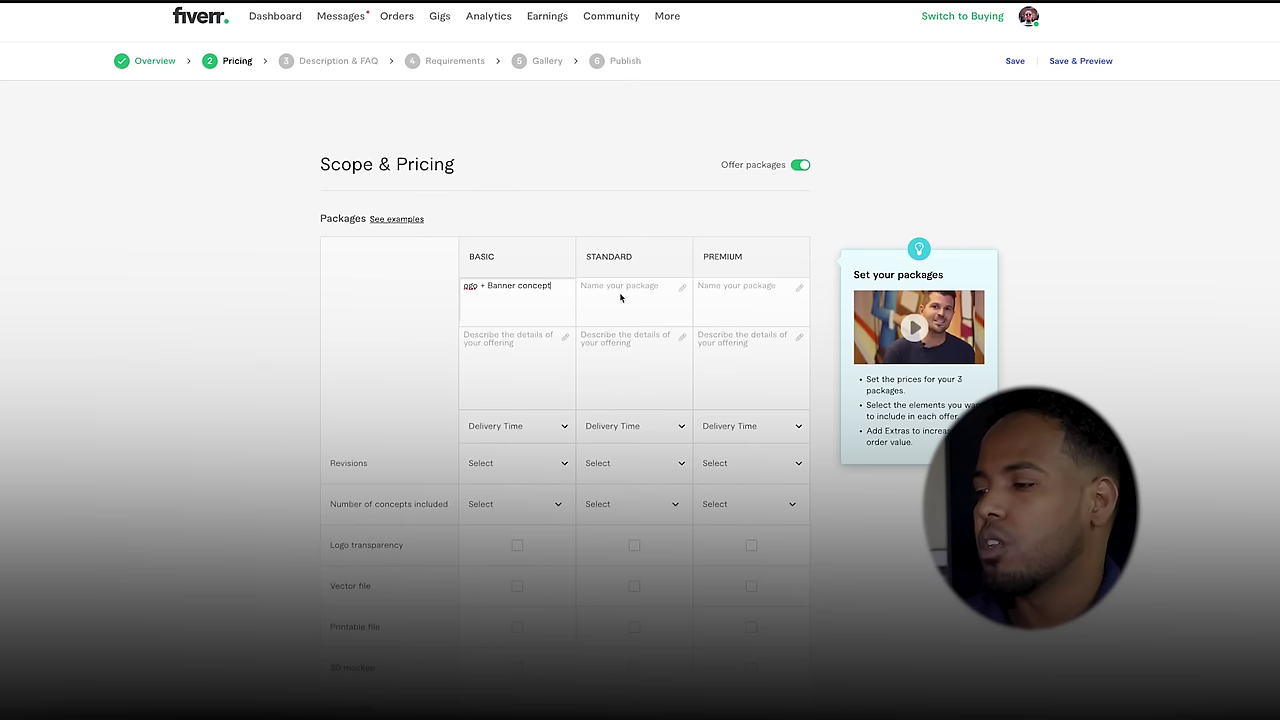
Step: Set the new gig's Basic package to 2 days delivery with 1 revision
left_click(505, 426)
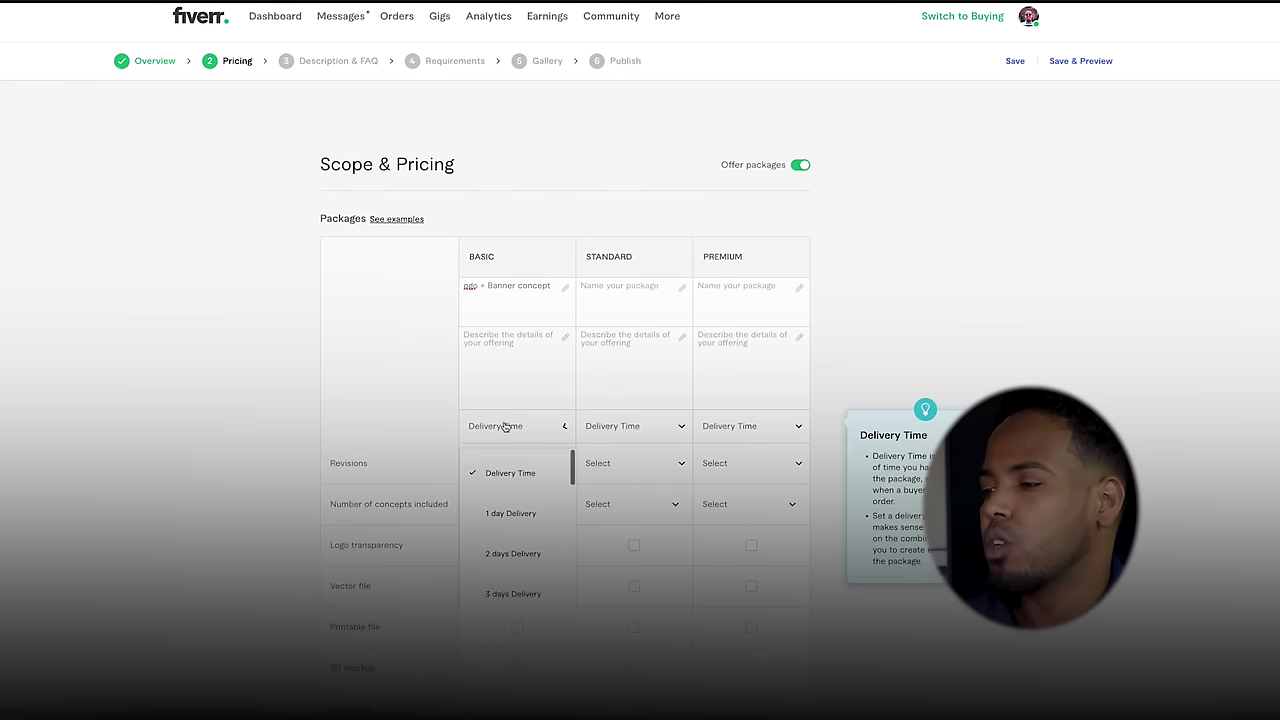
left_click(527, 558)
left_click(522, 468)
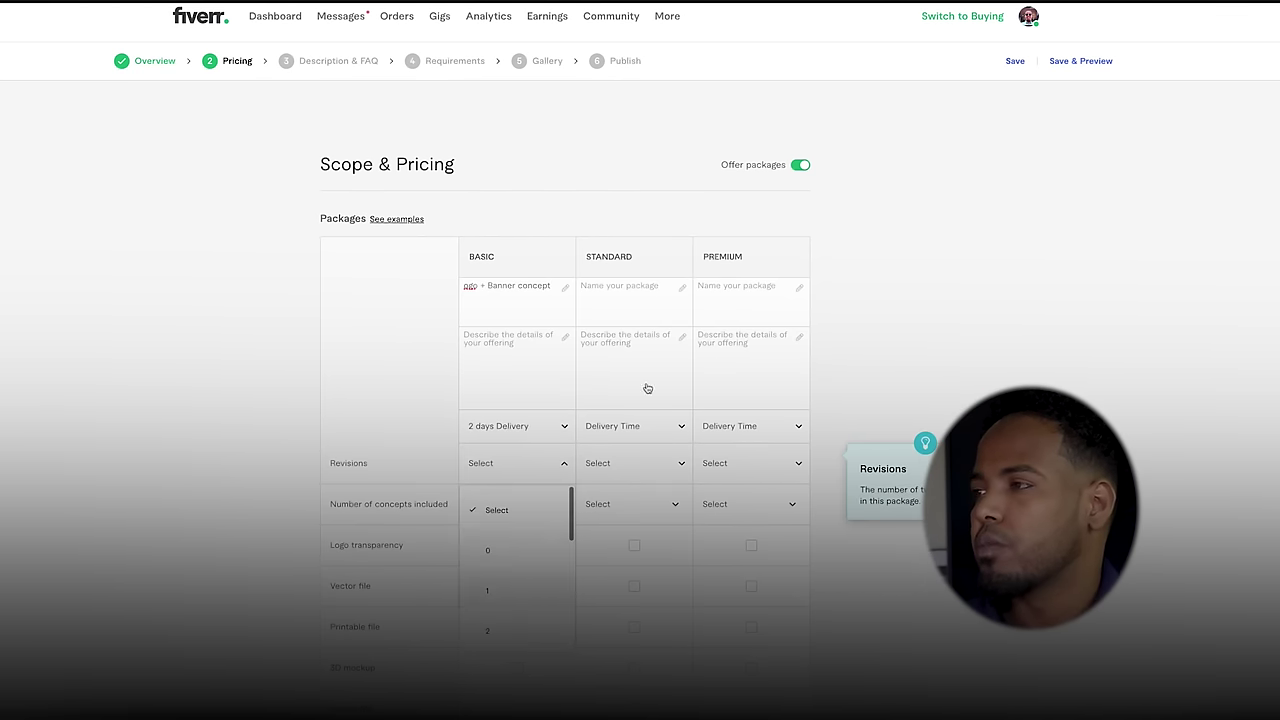
left_click(527, 586)
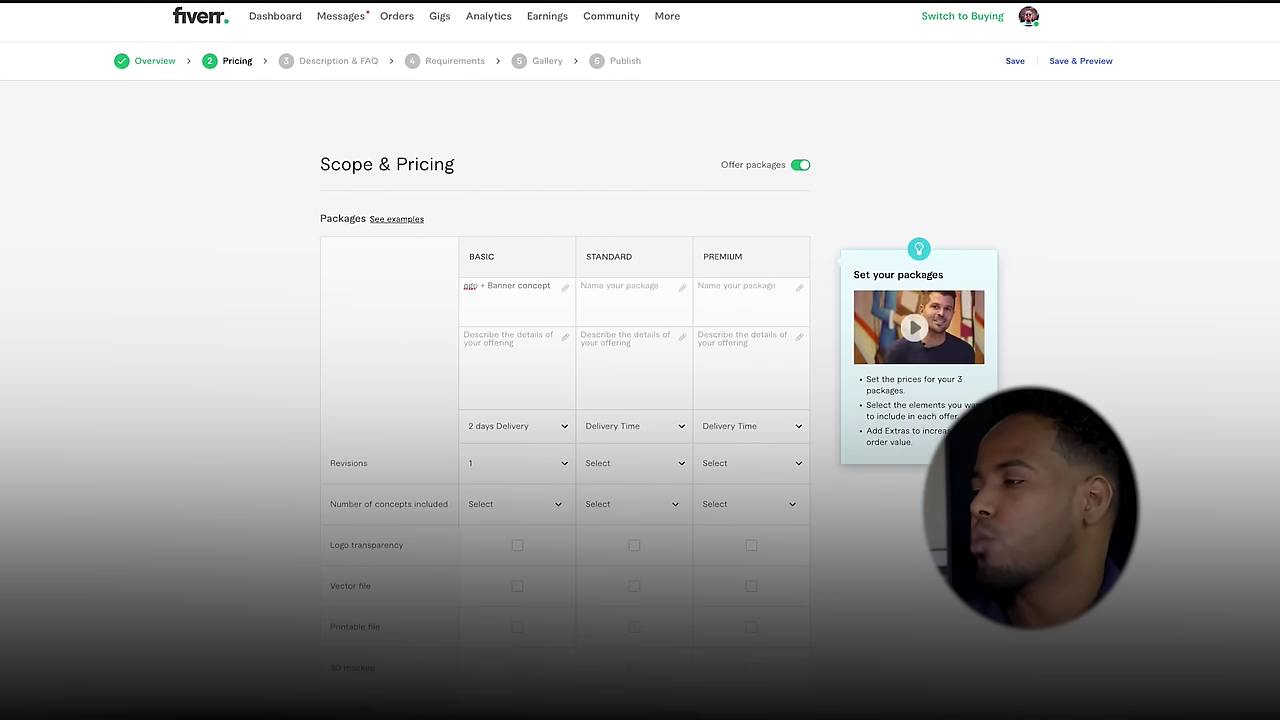
Step: Name the new gig's Standard package "2 Concept logo + 1 Banner", copied from the existing gig's Standard package title
key("ctrl+Tab")
left_click_drag(893, 321, 909, 203)
left_click(871, 156)
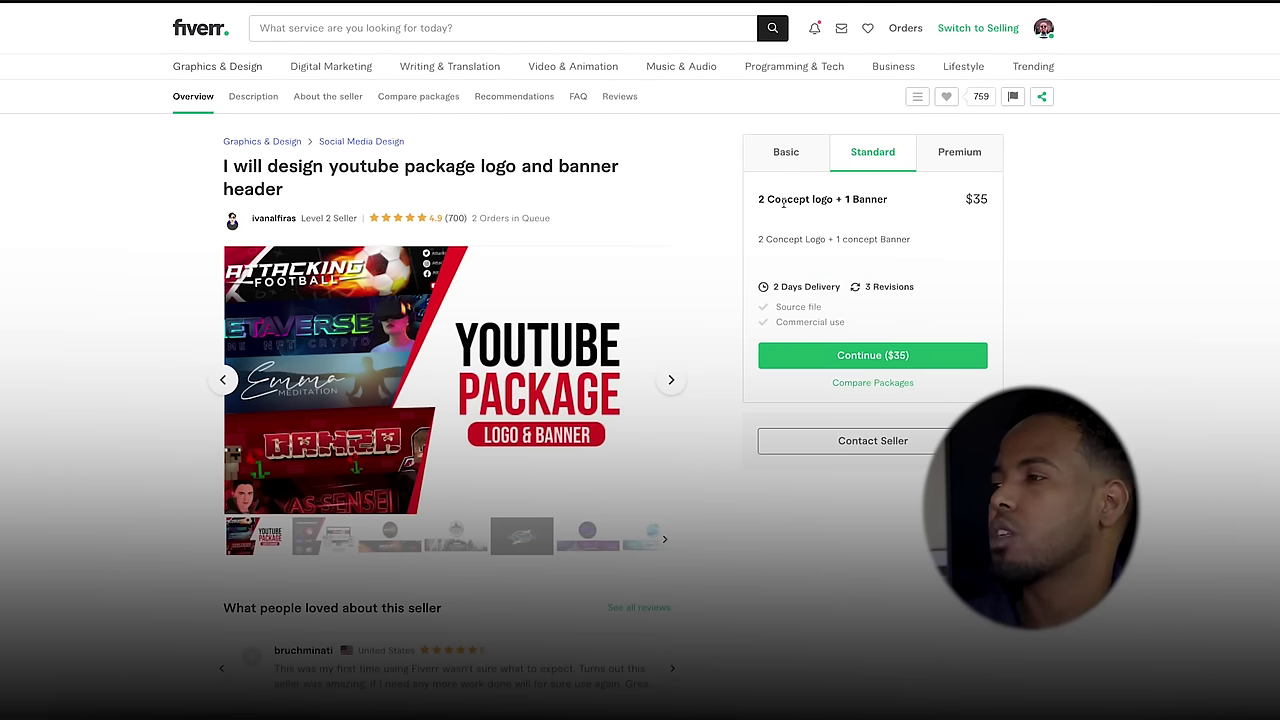
key("ctrl+Tab")
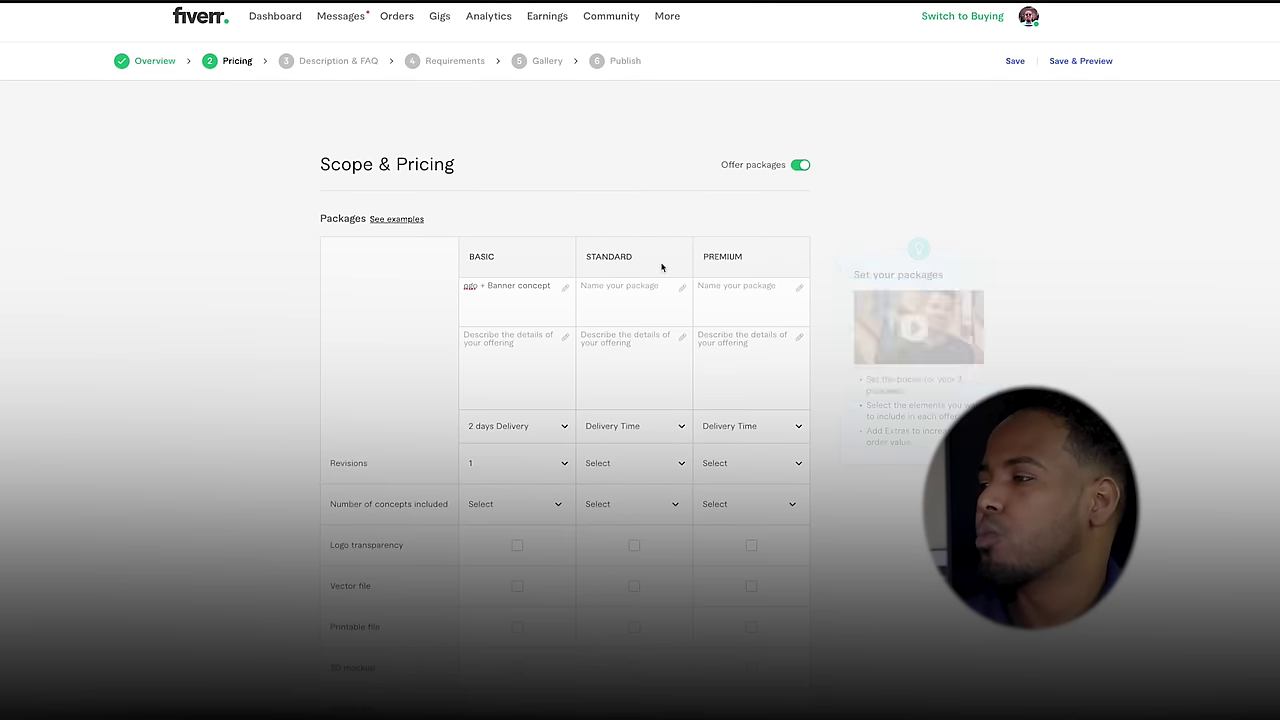
left_click(632, 299)
key("ctrl+shift+Tab")
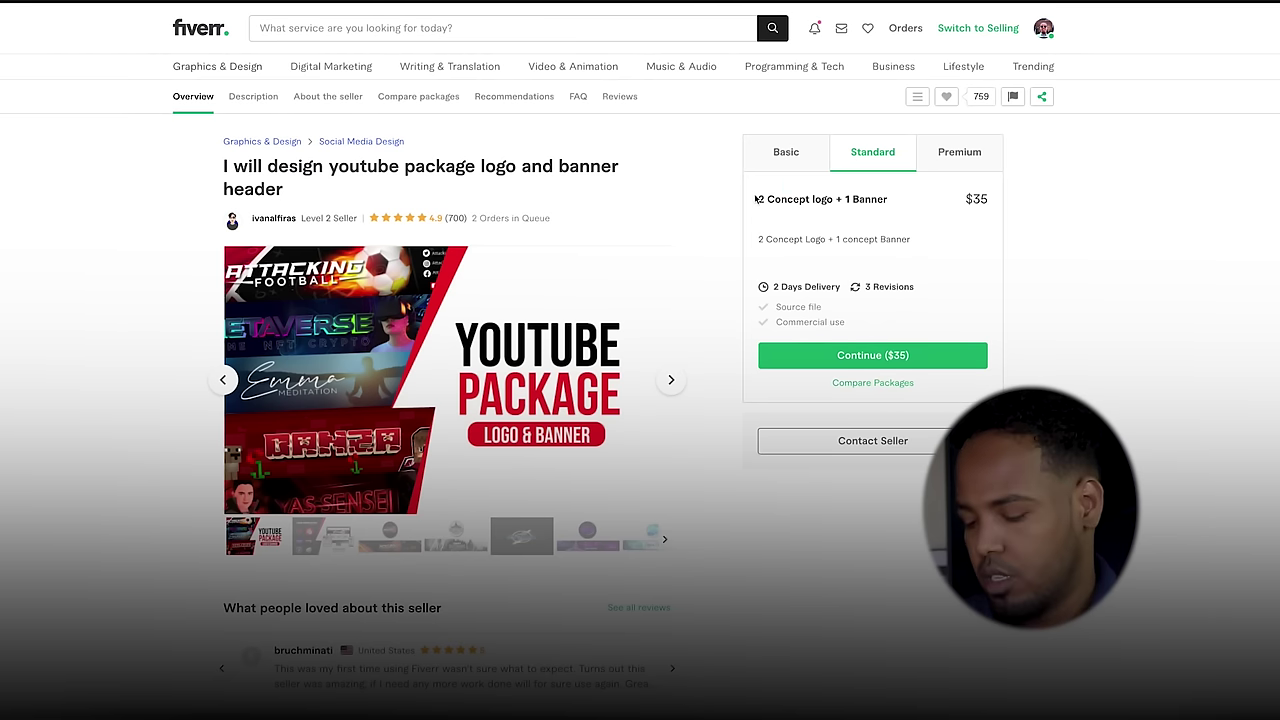
left_click_drag(760, 199, 892, 205)
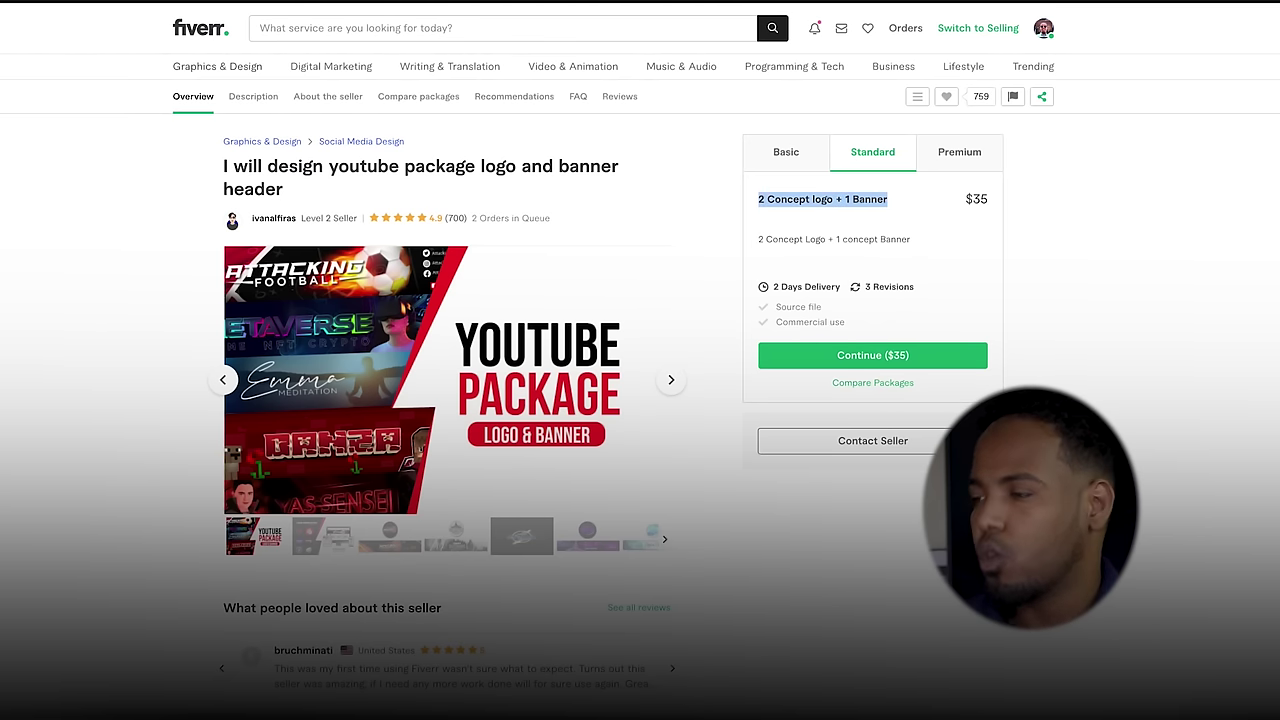
key("ctrl+Tab")
left_click(649, 300)
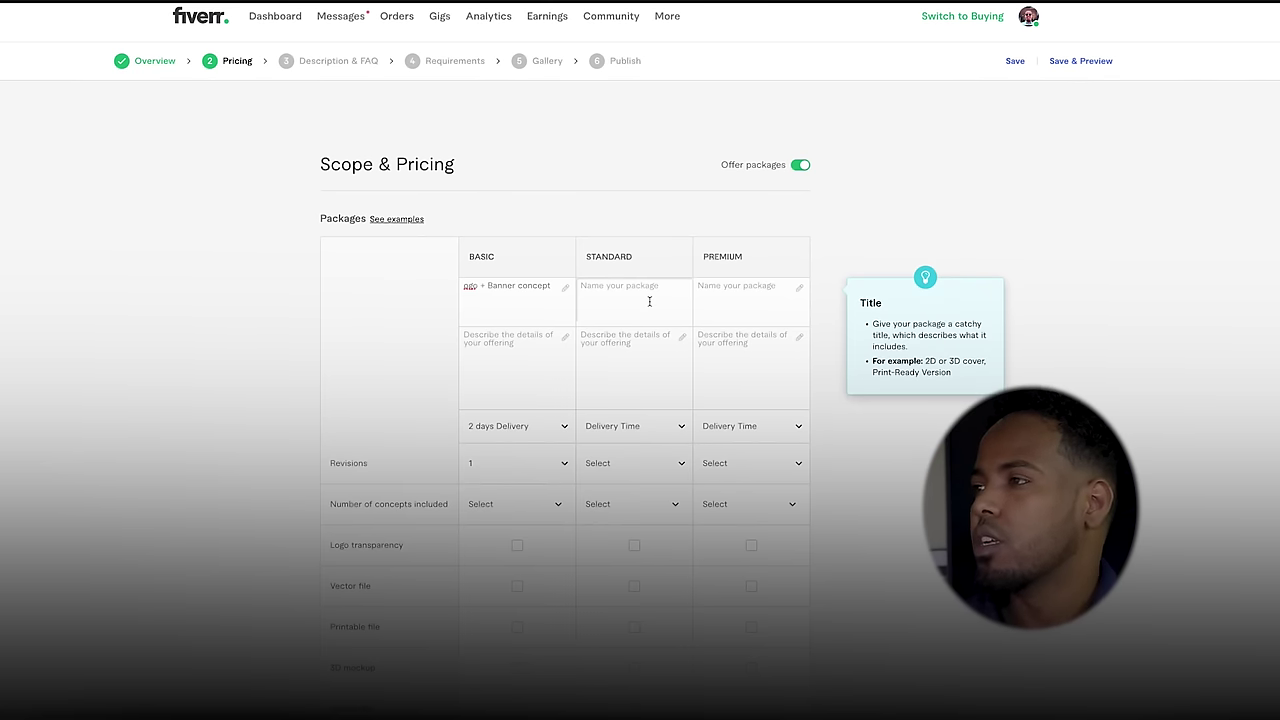
key("ctrl+v")
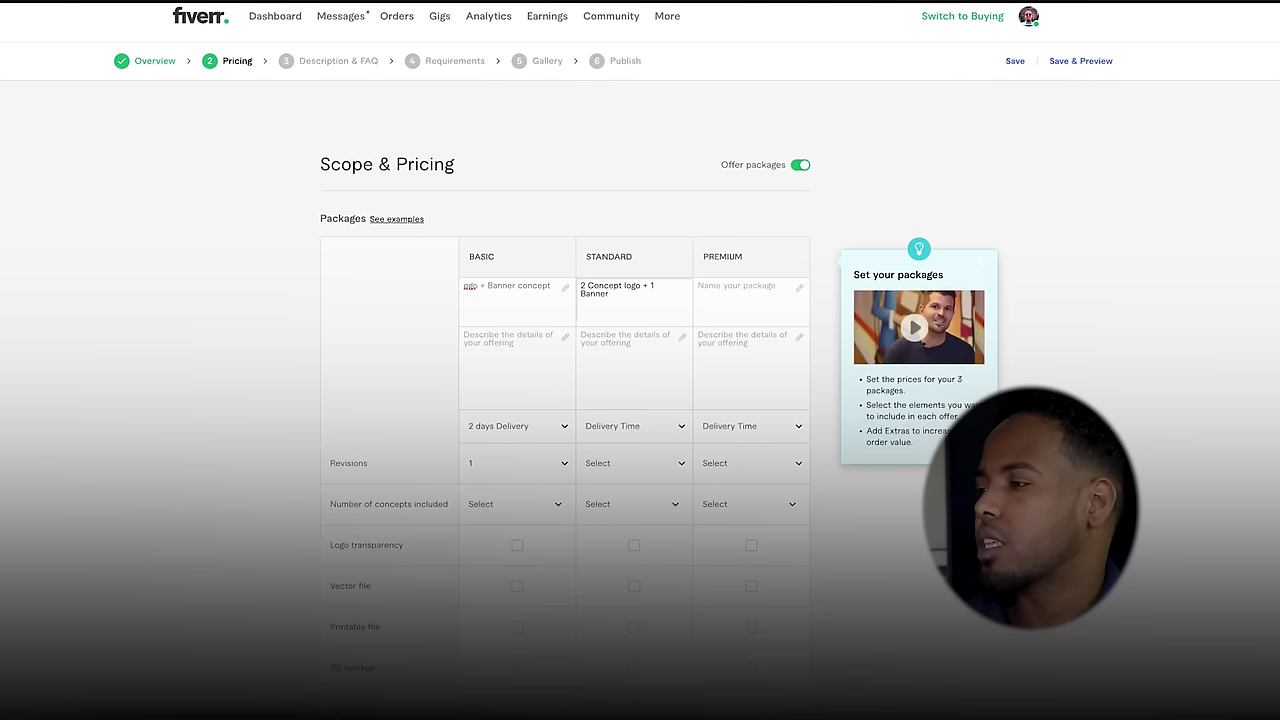
Step: Check the existing gig's Standard terms and set the new Standard package to 2 days delivery with 3 revisions
key("ctrl+Tab")
left_click(860, 265)
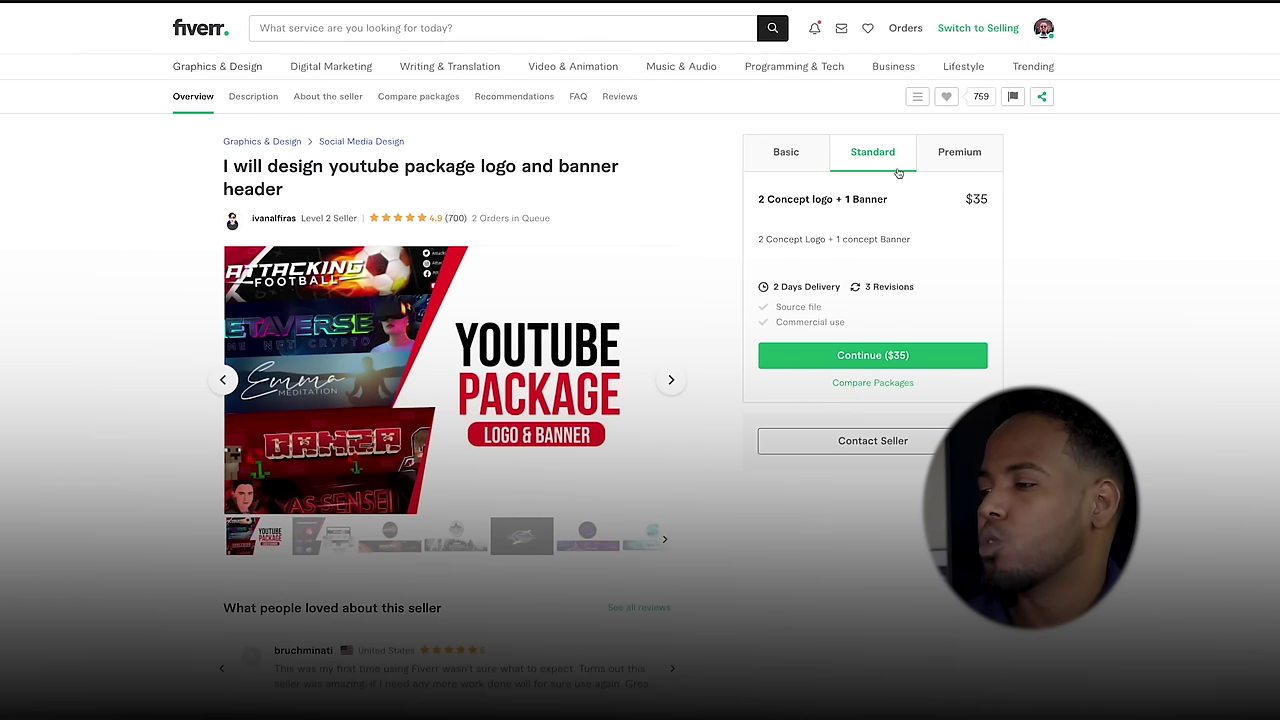
key("ctrl+Tab")
left_click(617, 424)
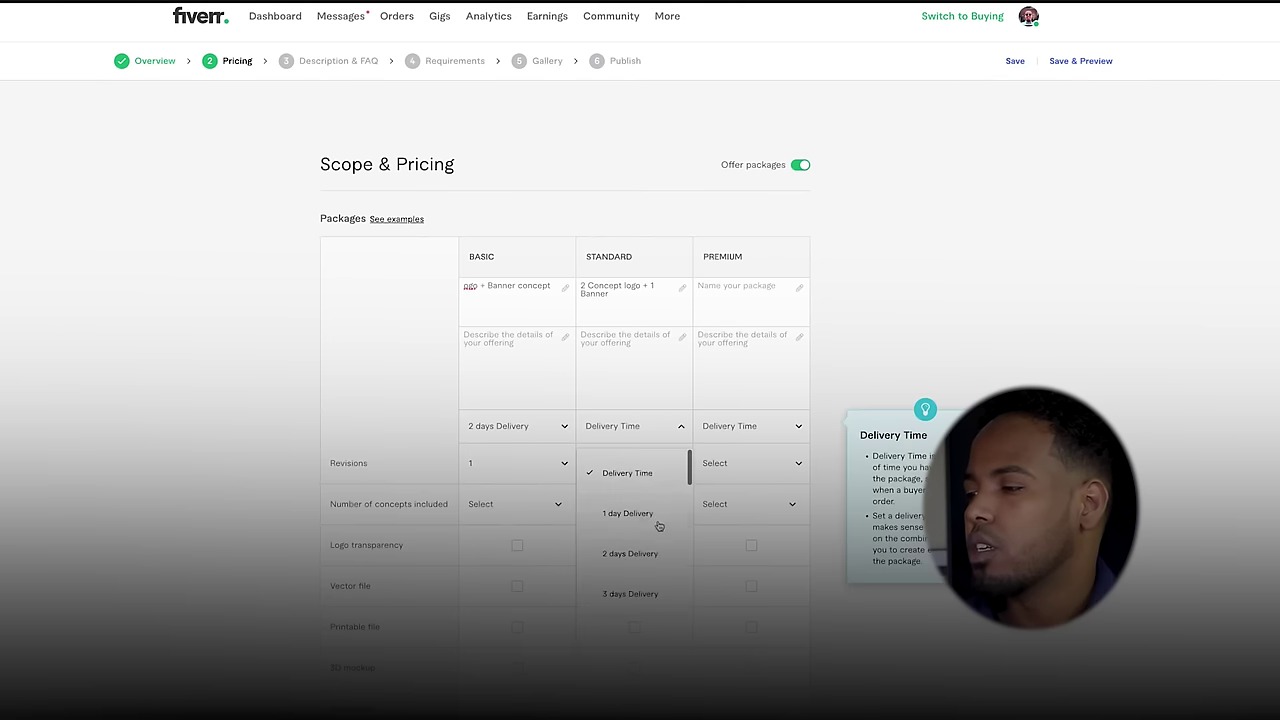
left_click(653, 557)
left_click(654, 478)
scroll(621, 628, "down", 1)
left_click(621, 628)
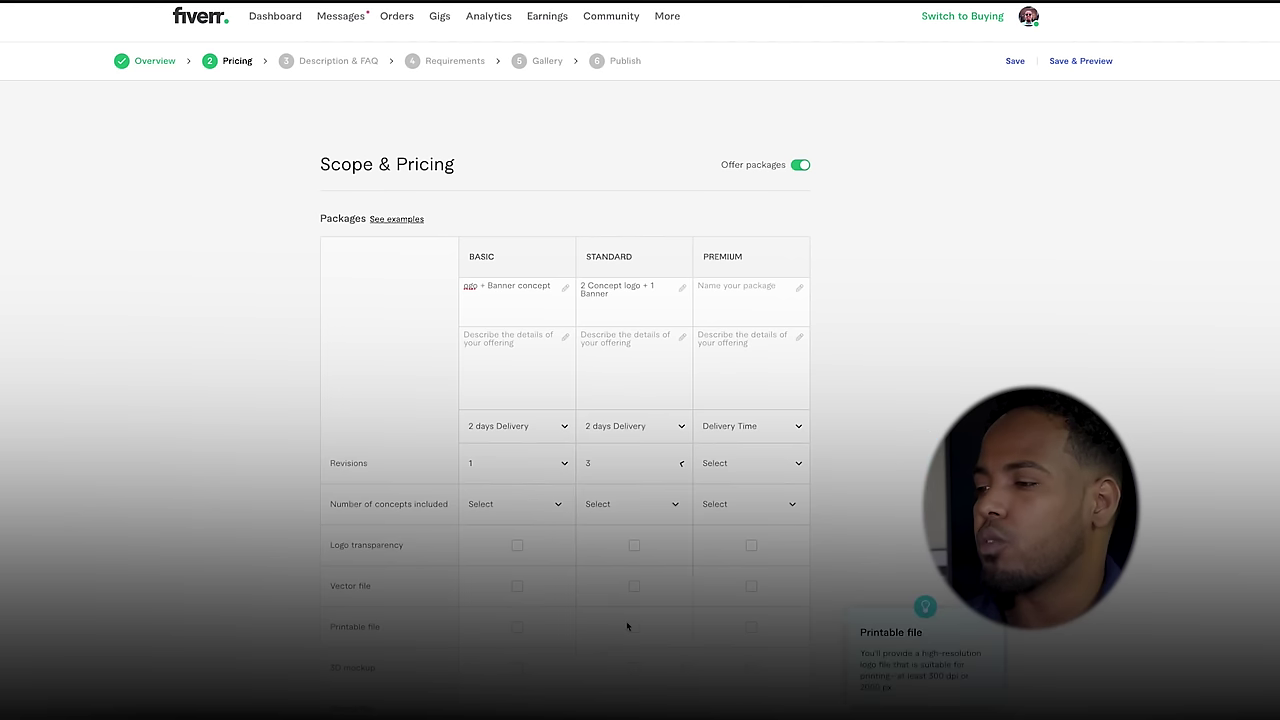
scroll(704, 601, "up", 1)
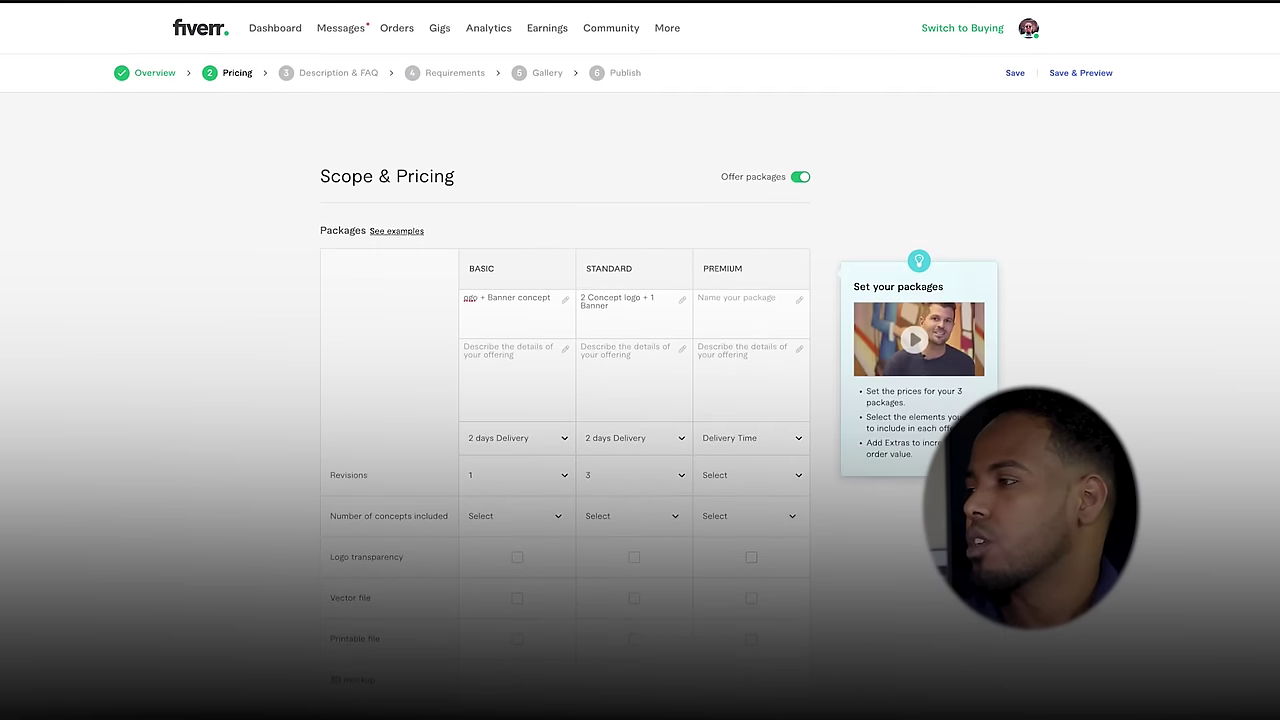
Step: Name the new gig's Premium package "3 Concept logo + 2 Banner", copied from the existing gig's Premium package title
key("ctrl+Tab")
left_click(962, 164)
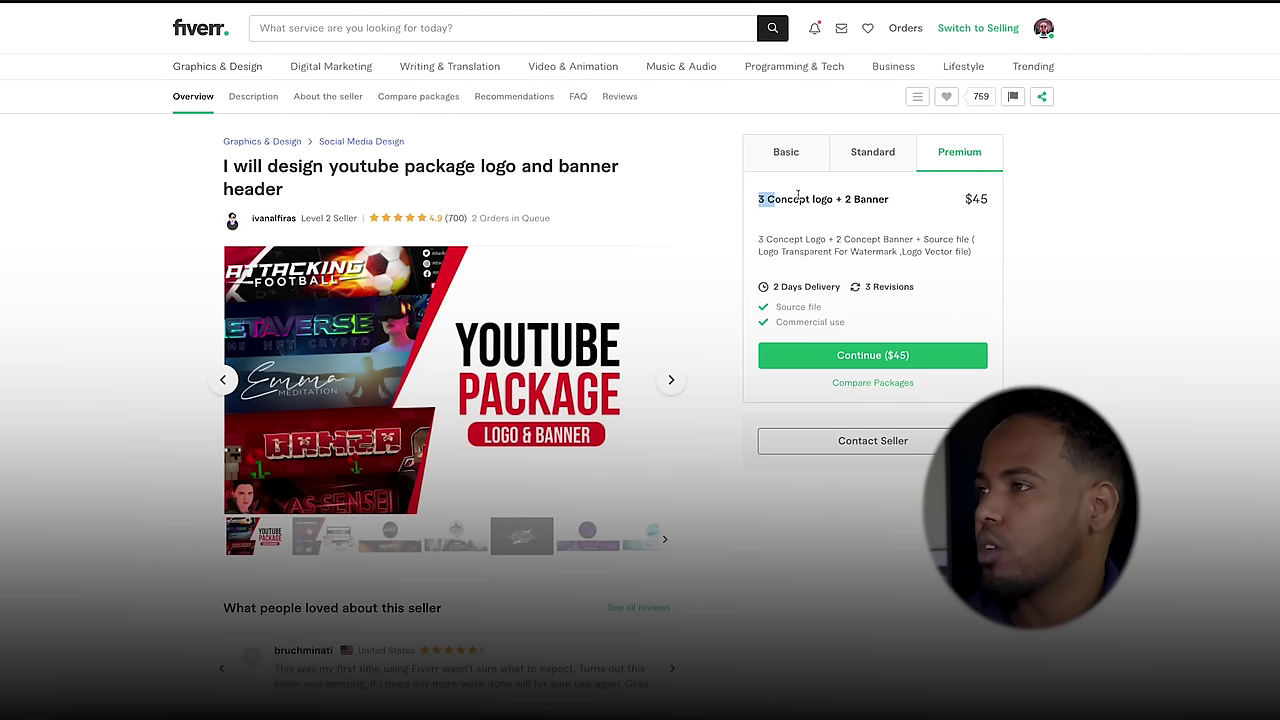
left_click_drag(770, 199, 897, 198)
key("ctrl+Tab")
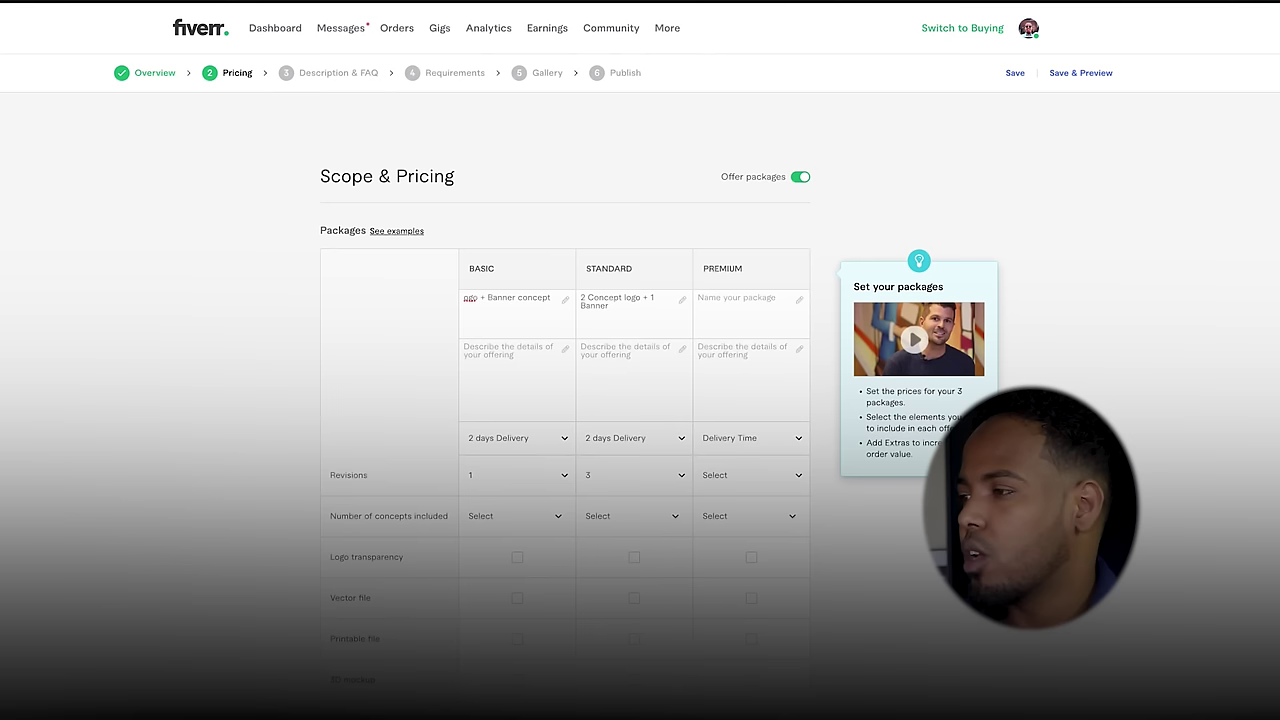
left_click(737, 305)
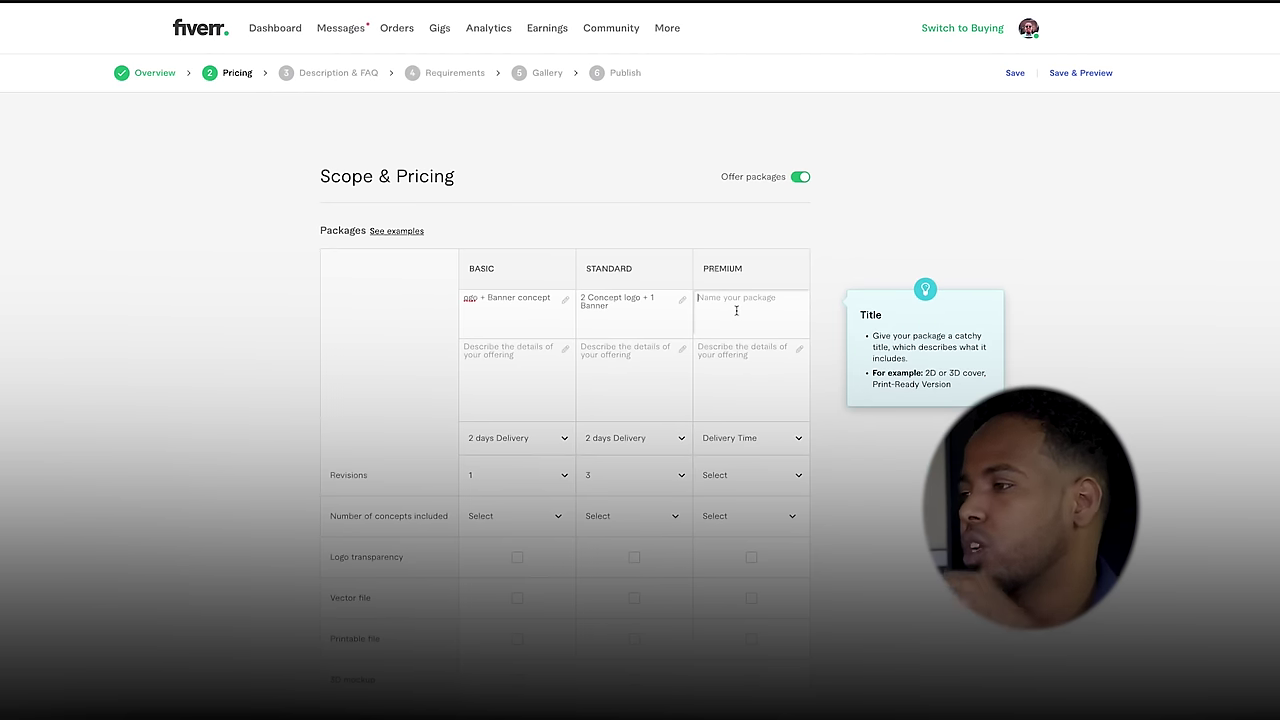
key("ctrl+v")
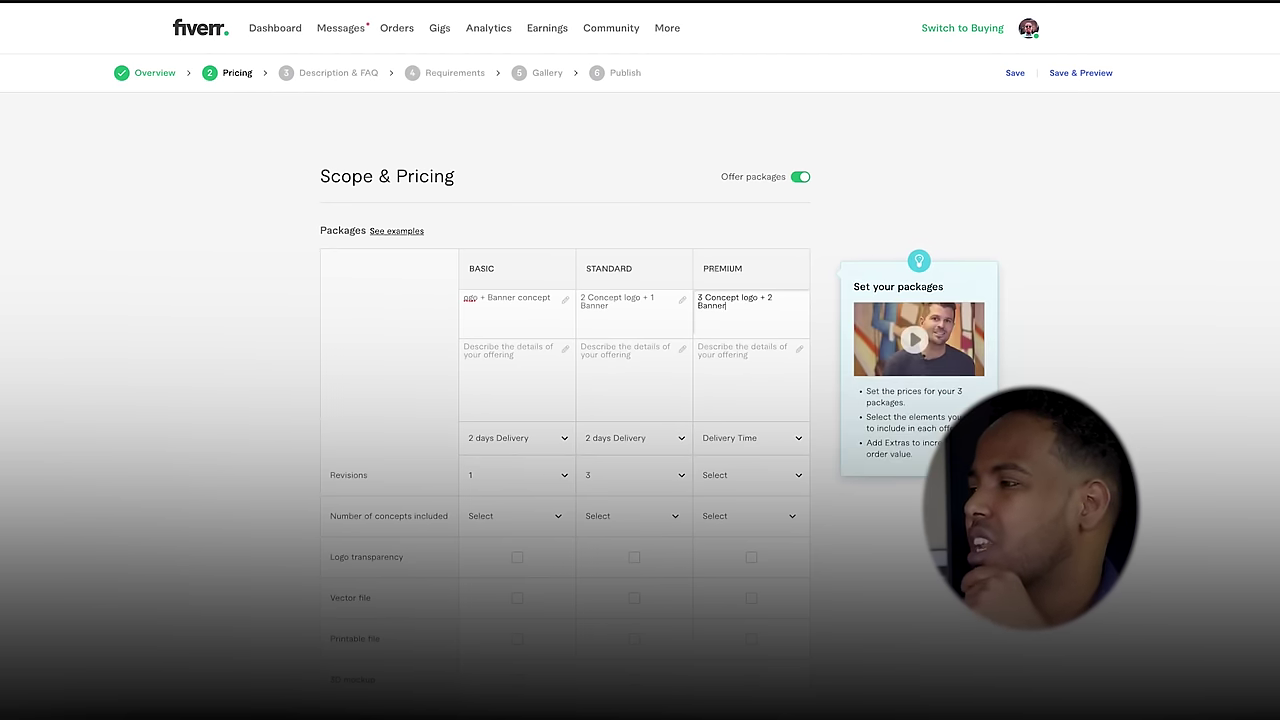
Step: Check the existing gig's Premium terms and set the new Premium package to 2 days delivery with 3 revisions
key("ctrl+shift+Tab")
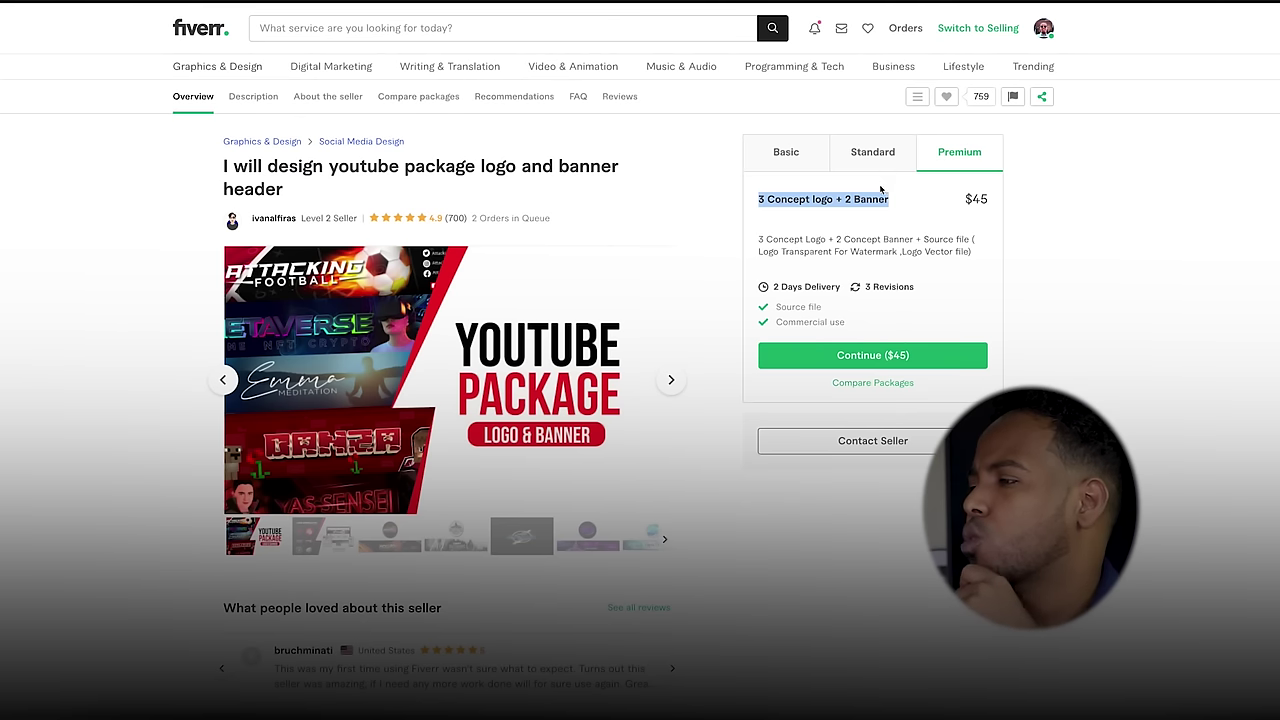
left_click(886, 271)
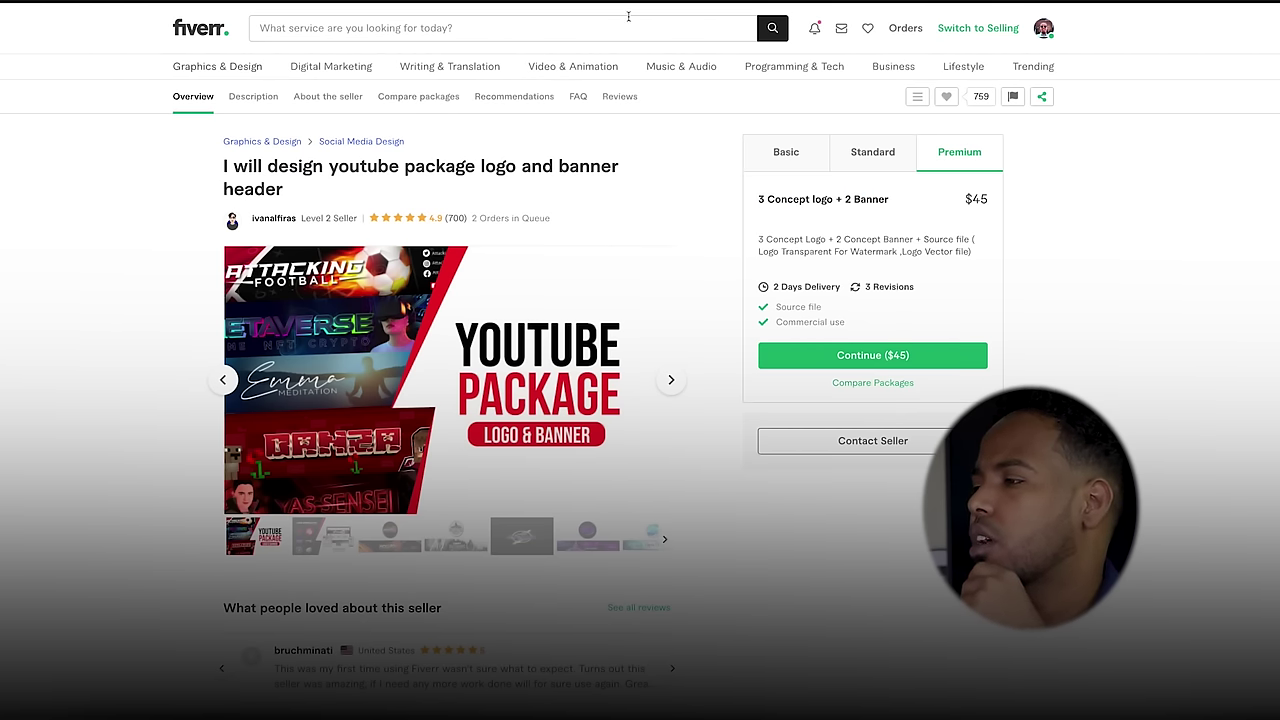
key("ctrl+Tab")
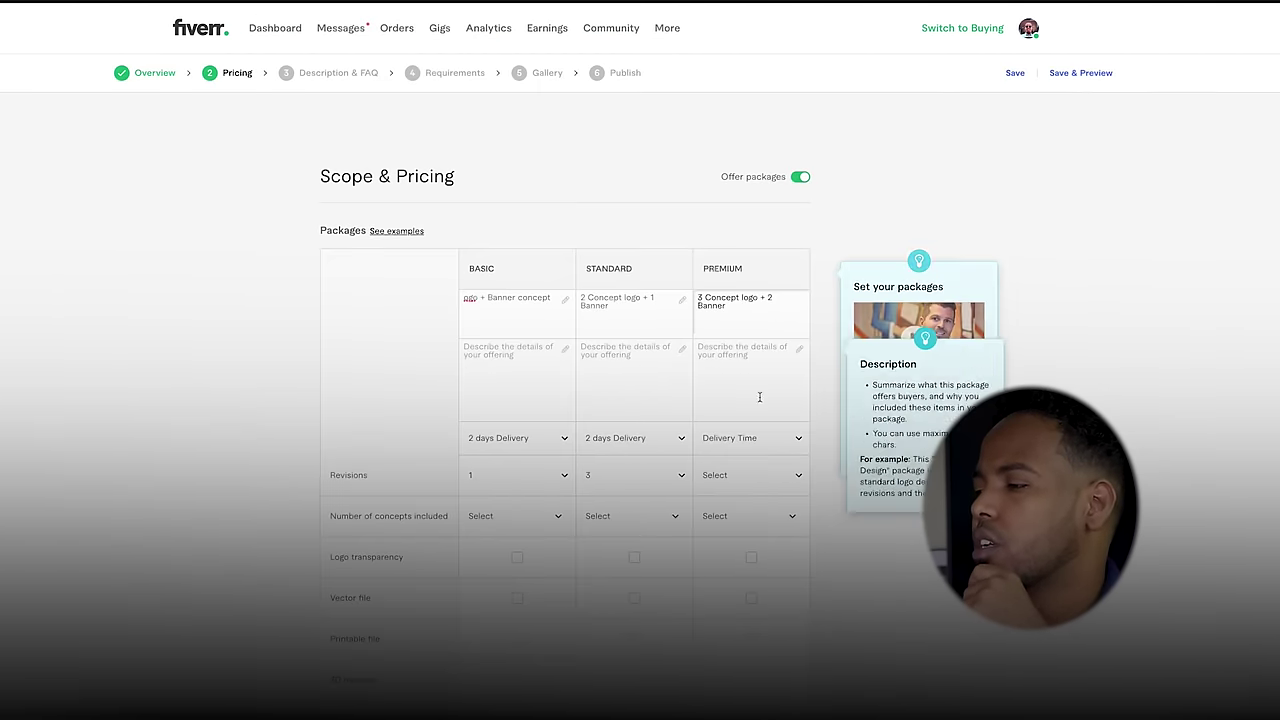
left_click(743, 439)
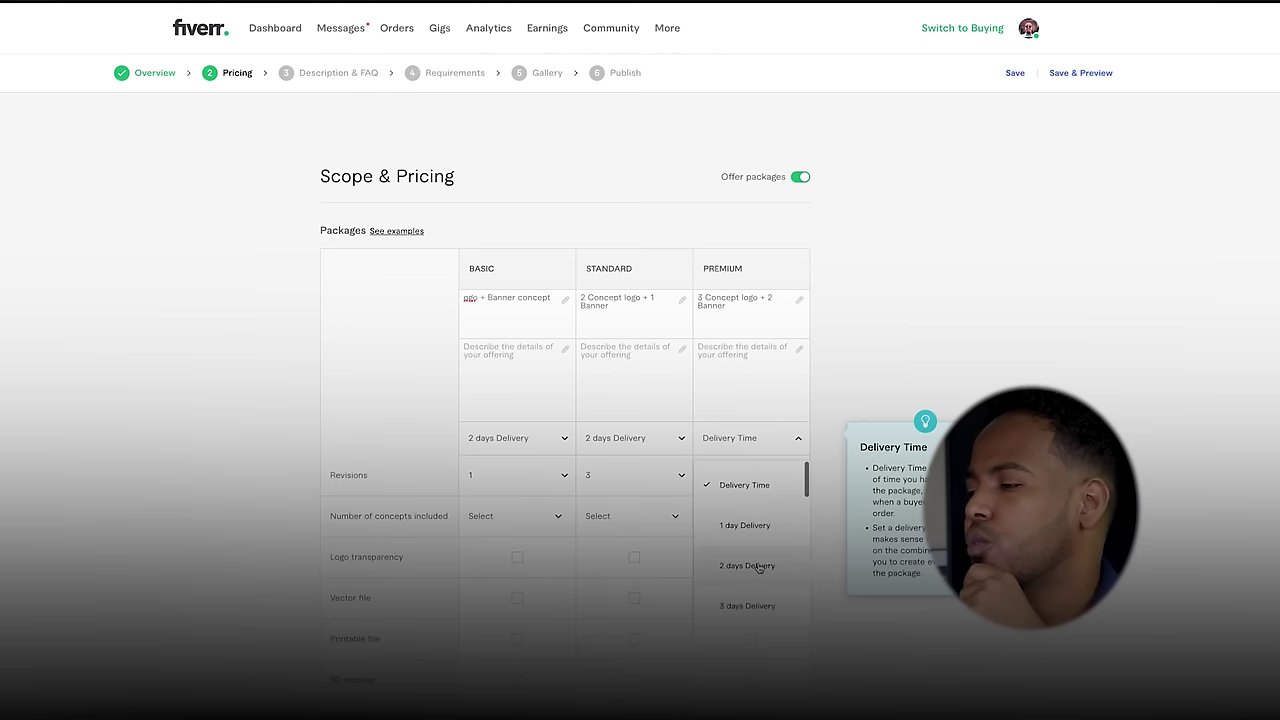
left_click(760, 567)
left_click(770, 478)
scroll(767, 622, "down", 1)
left_click(766, 556)
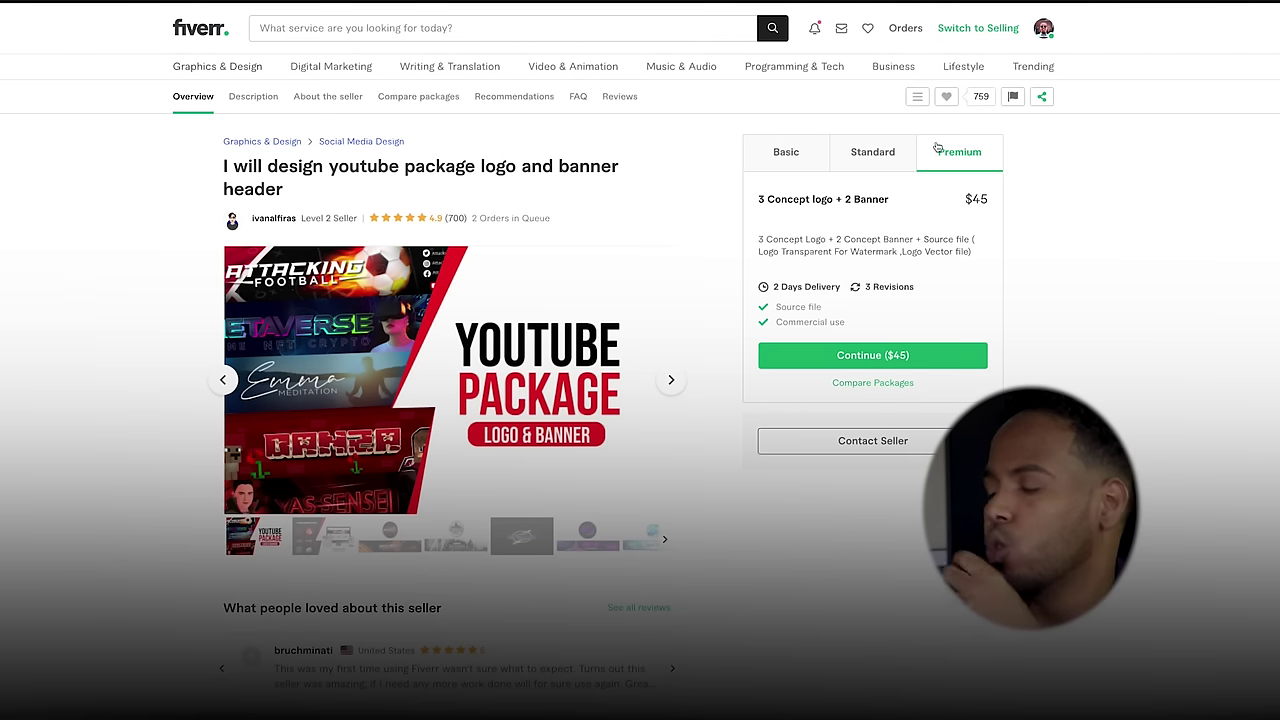
Step: Compare the contents and prices of the Basic, Standard and Premium packages in the existing YouTube logo and banner gig
left_click(880, 158)
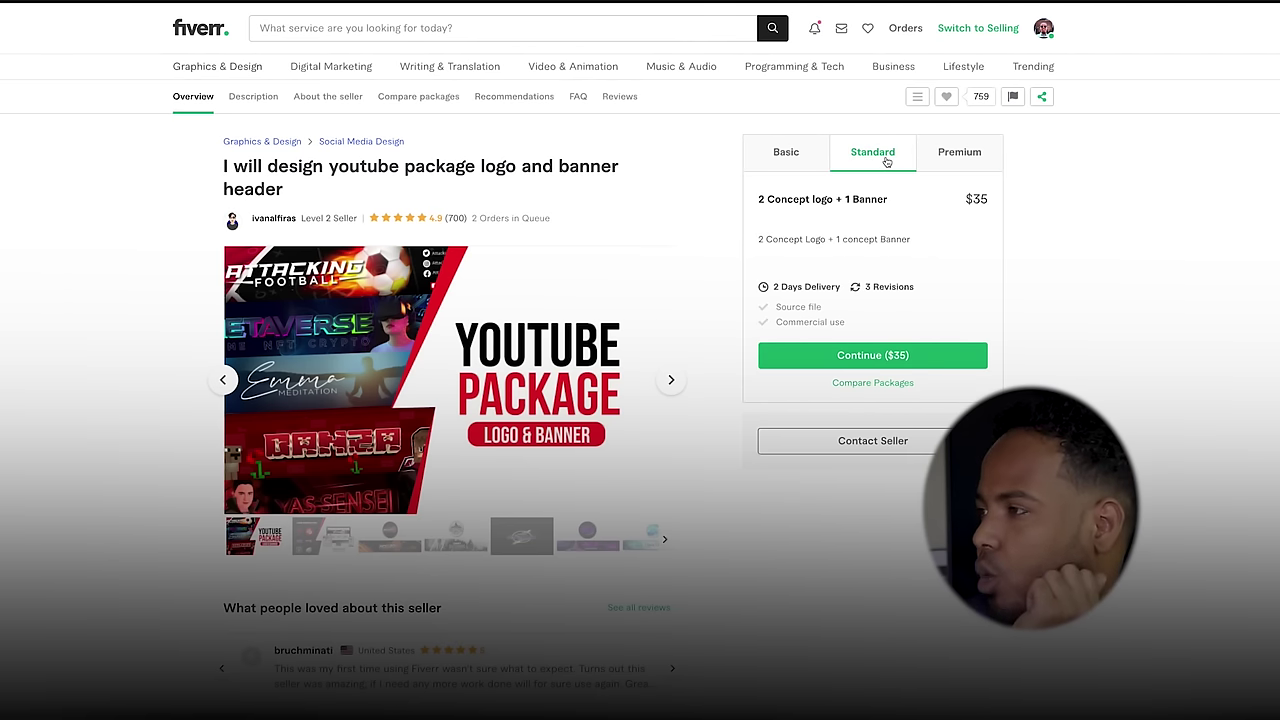
left_click(799, 164)
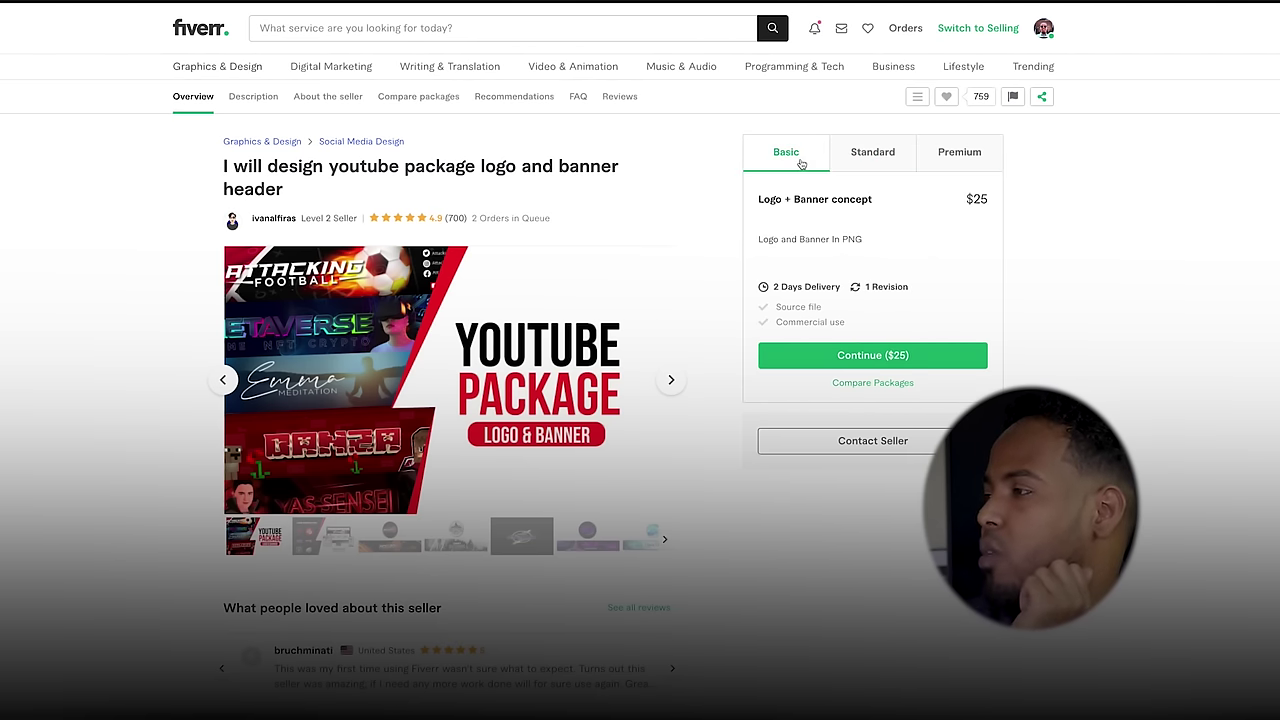
left_click(892, 160)
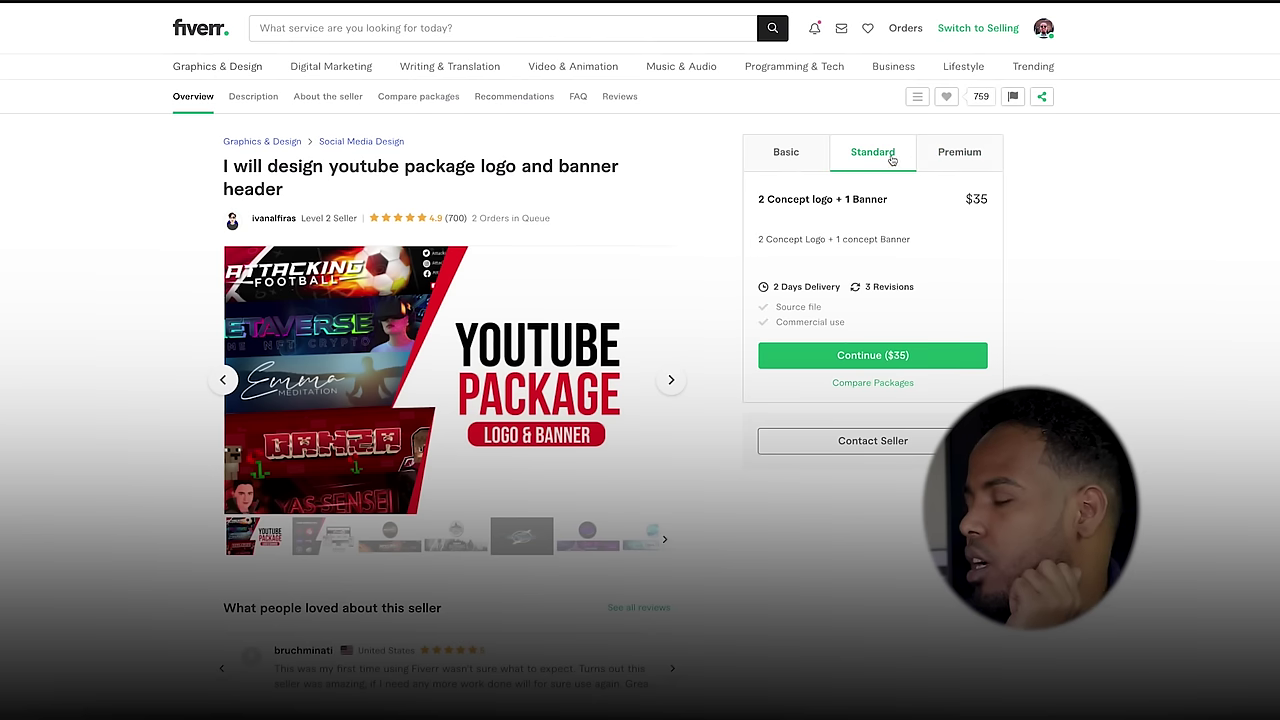
left_click(800, 160)
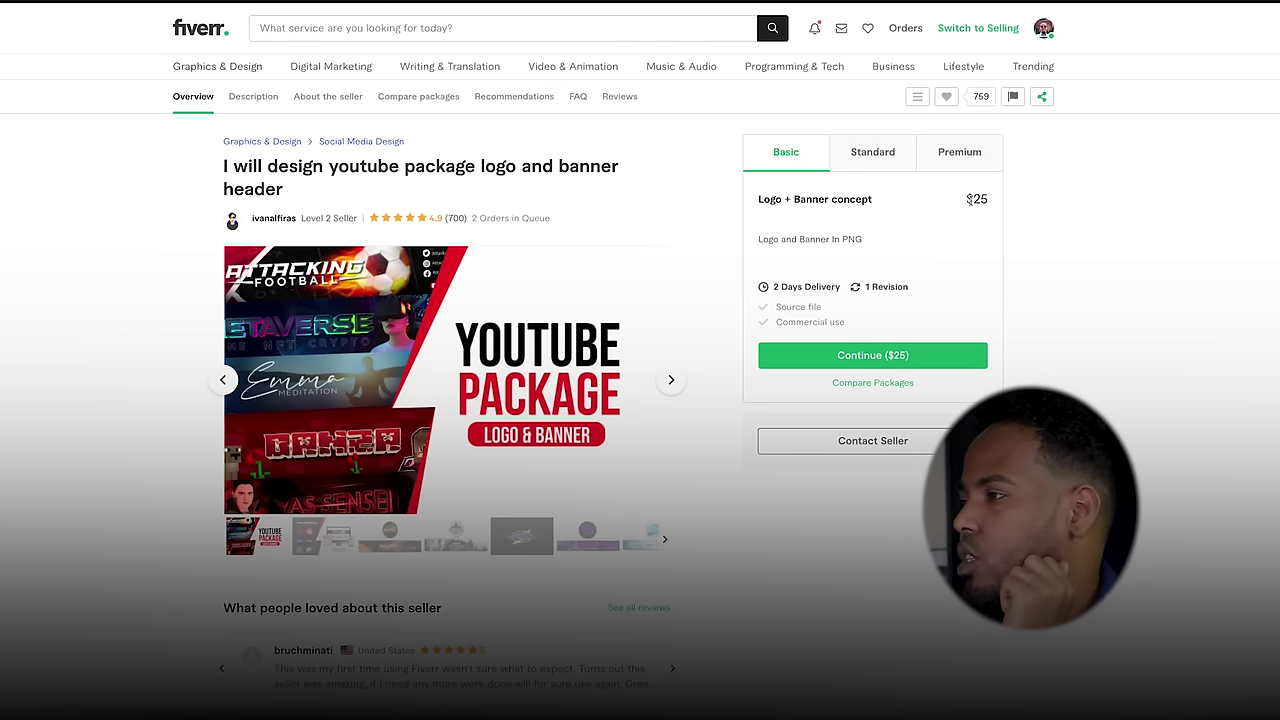
left_click(867, 151)
left_click(955, 152)
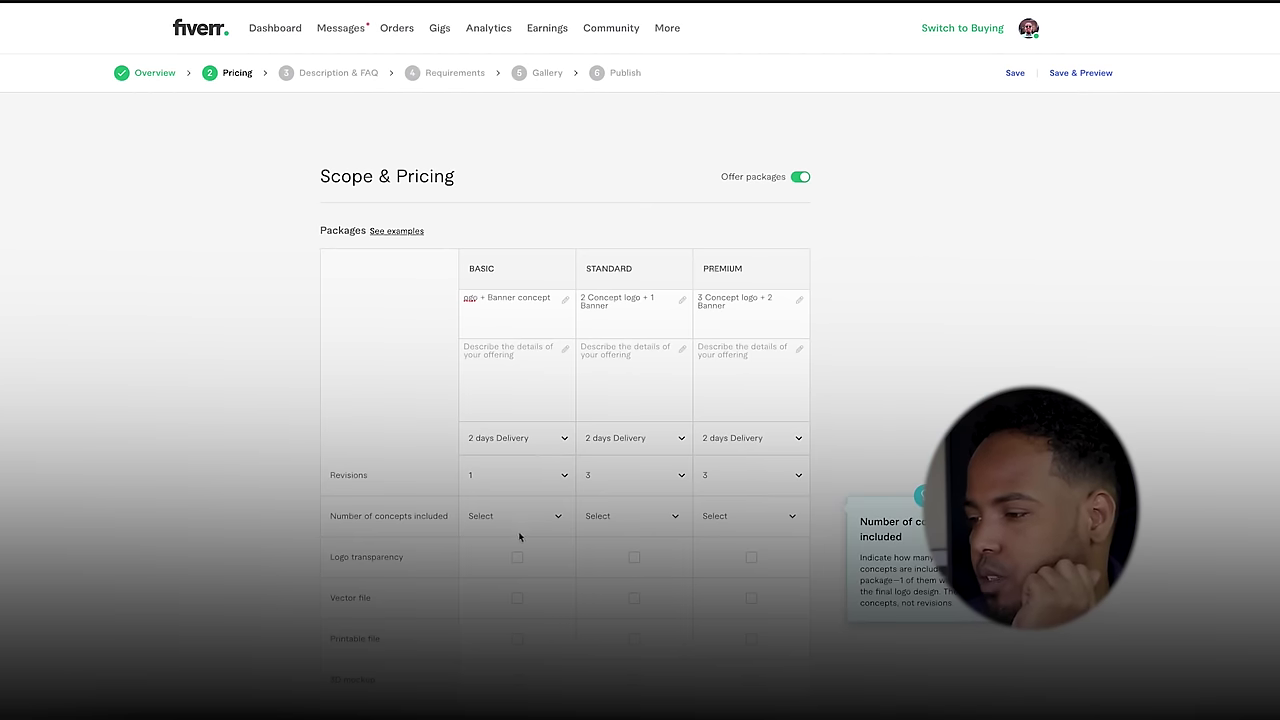
Step: Look through the concept count options for the new Basic package and compare the existing gig's Basic and Standard packages
left_click(520, 520)
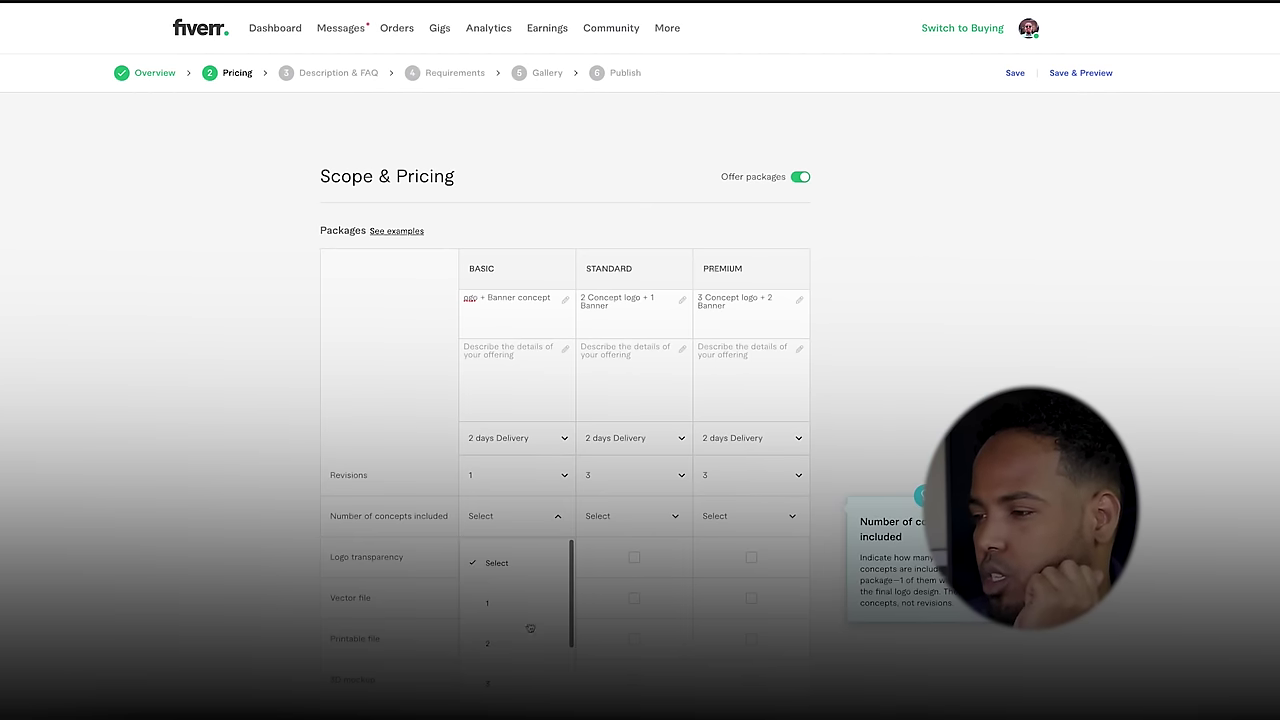
left_click(547, 515)
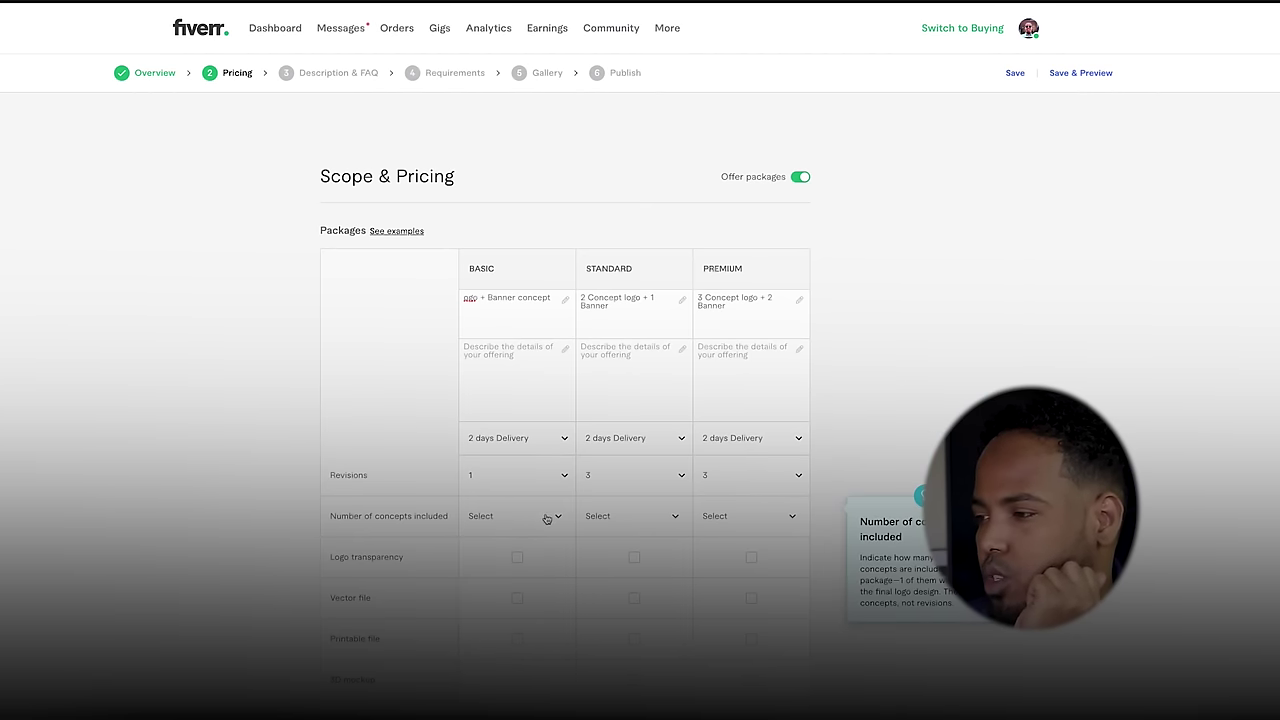
left_click(559, 520)
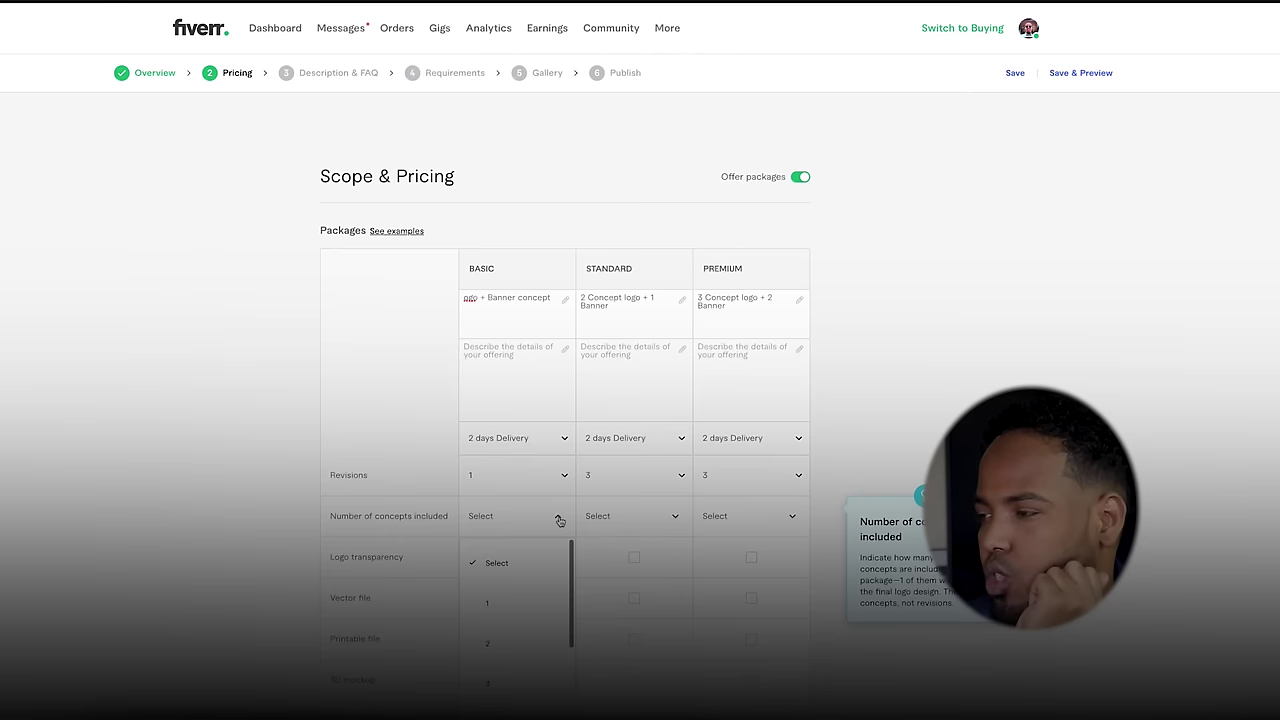
scroll(540, 600, "down", 10)
scroll(744, 575, "up", 2)
scroll(744, 575, "up", 10)
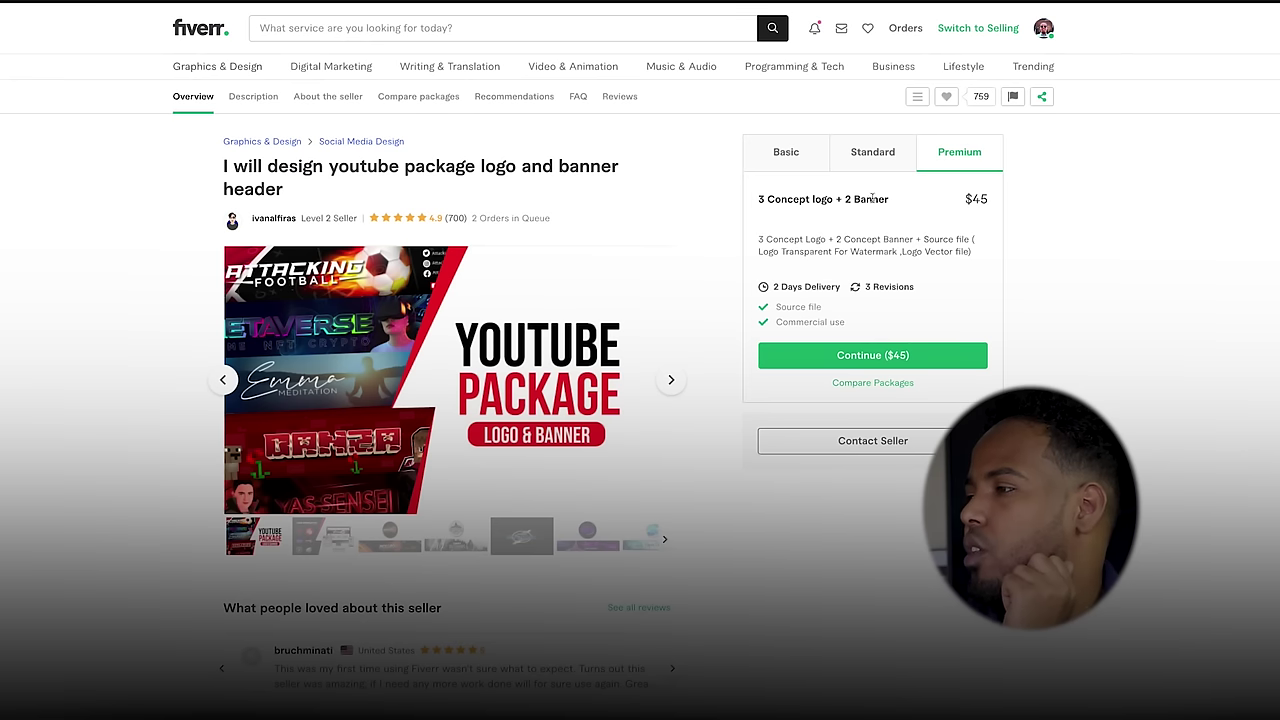
left_click(790, 152)
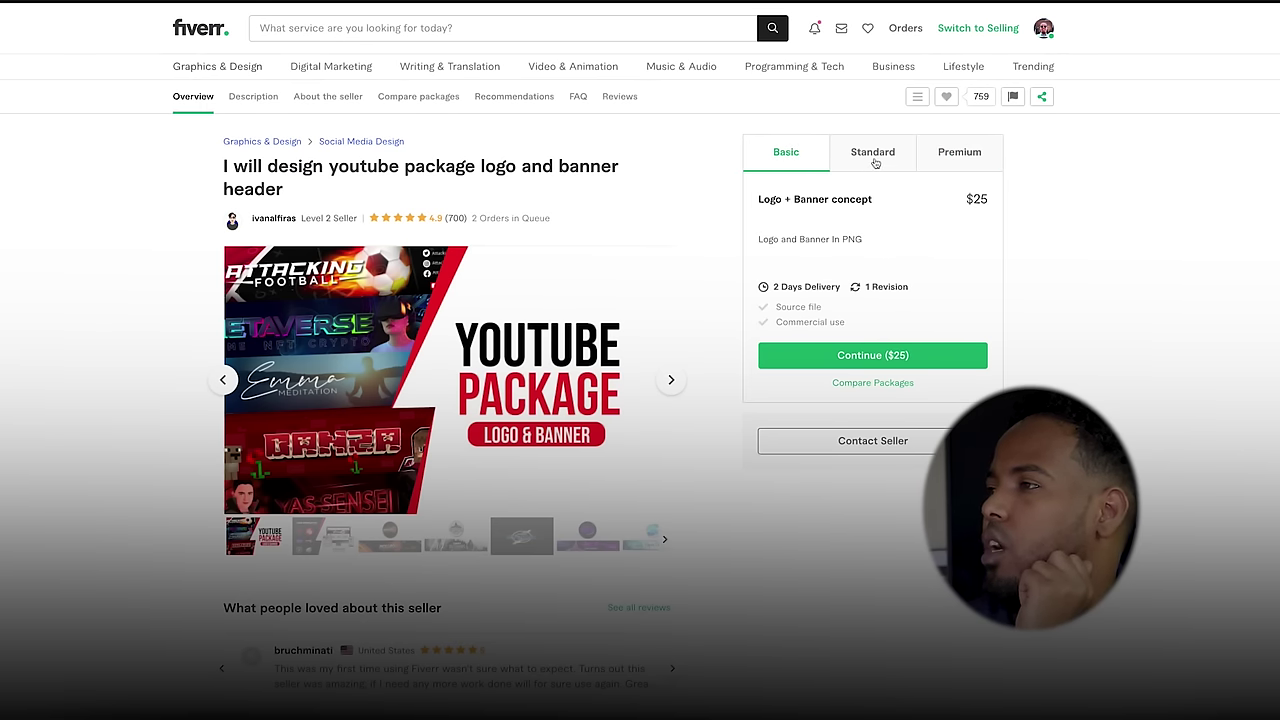
left_click(875, 163)
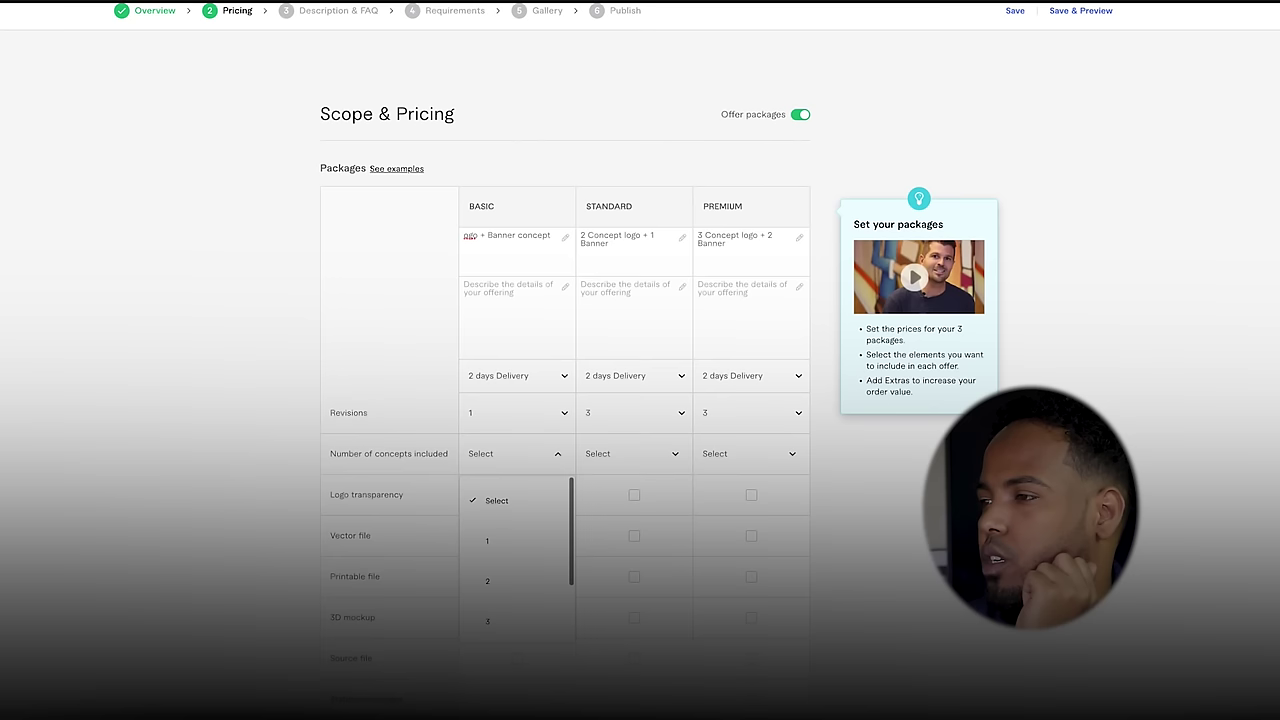
Step: Set the number of concepts included to 1 for Basic, 2 for Standard and 3 for Premium
left_click(513, 462)
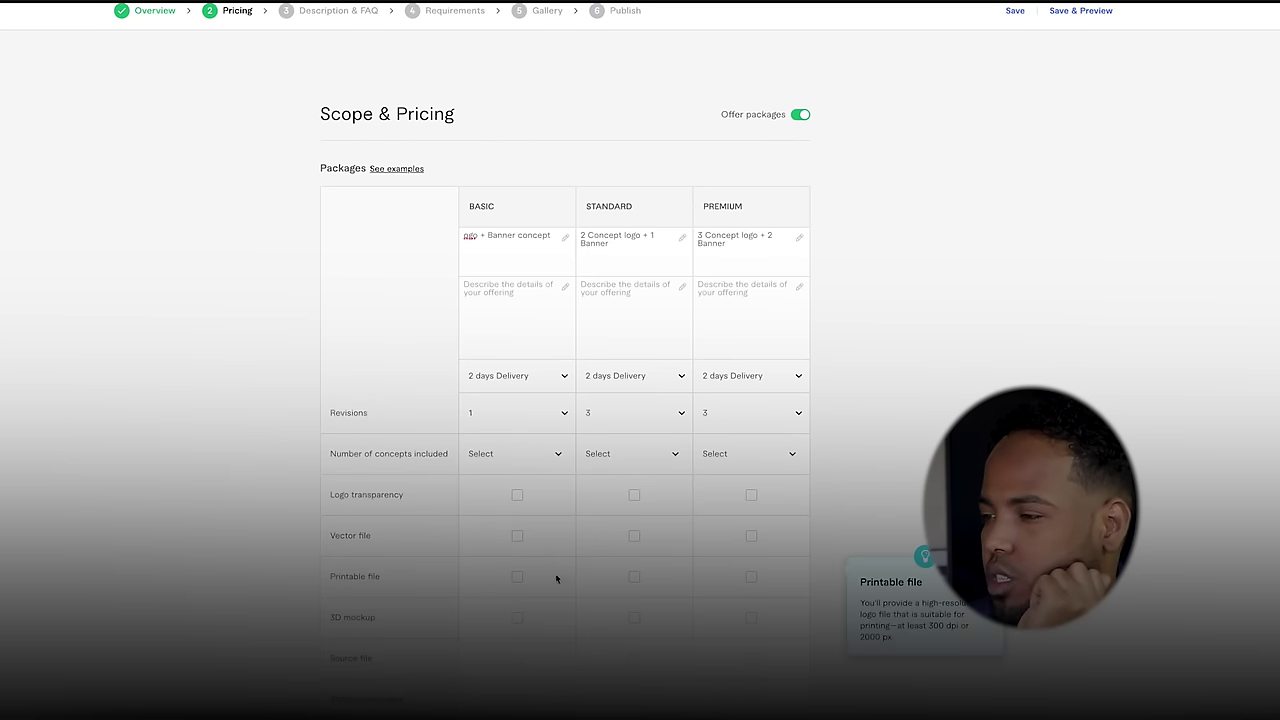
left_click(518, 466)
scroll(531, 561, "down", 2)
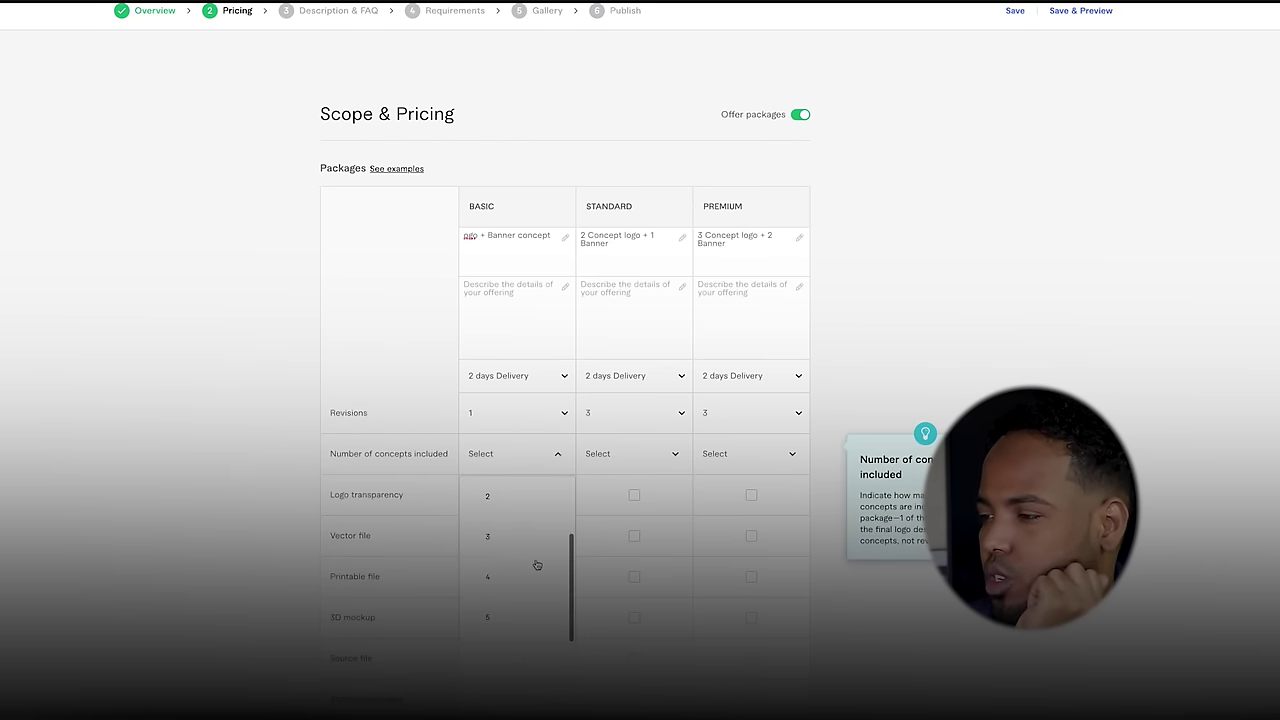
scroll(528, 550, "up", 2)
left_click(532, 504)
left_click(642, 453)
left_click(650, 583)
left_click(743, 457)
left_click(744, 619)
left_click(480, 453)
left_click(505, 549)
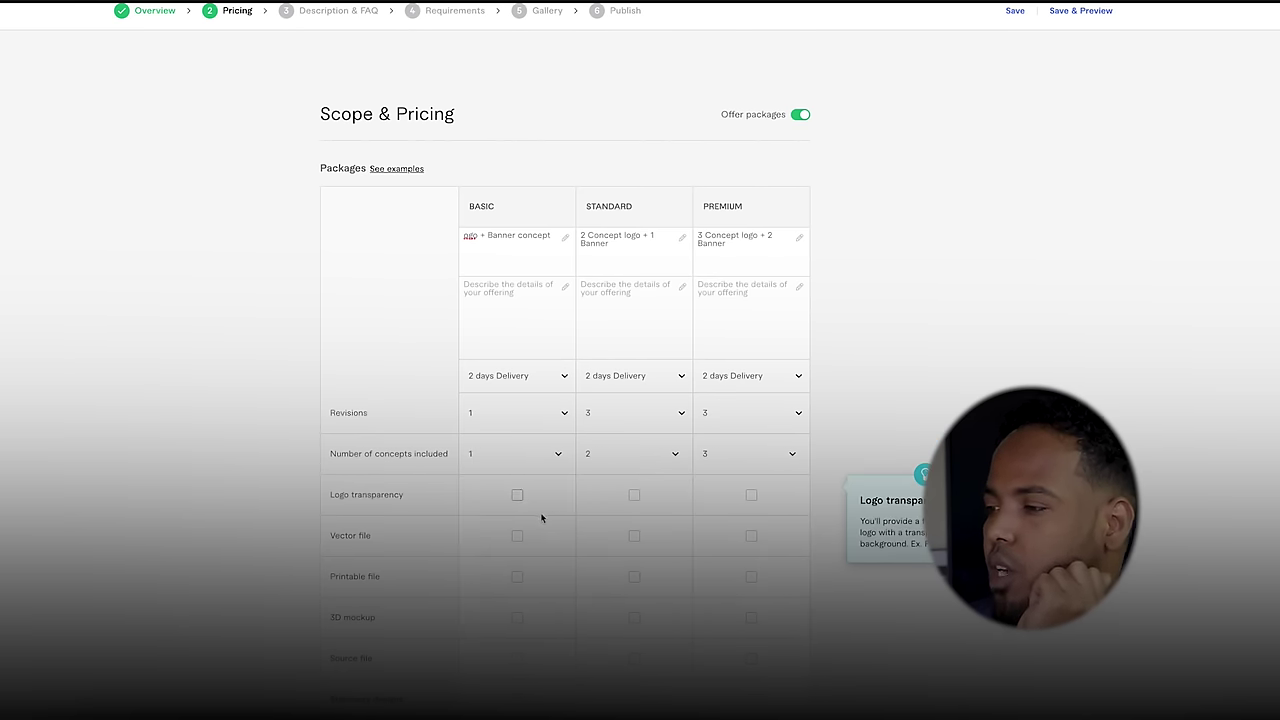
Step: Price the new gig's Basic package at $25, Standard at $35 and Premium at $45
scroll(540, 512, "down", 3)
scroll(540, 500, "down", 3)
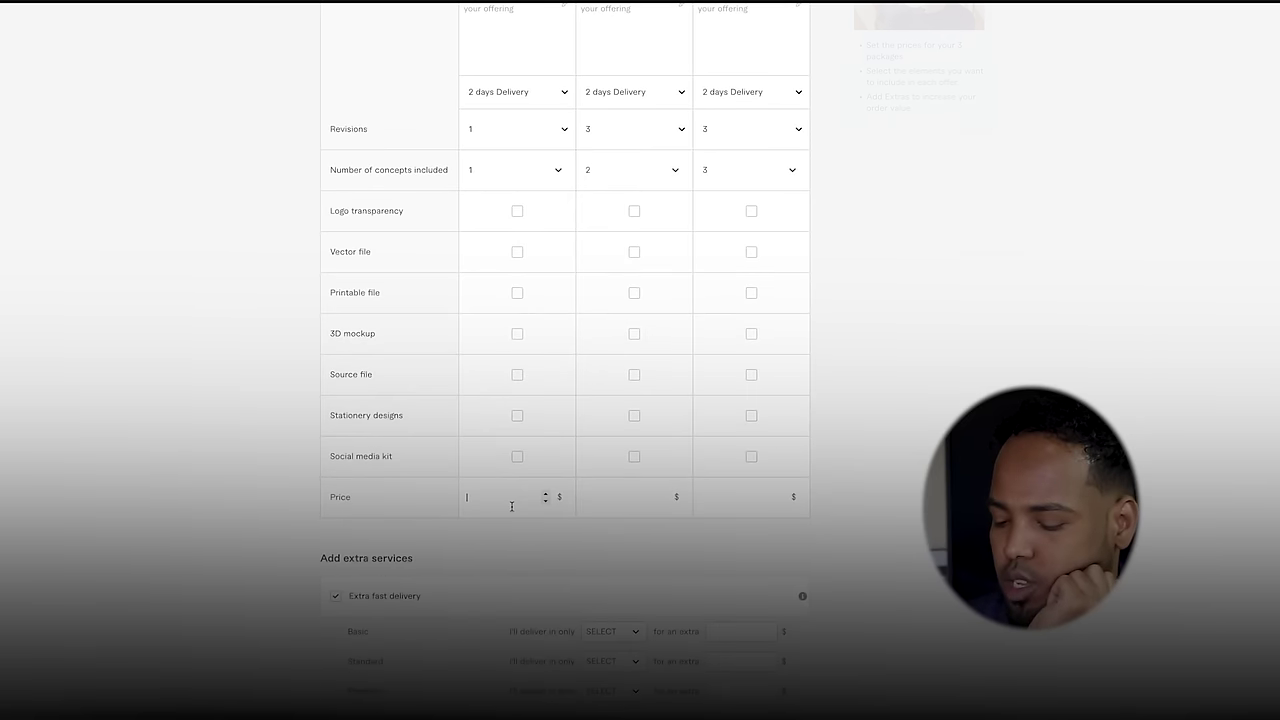
left_click(510, 501)
type("25")
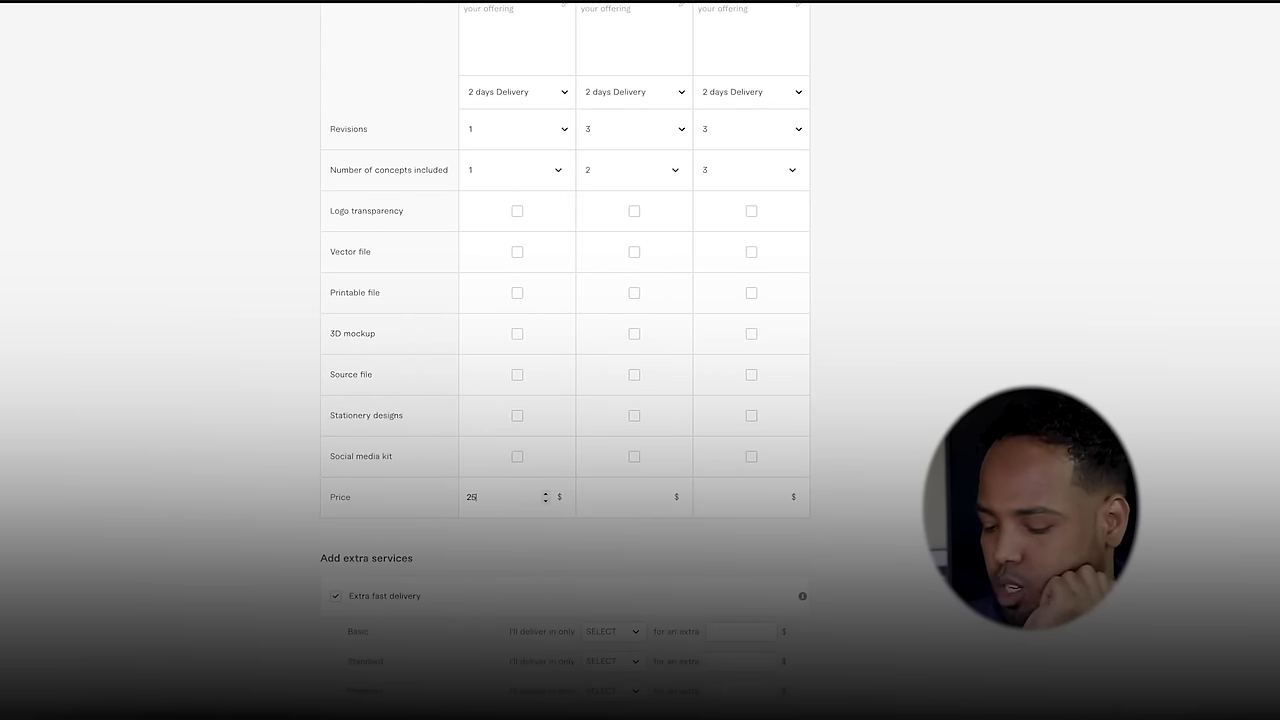
left_click(608, 493)
type("35")
left_click(745, 489)
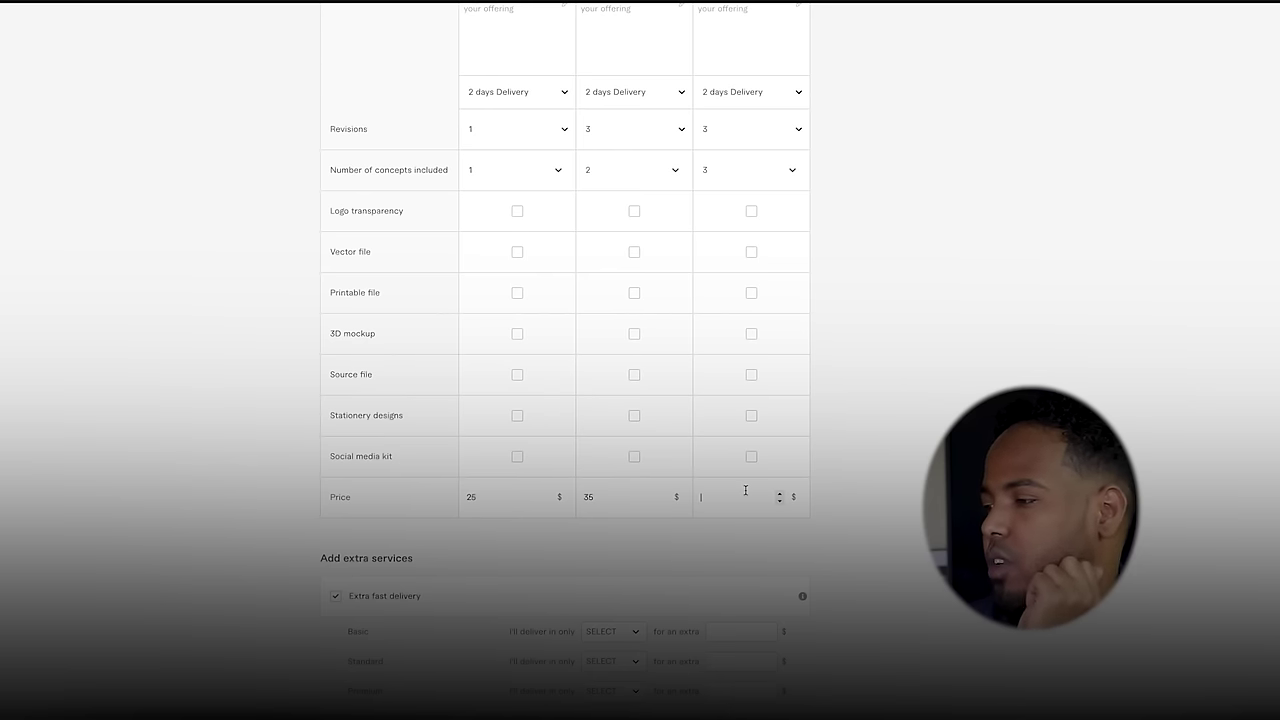
type("45")
Step: Offer extra fast delivery for the Basic package in 1 day for an extra $10
scroll(900, 476, "down", 4)
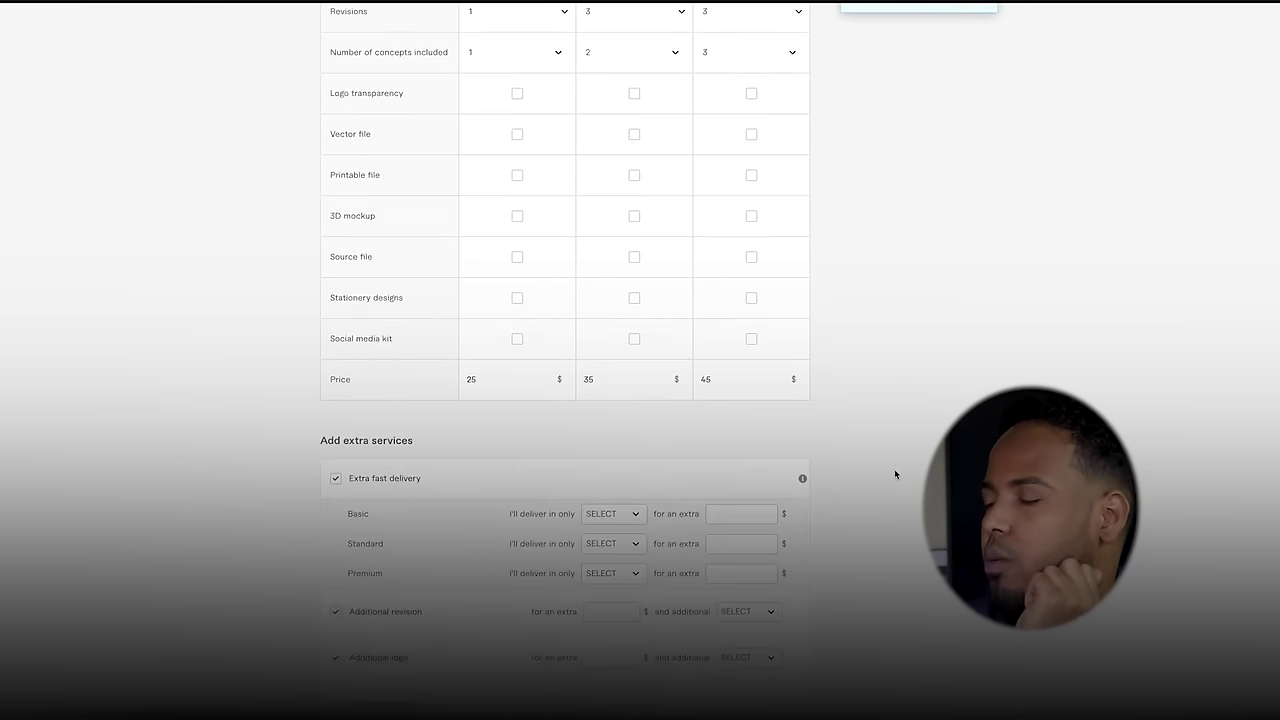
scroll(850, 450, "down", 1)
mouse_move(610, 215)
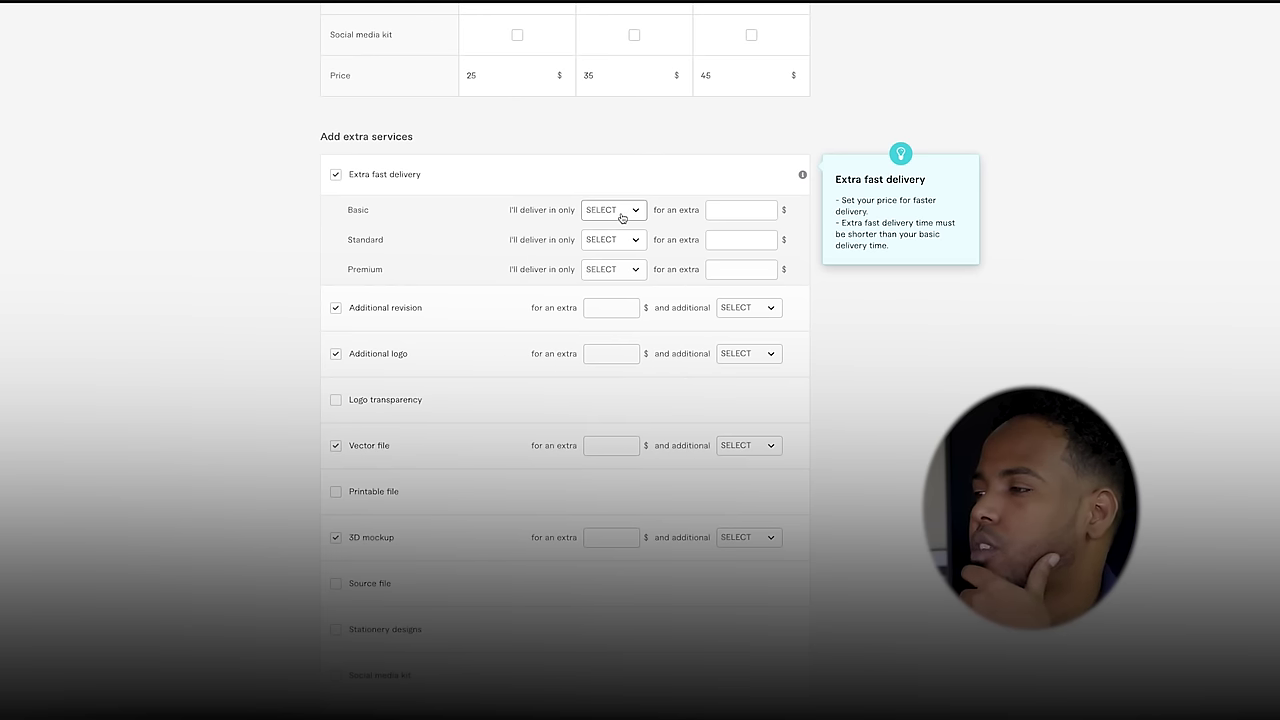
left_click(618, 215)
scroll(628, 278, "down", 1)
scroll(628, 278, "up", 1)
left_click(628, 278)
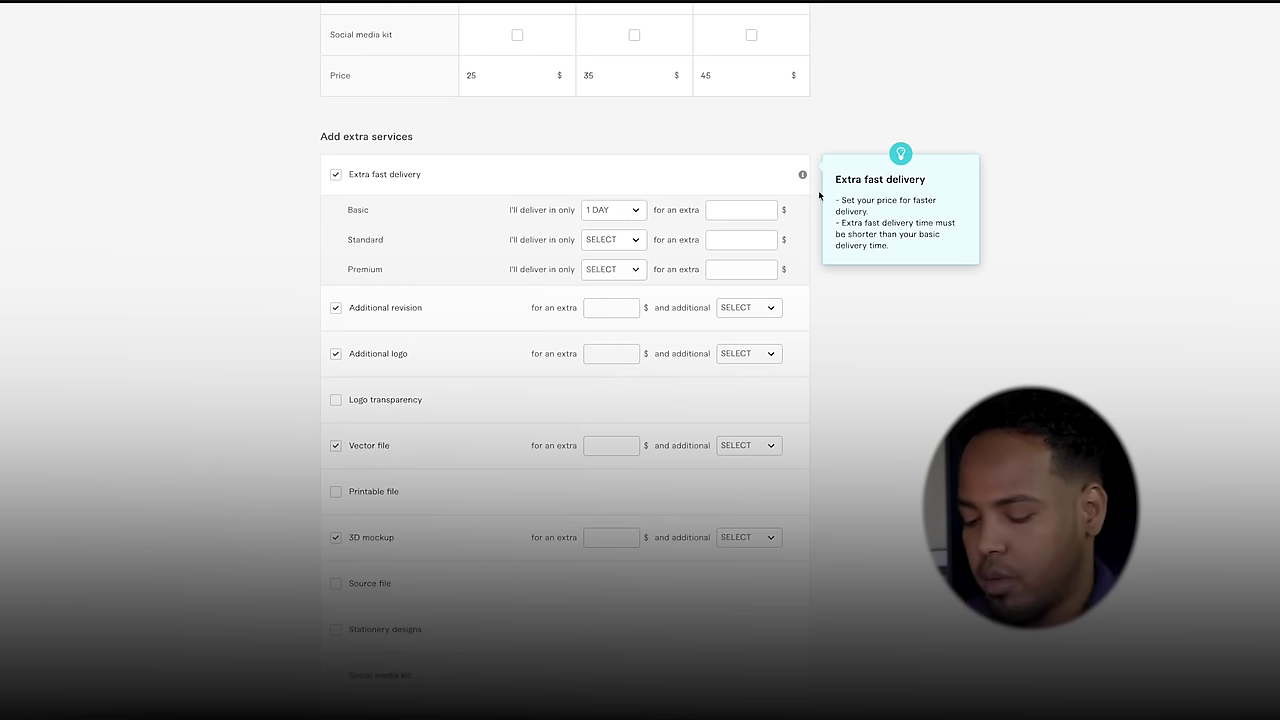
left_click(731, 207)
type("10")
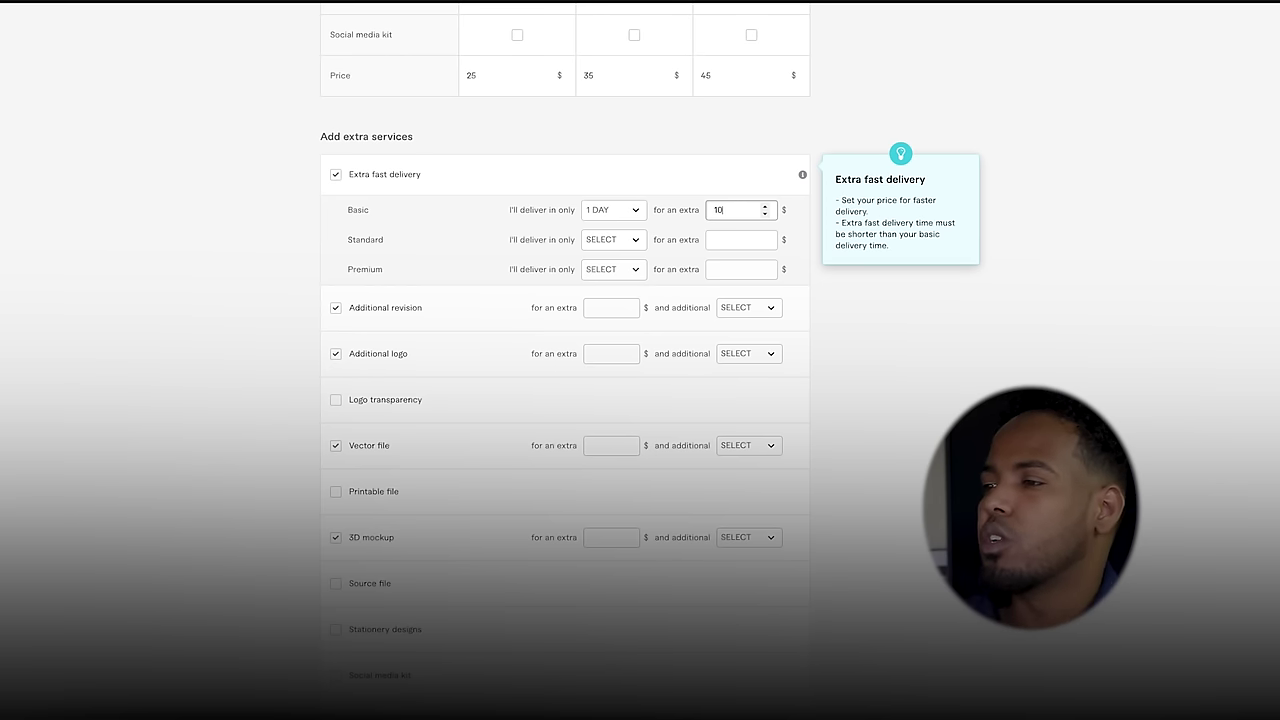
Step: Offer 1-day extra fast delivery for an extra $20 on the Standard package and $30 on the Premium package
left_click(620, 246)
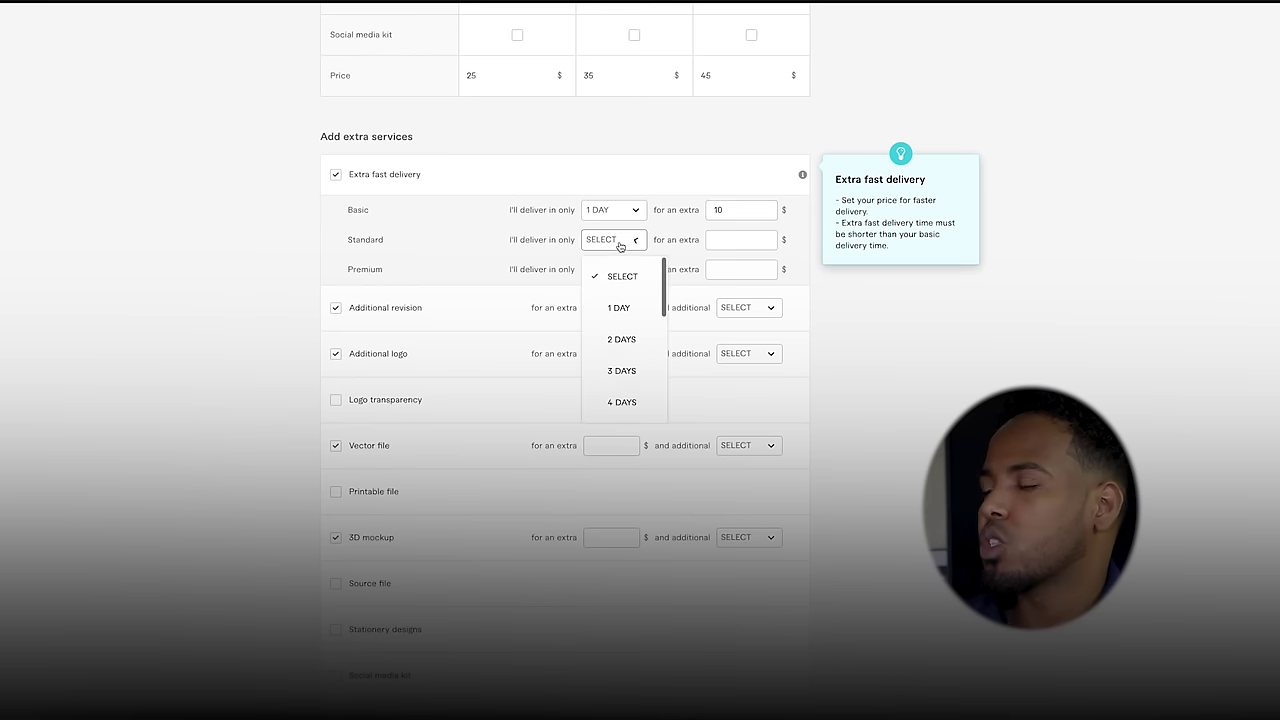
left_click(637, 310)
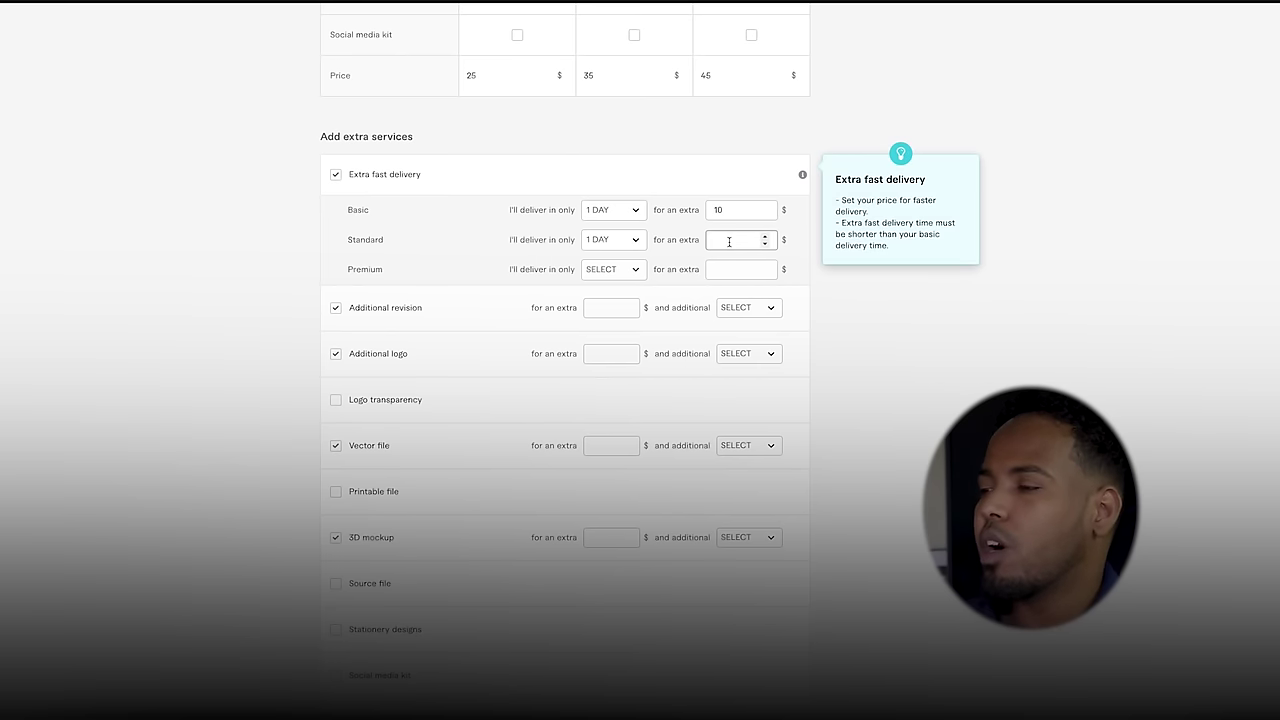
left_click(740, 240)
type("20")
left_click(605, 270)
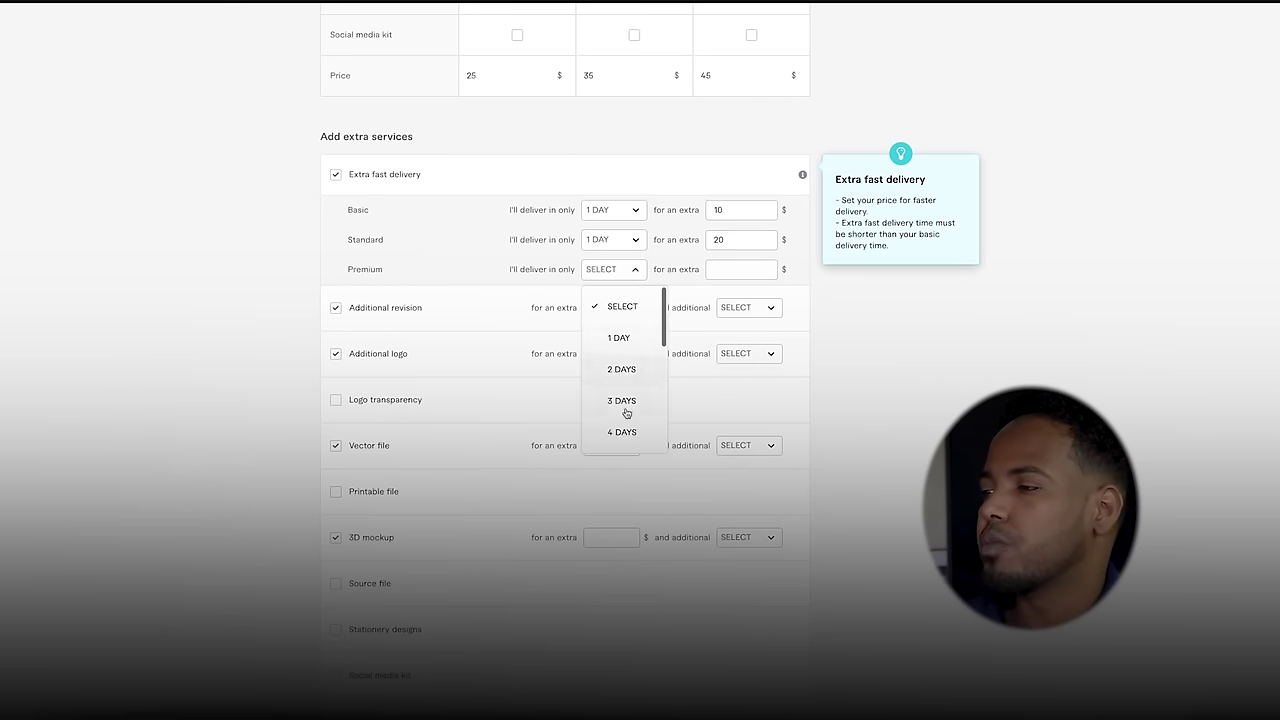
left_click(622, 338)
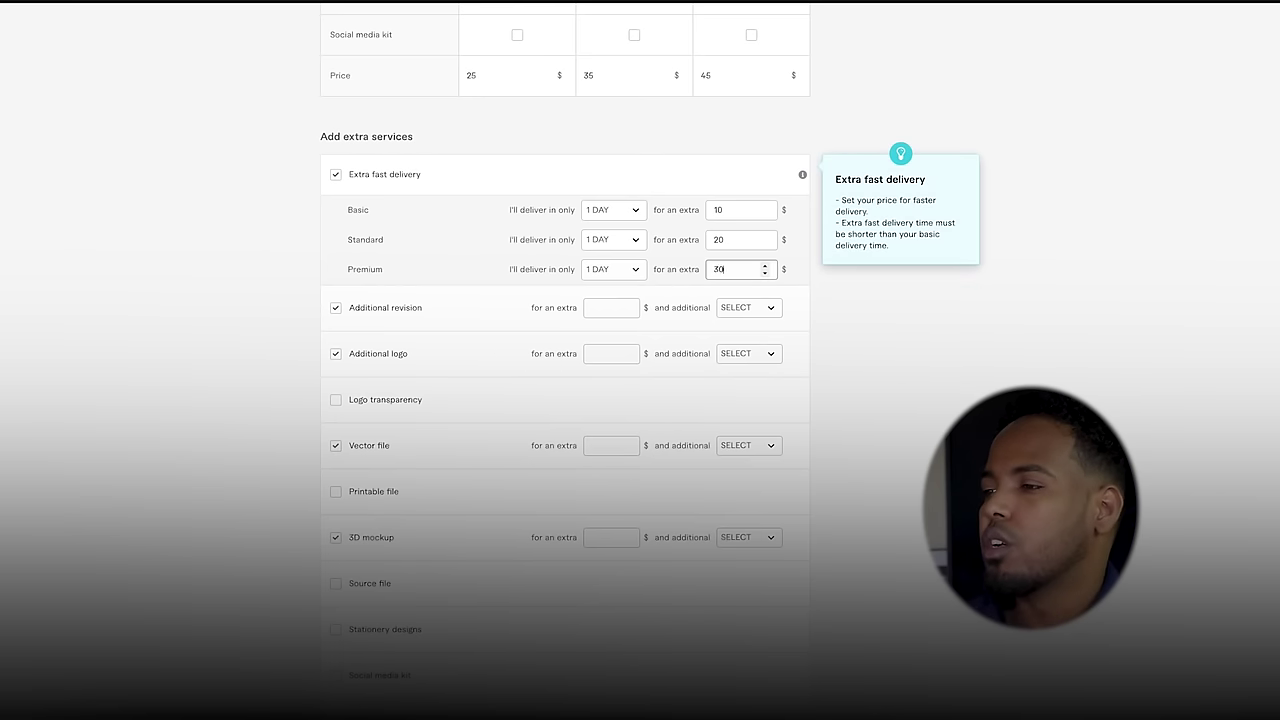
Step: Set the additional revision and additional logo extras to $10 with 1 additional day each
left_click(622, 308)
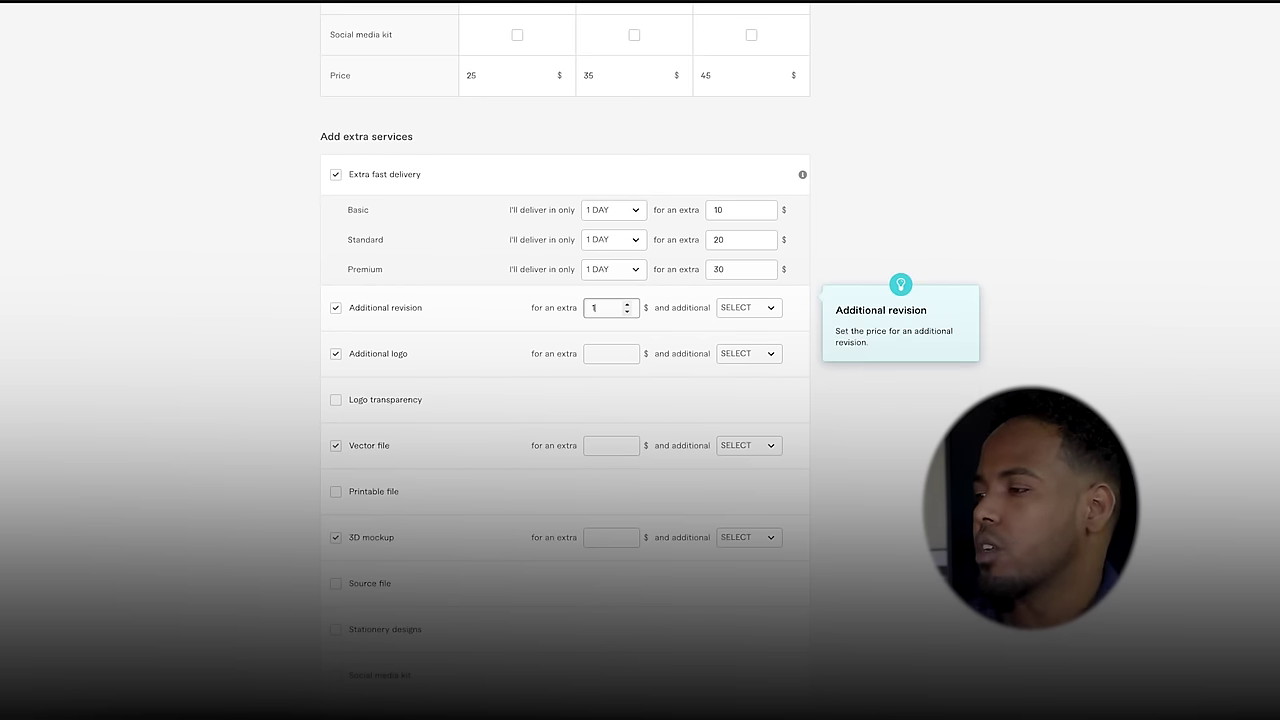
left_click(720, 308)
left_click(768, 380)
left_click(615, 307)
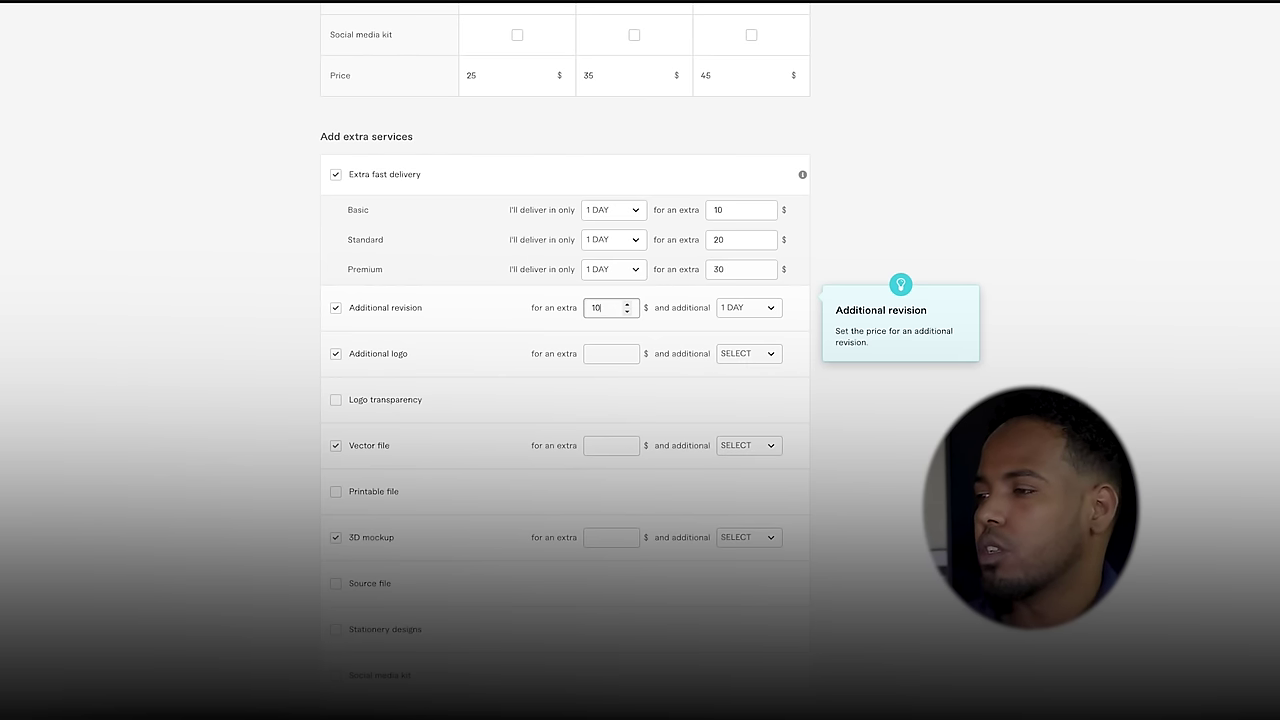
left_click(610, 354)
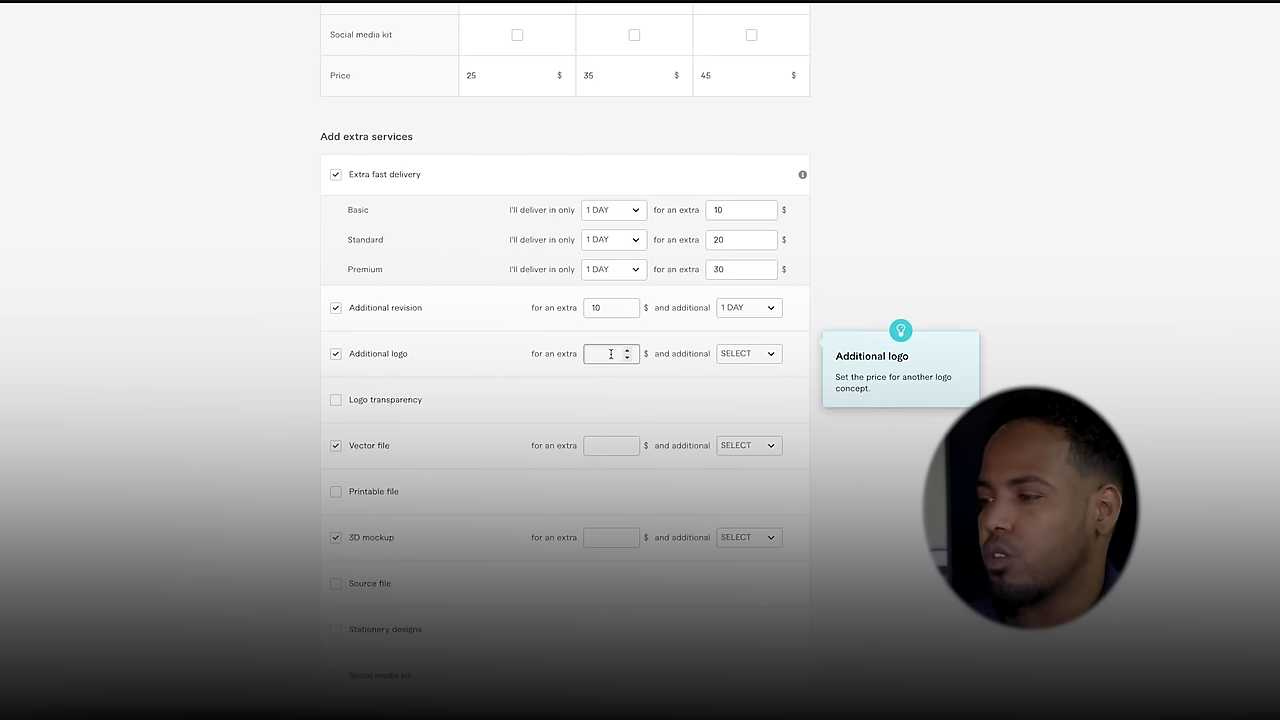
type("10")
left_click(745, 357)
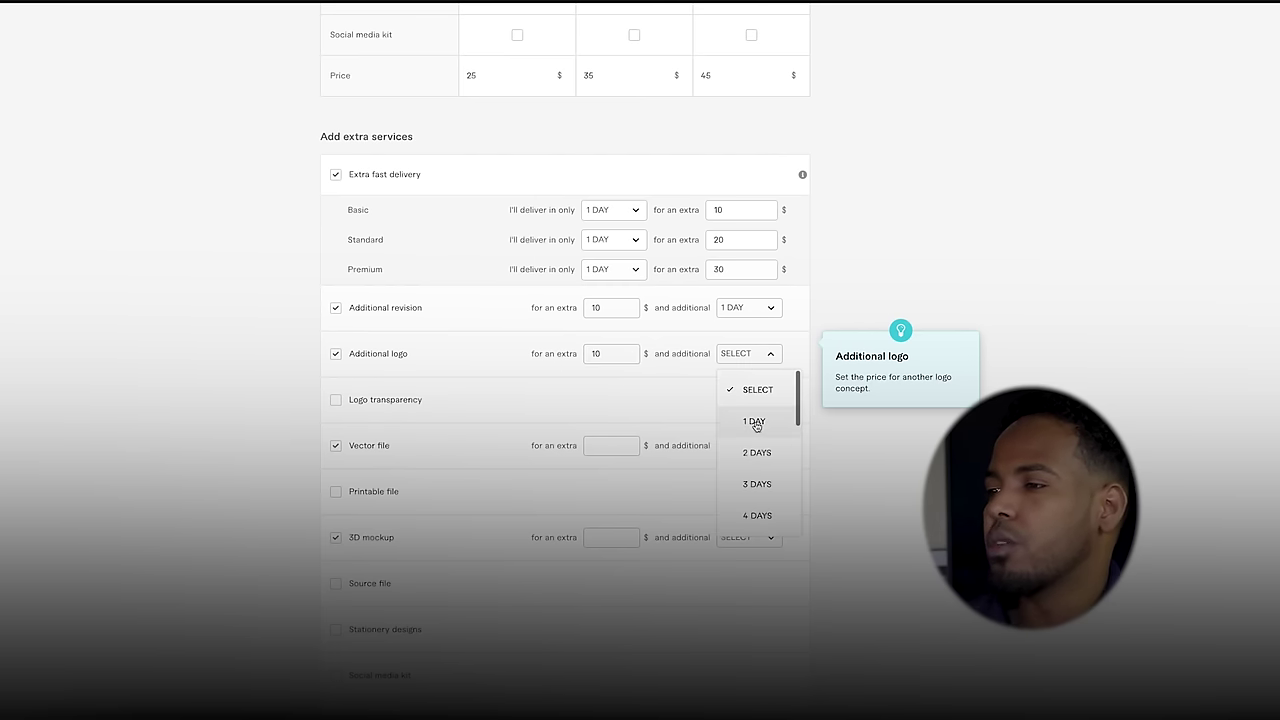
left_click(755, 422)
Step: Set the vector file and 3D mockup extras to $10 with 1 additional day each, and try to save the pricing and continue
scroll(690, 390, "down", 3)
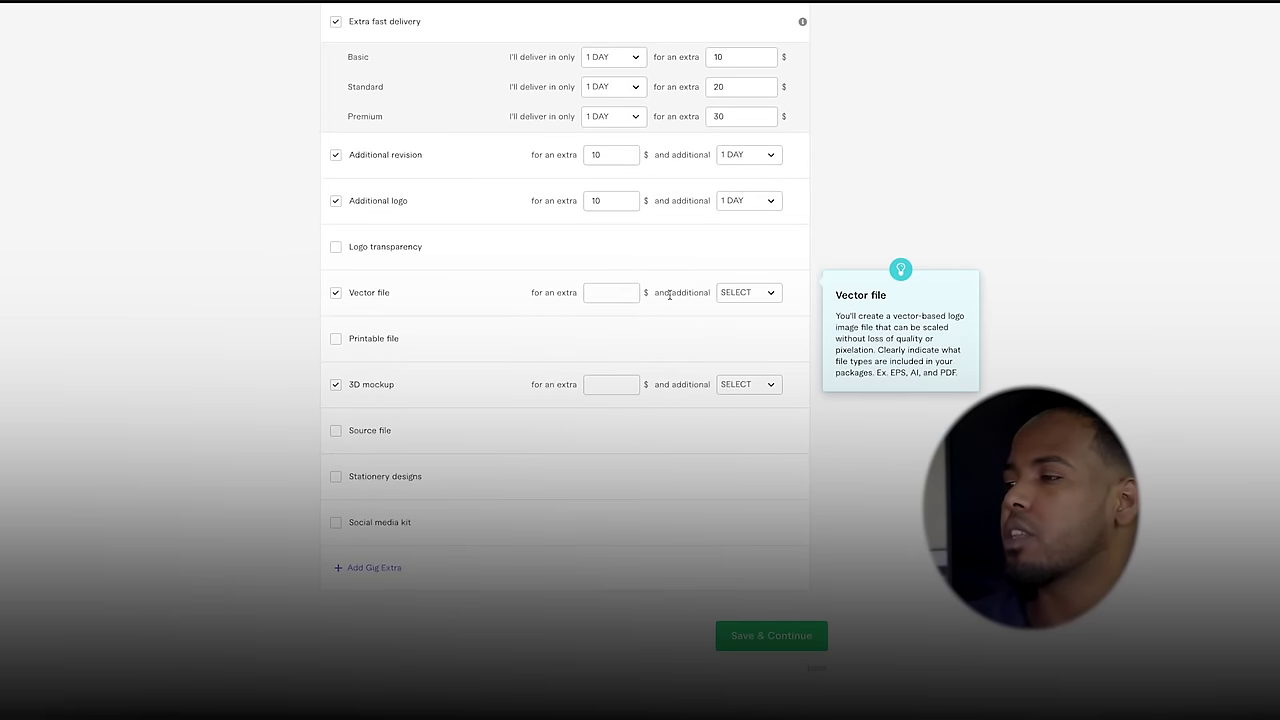
left_click(740, 296)
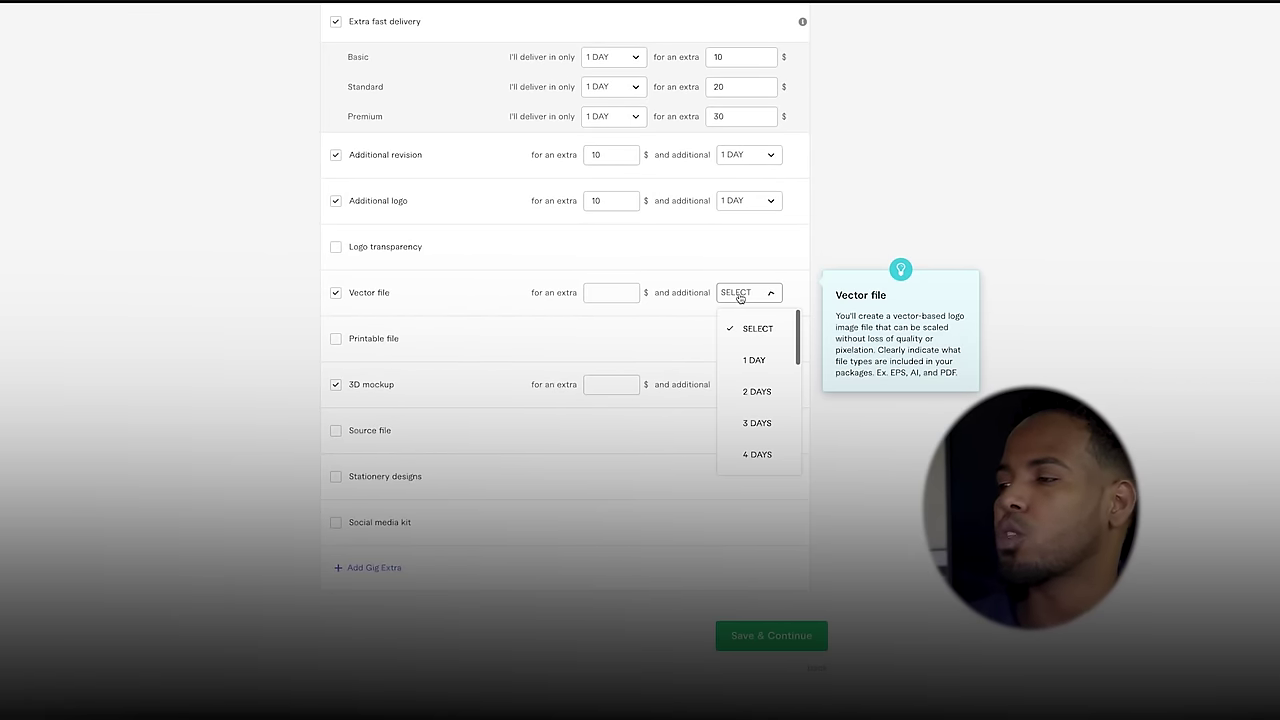
left_click(744, 299)
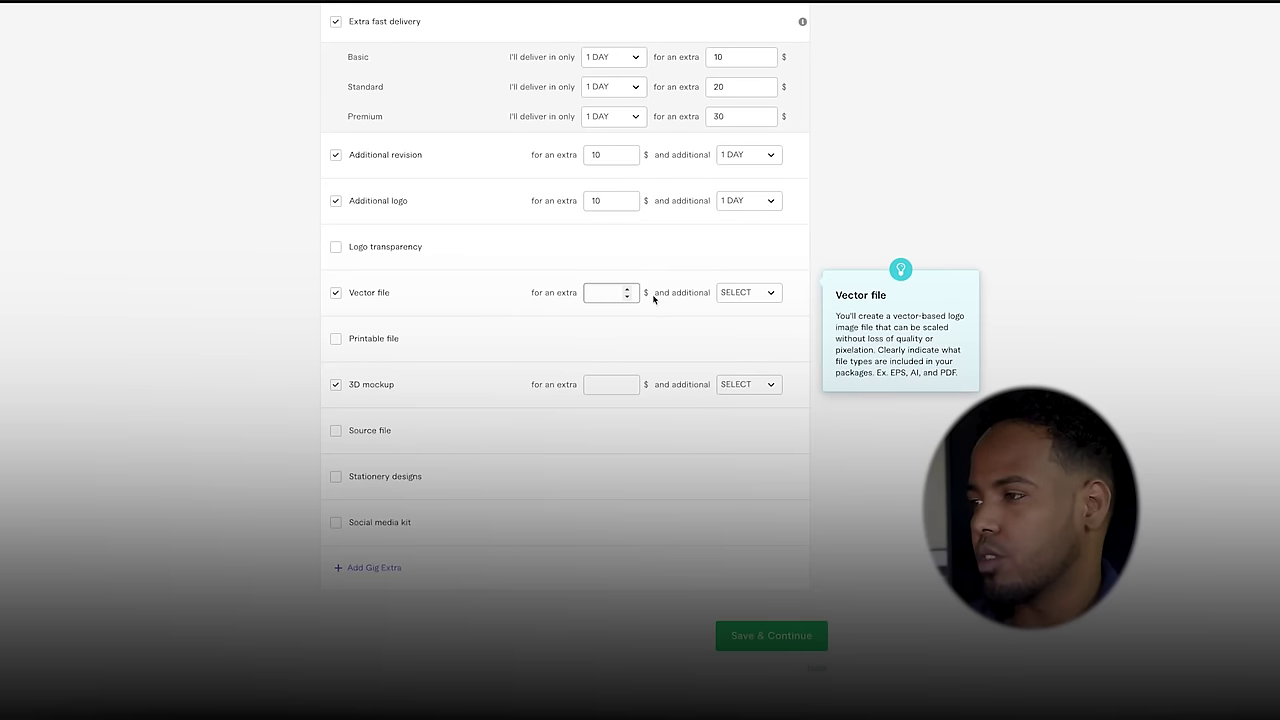
left_click(750, 293)
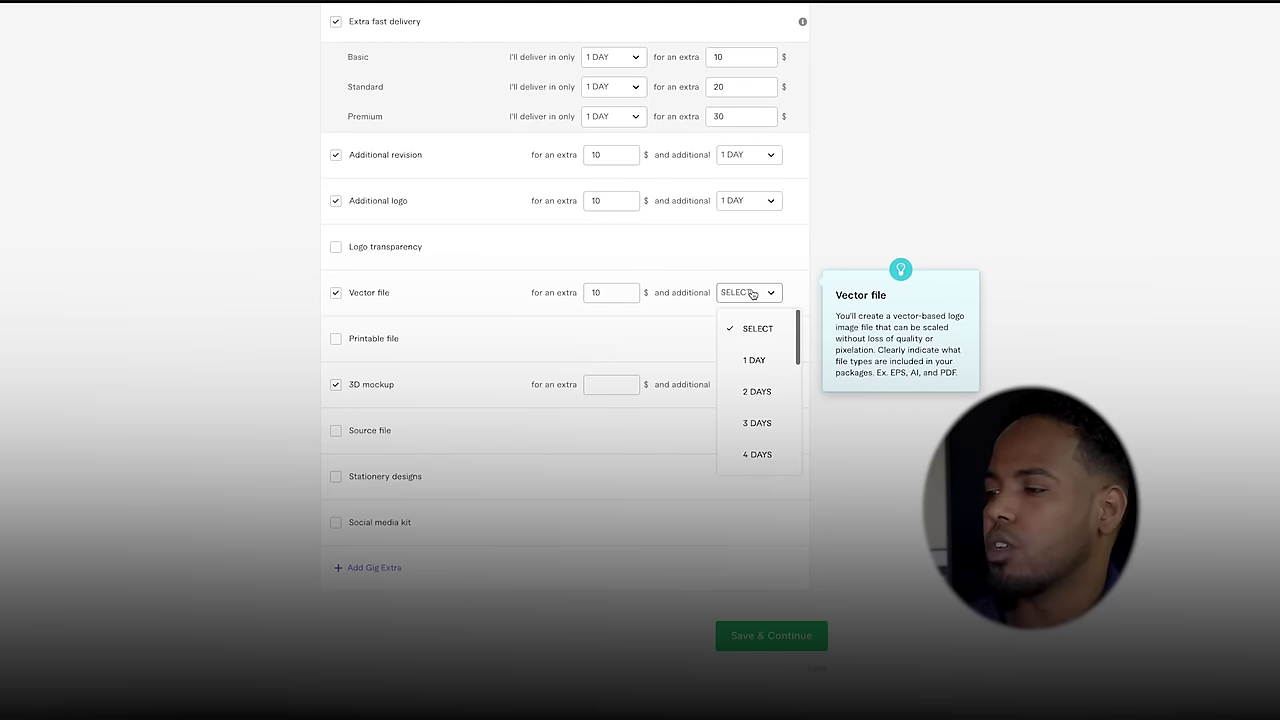
left_click(757, 357)
left_click(610, 384)
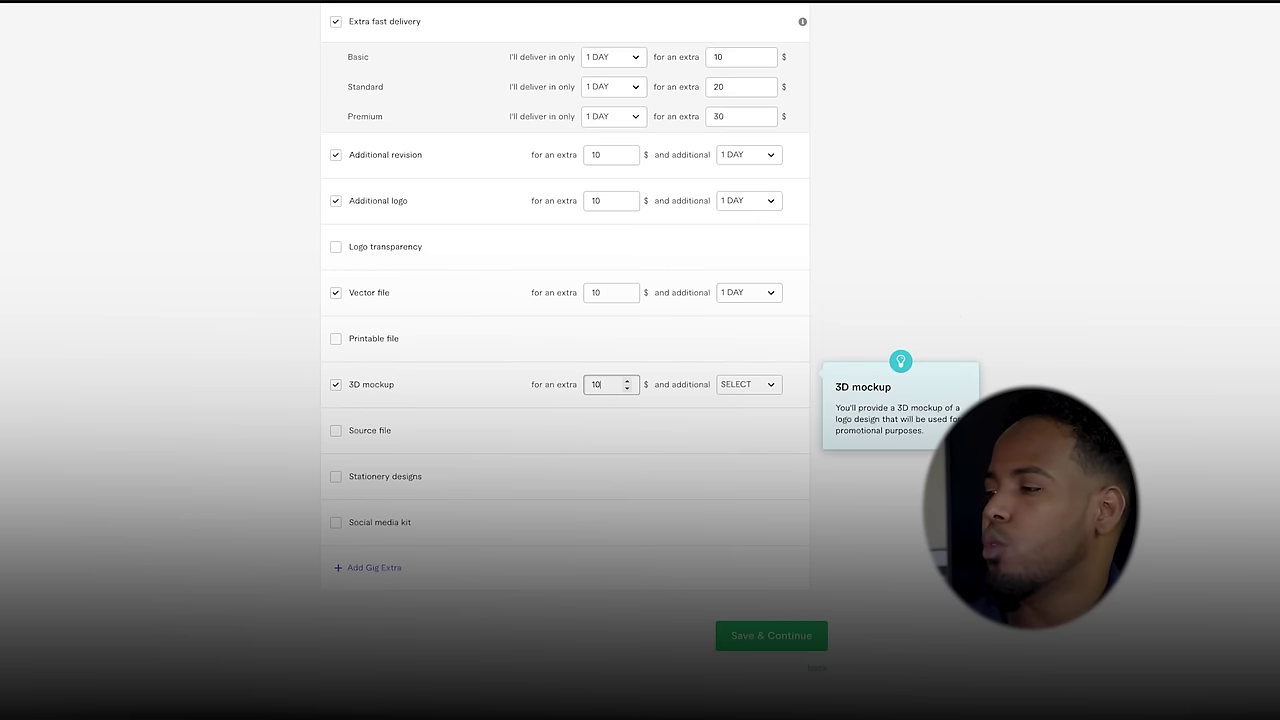
left_click(760, 386)
left_click(774, 452)
scroll(577, 534, "down", 1)
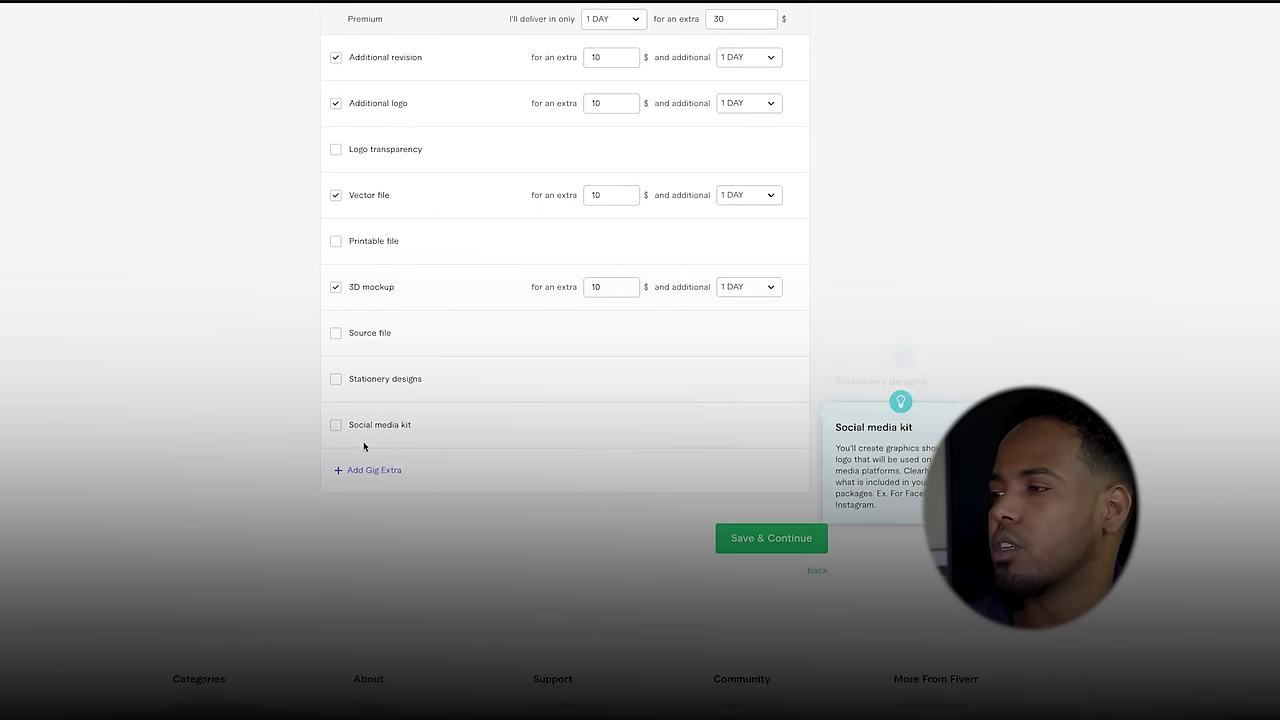
left_click(785, 540)
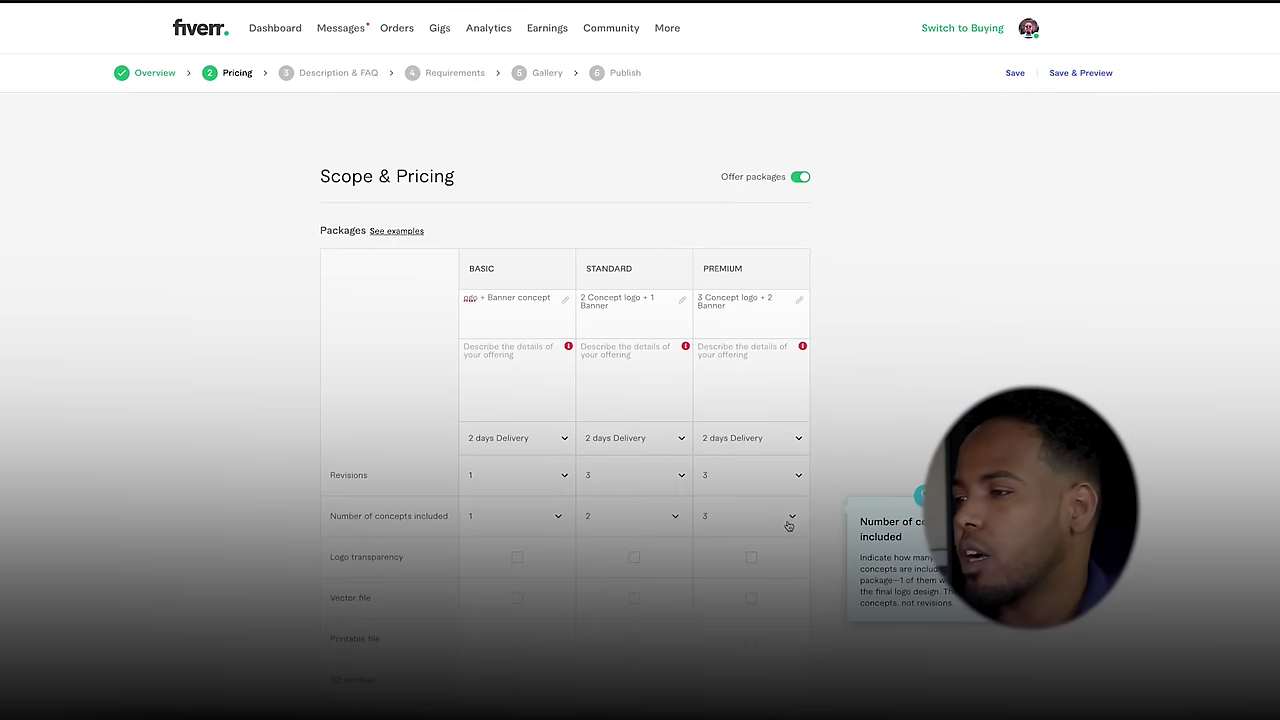
Step: Copy "2 Concept Logo + 1 concept Banner" from the reference gig's Standard package into the Basic and Standard package descriptions
left_click(506, 365)
left_click(531, 310)
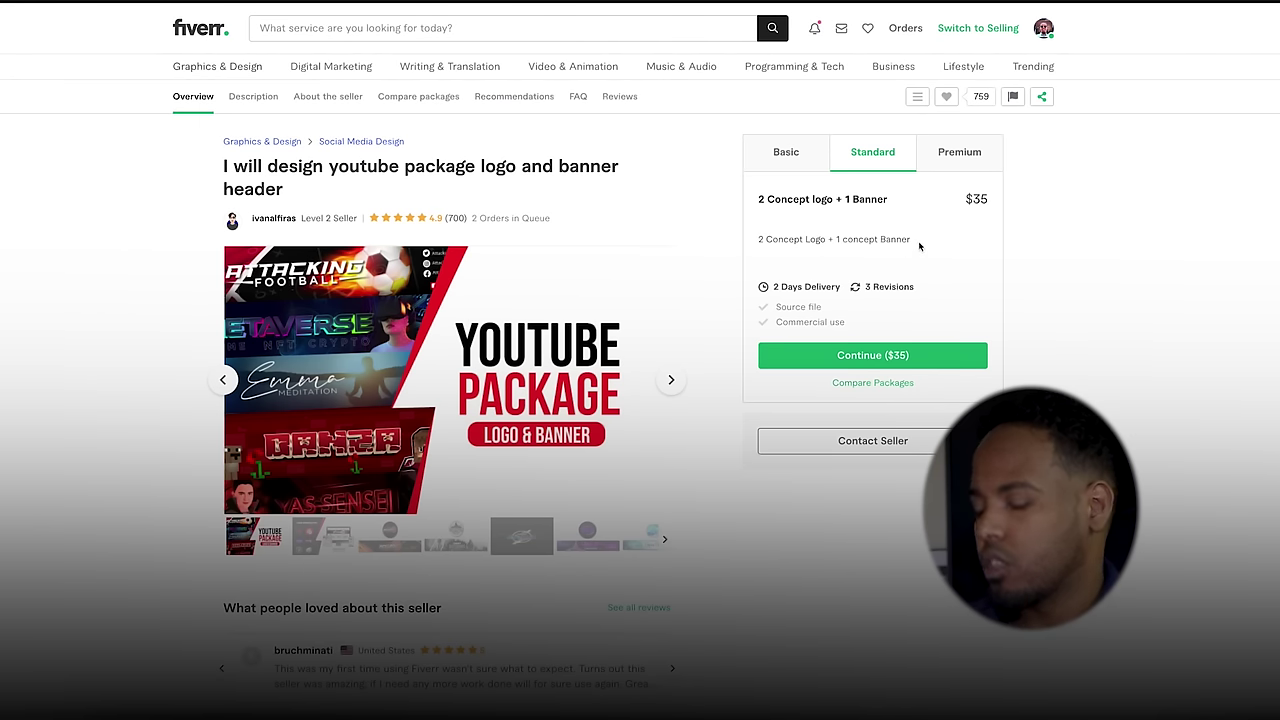
left_click_drag(919, 246, 753, 239)
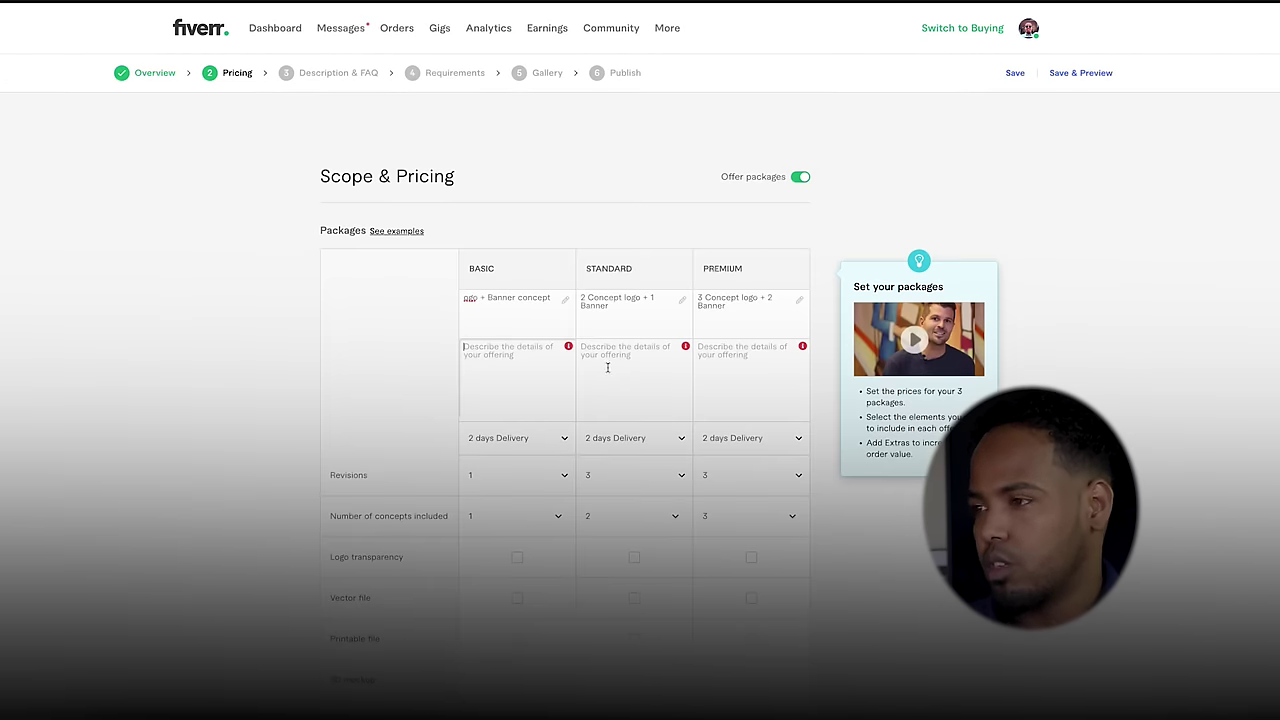
left_click(522, 361)
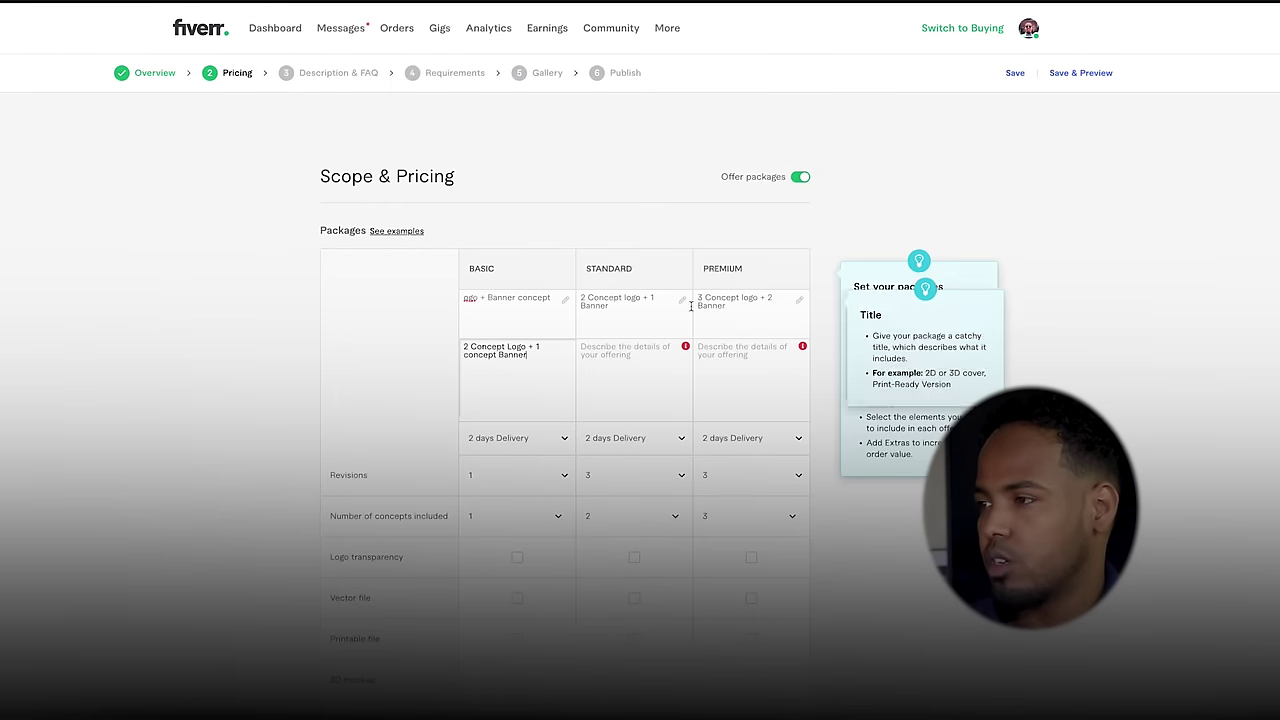
left_click(649, 355)
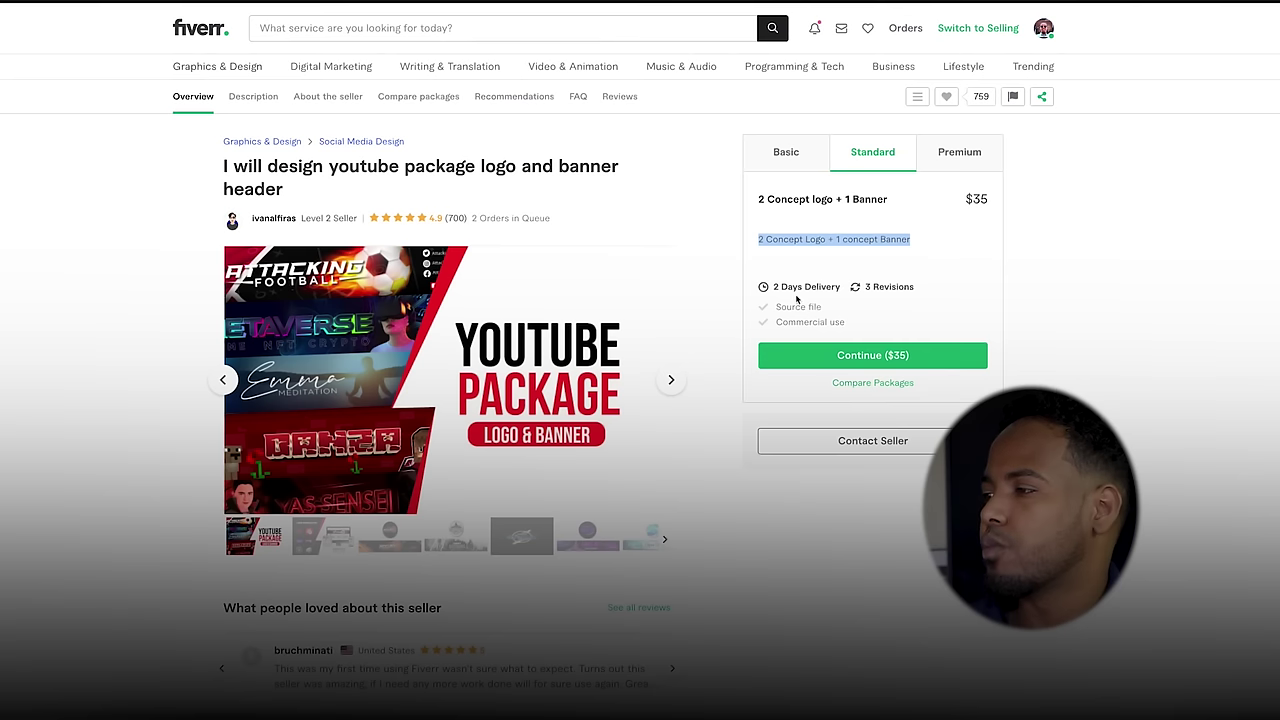
Step: Replace the Basic package description with "Logo and Banner In PNG" copied from the reference gig's Basic package
left_click(806, 146)
scroll(886, 240, "down", 1)
left_click_drag(886, 240, 755, 233)
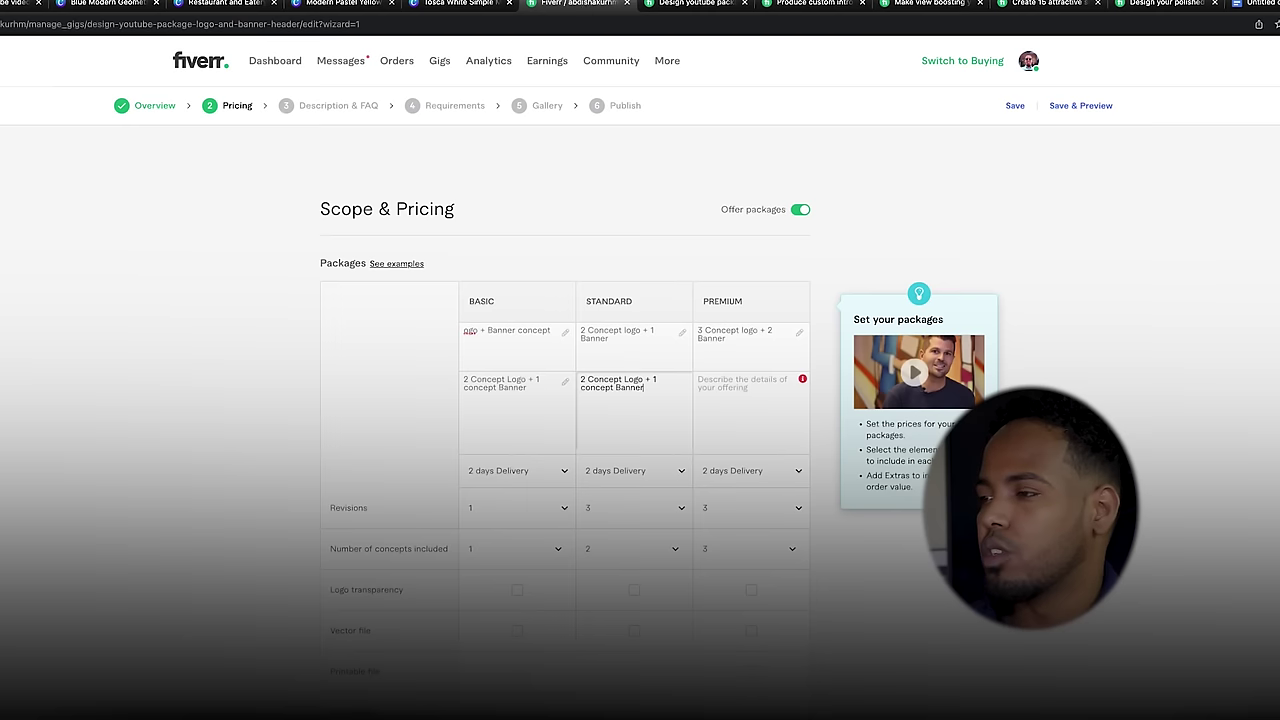
left_click(524, 428)
key("ctrl+a")
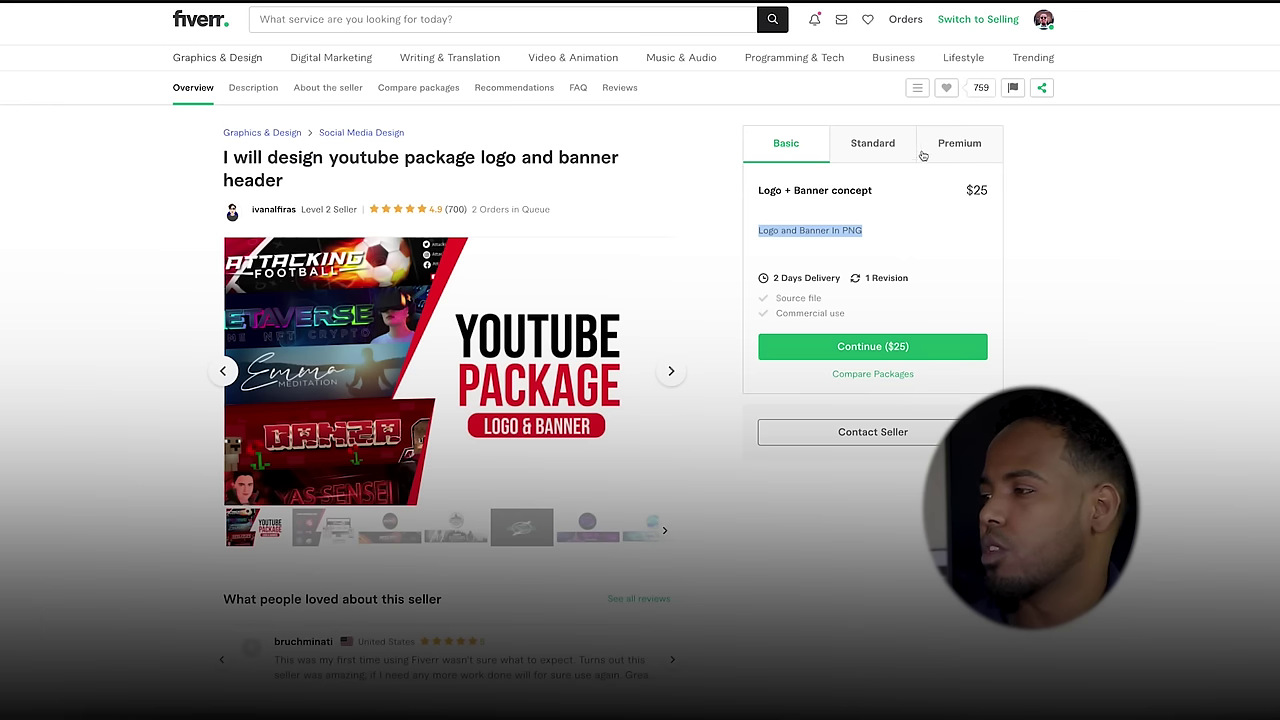
Step: Describe the Premium package as "3 Concept Logo + 2 Concept Banner + Source file ( Logo Transparent For Watermark ,Logo Vector file)" and save the pricing
left_click(924, 152)
left_click_drag(976, 247, 732, 232)
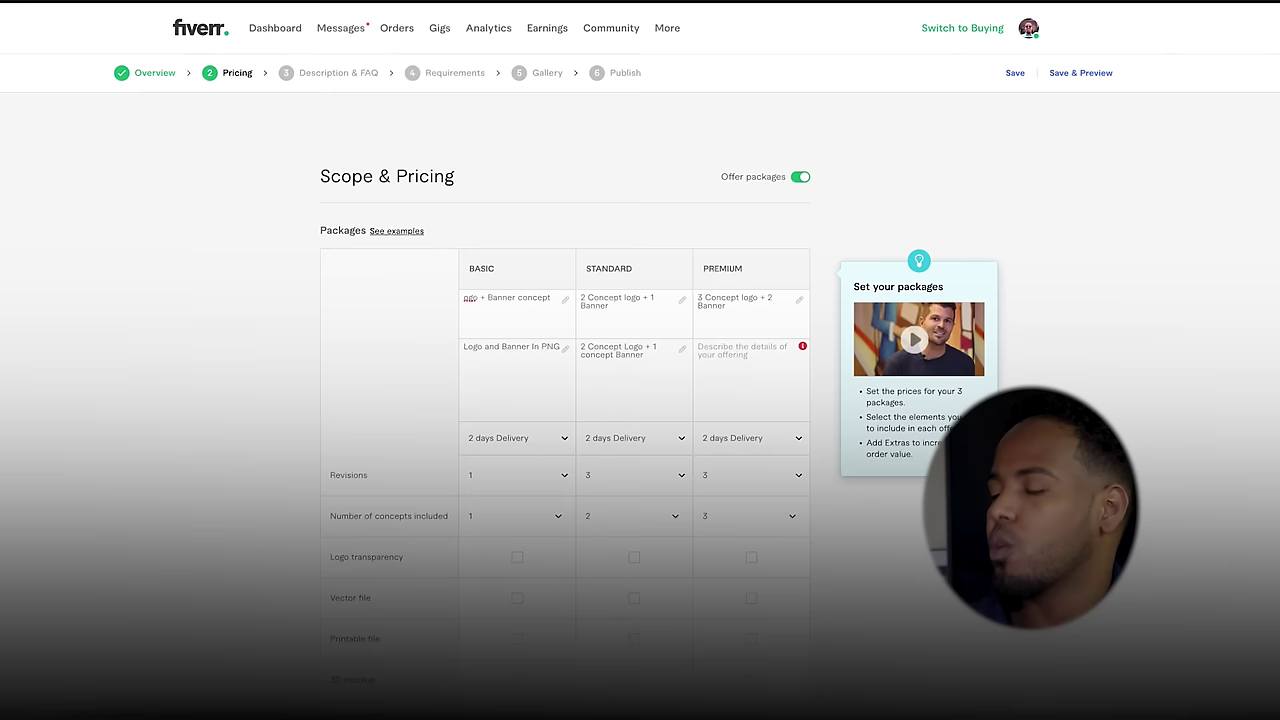
left_click(743, 363)
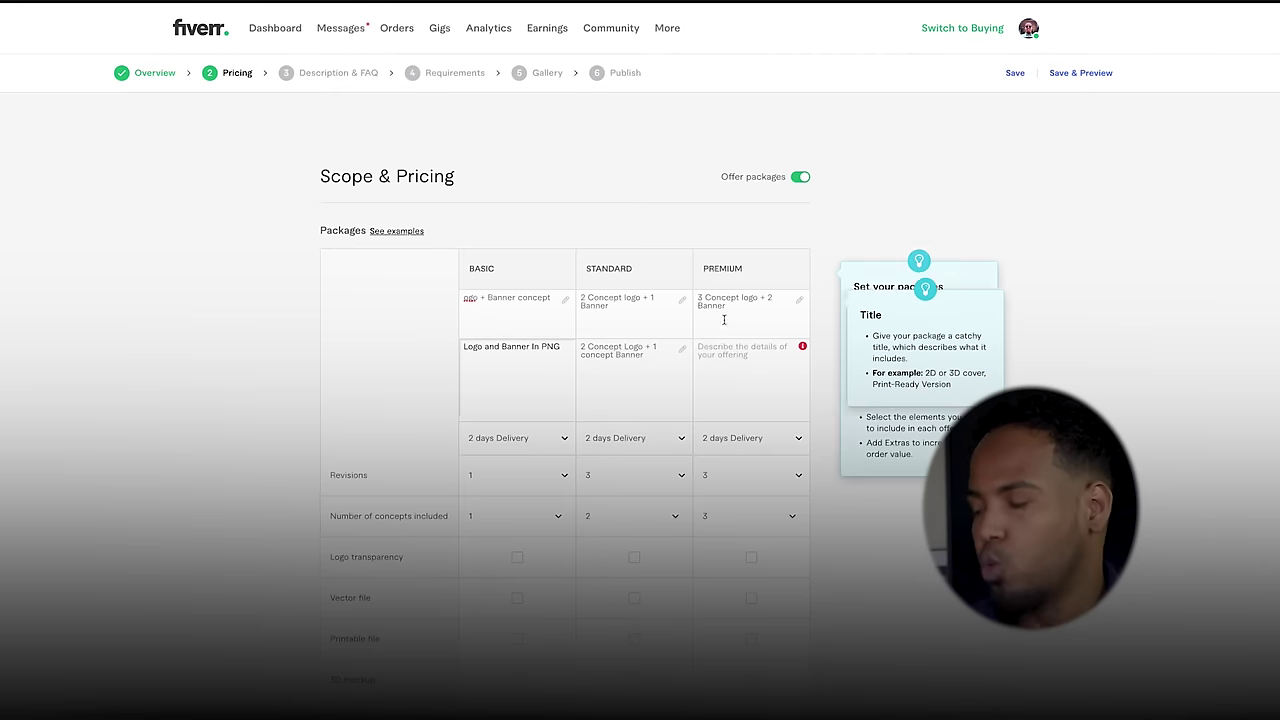
type("3 Concept Logo + 2 Concept Banner + Source file ,Logo Transparent For Watermark ,Logo Vector file")
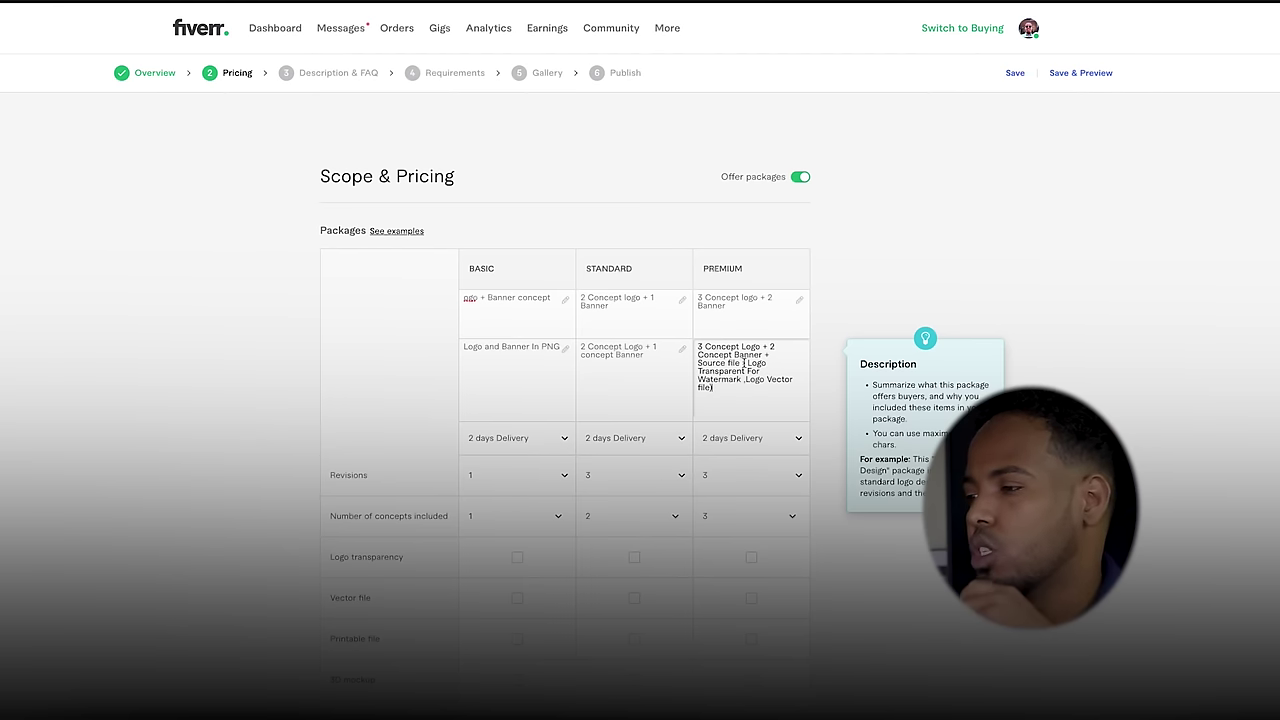
left_click(777, 325)
scroll(779, 308, "down", 15)
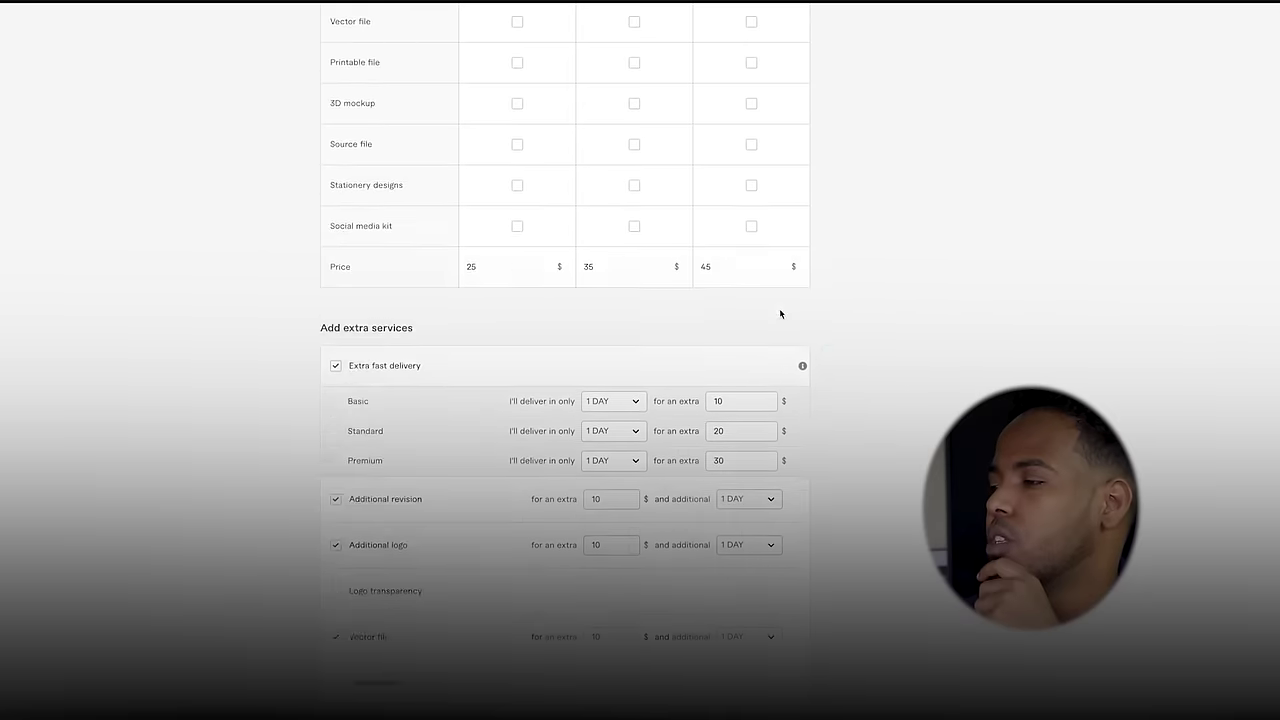
left_click(765, 403)
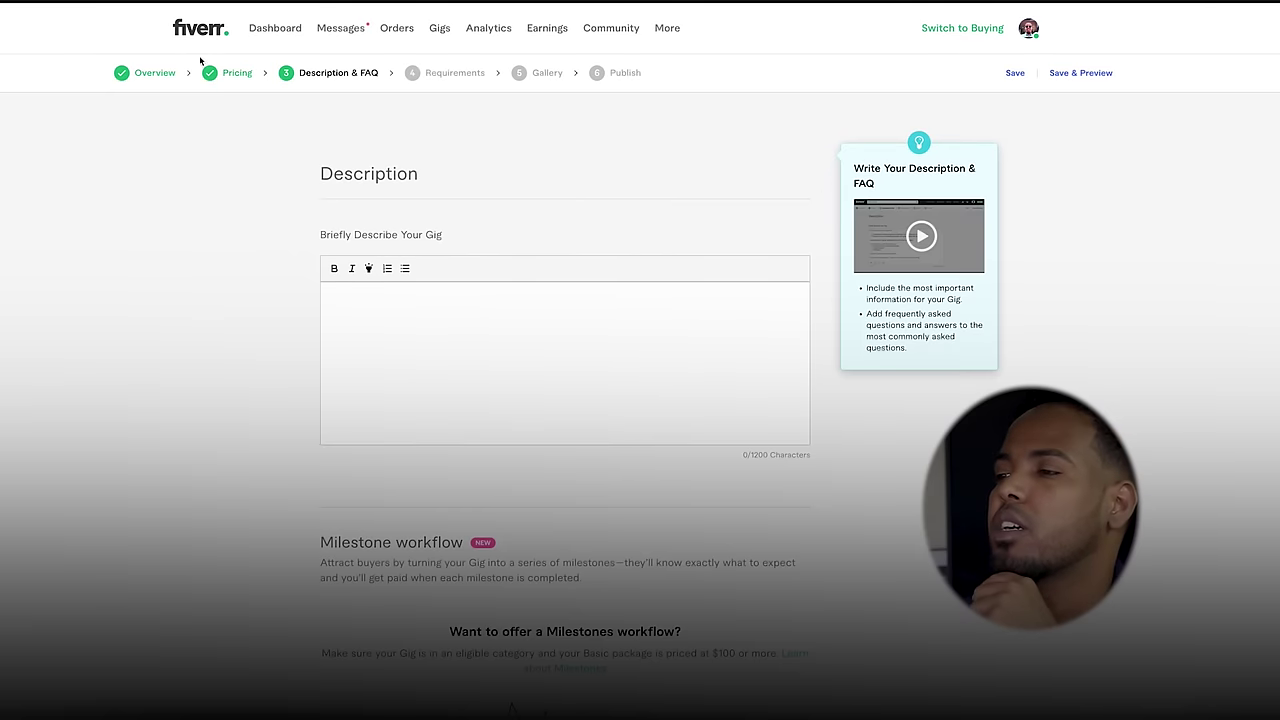
Step: Open the new gig's description section and copy the full About This Gig text from the reference gig
left_click(547, 380)
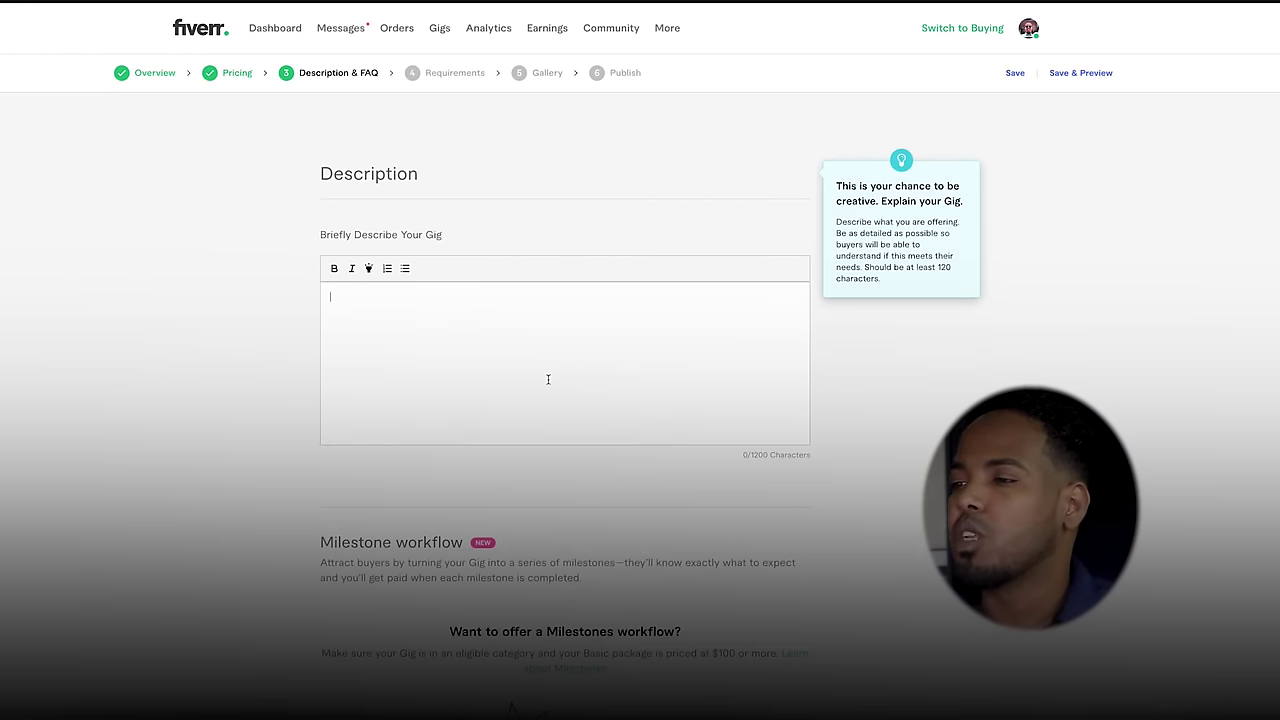
left_click(346, 124)
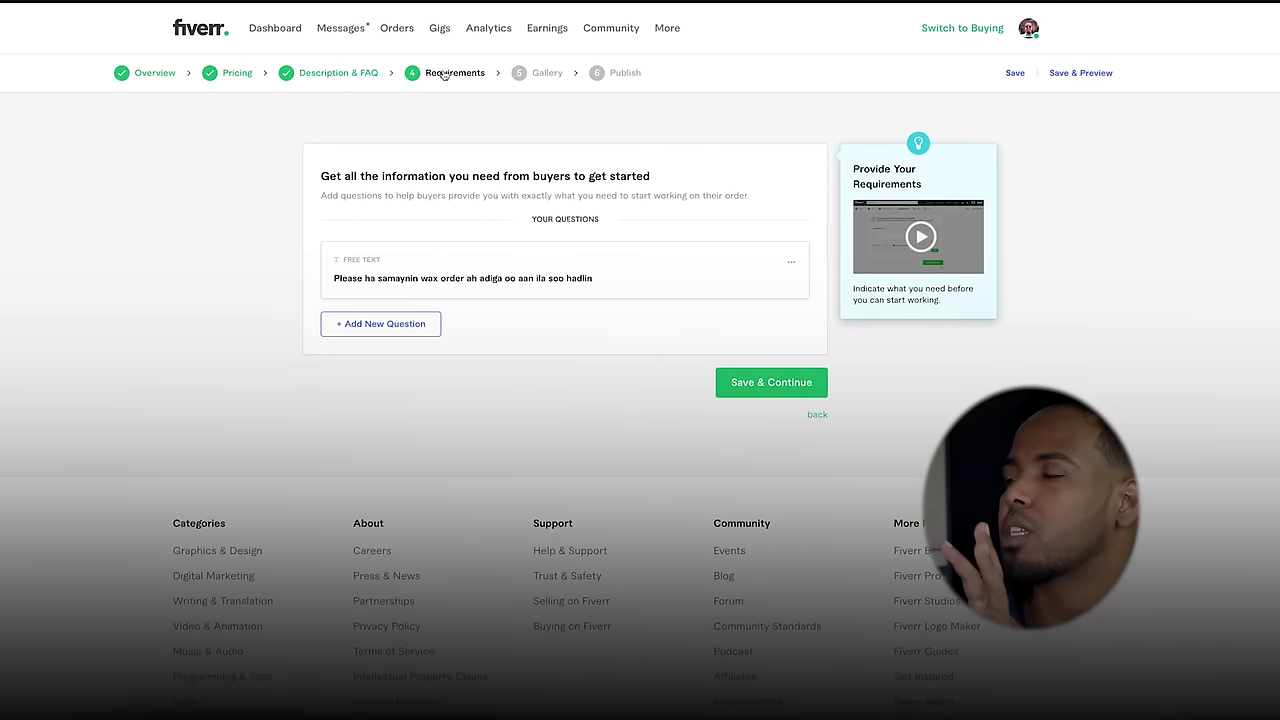
left_click(358, 77)
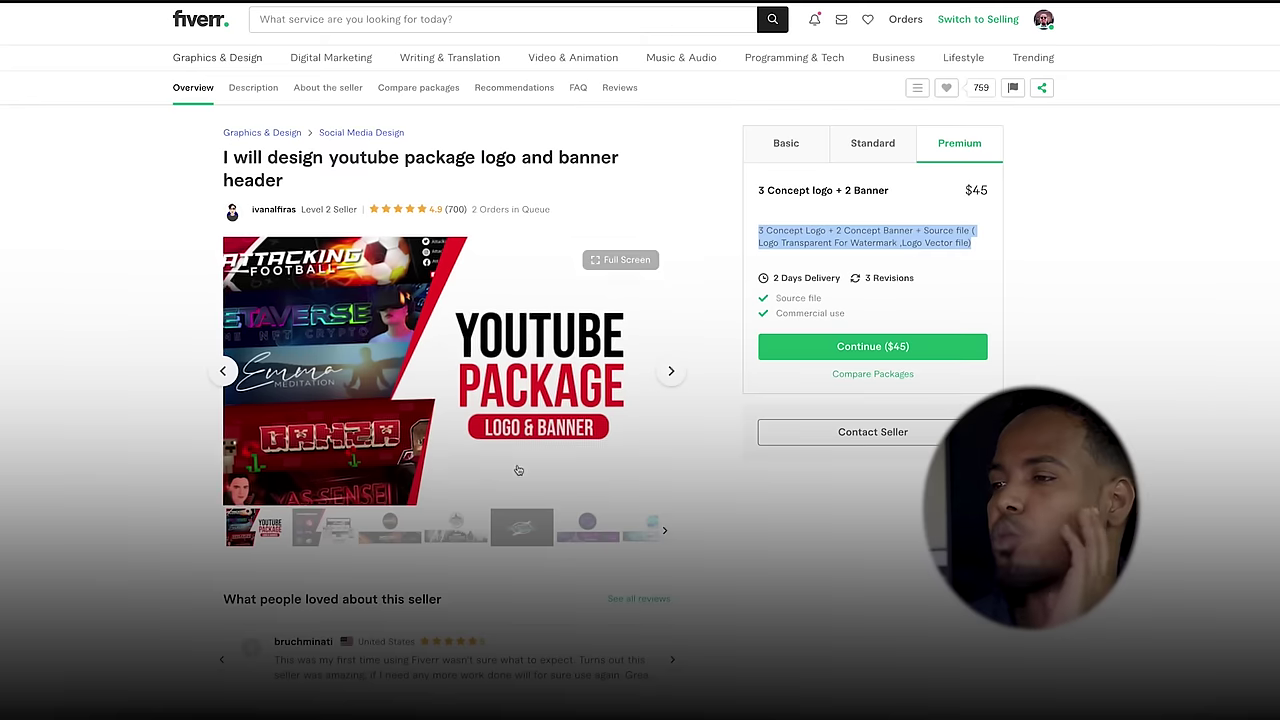
scroll(517, 463, "down", 5)
scroll(529, 420, "up", 1)
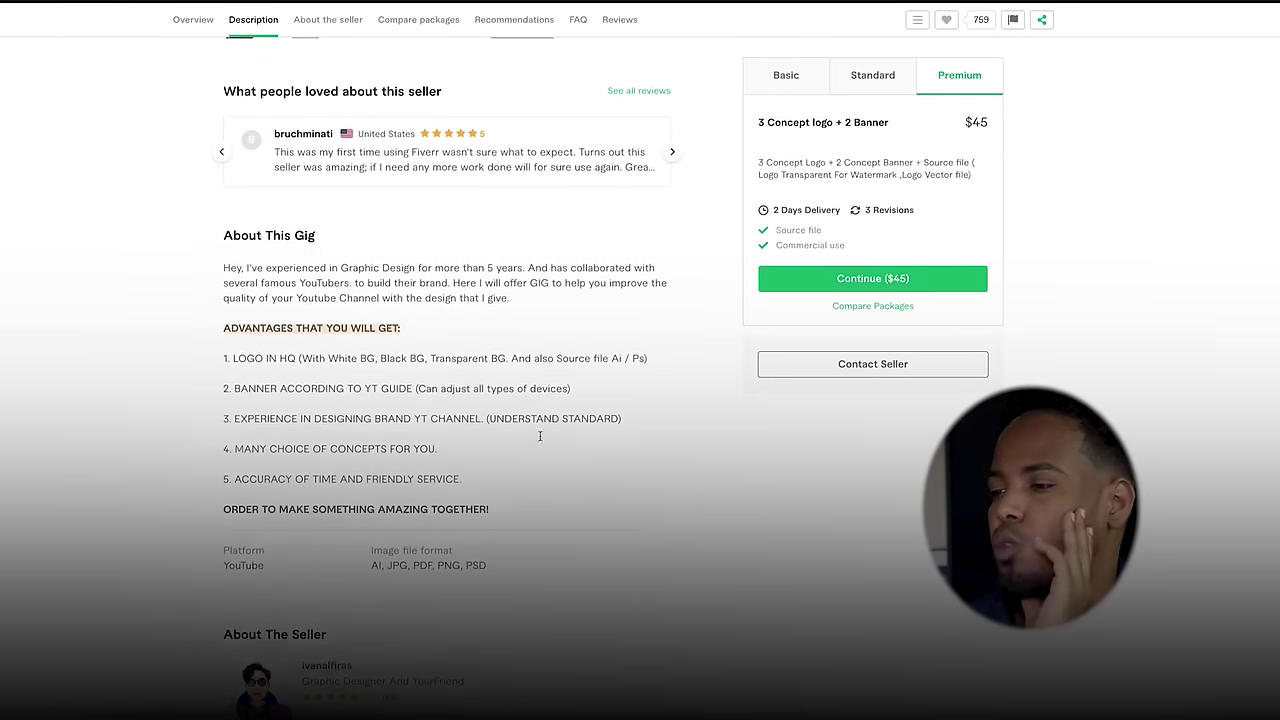
scroll(546, 480, "up", 1)
left_click_drag(523, 517, 213, 299)
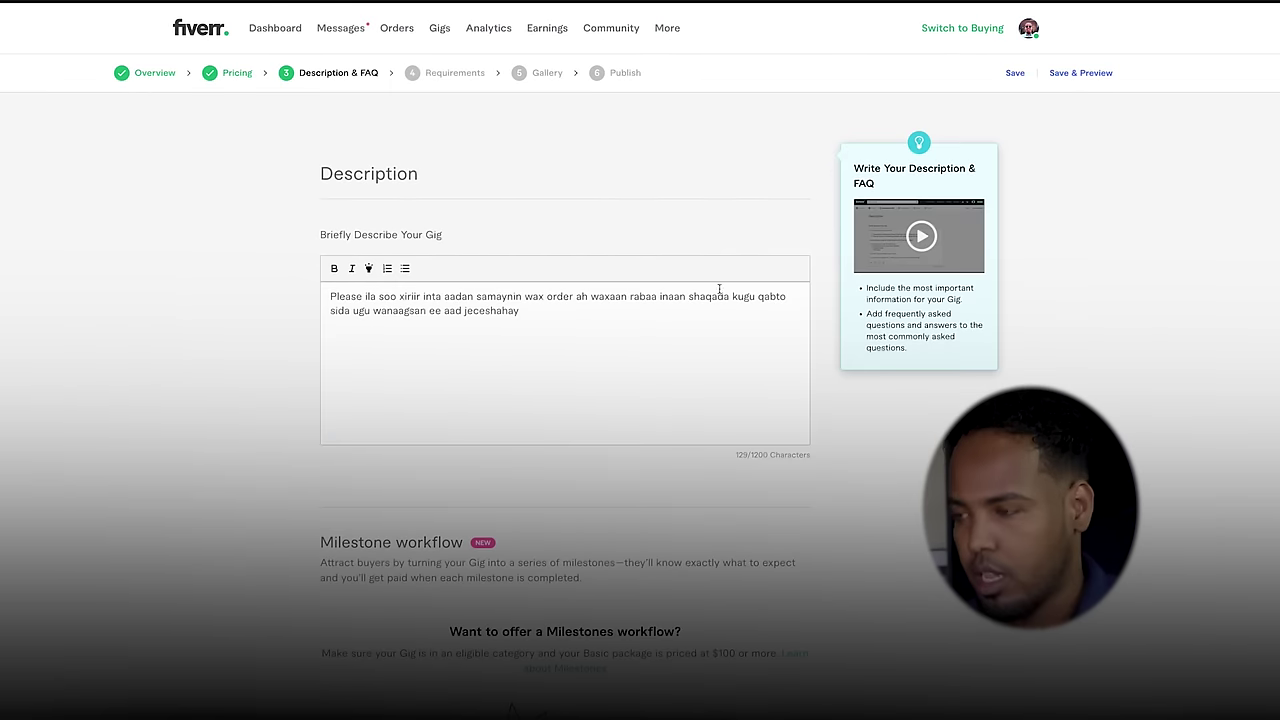
Step: Insert the copied About This Gig text above the existing text in the gig description, and continue past the requirements to the gallery
left_click(560, 351)
key("ctrl+a")
left_click(398, 302)
key("Return")
key("Return")
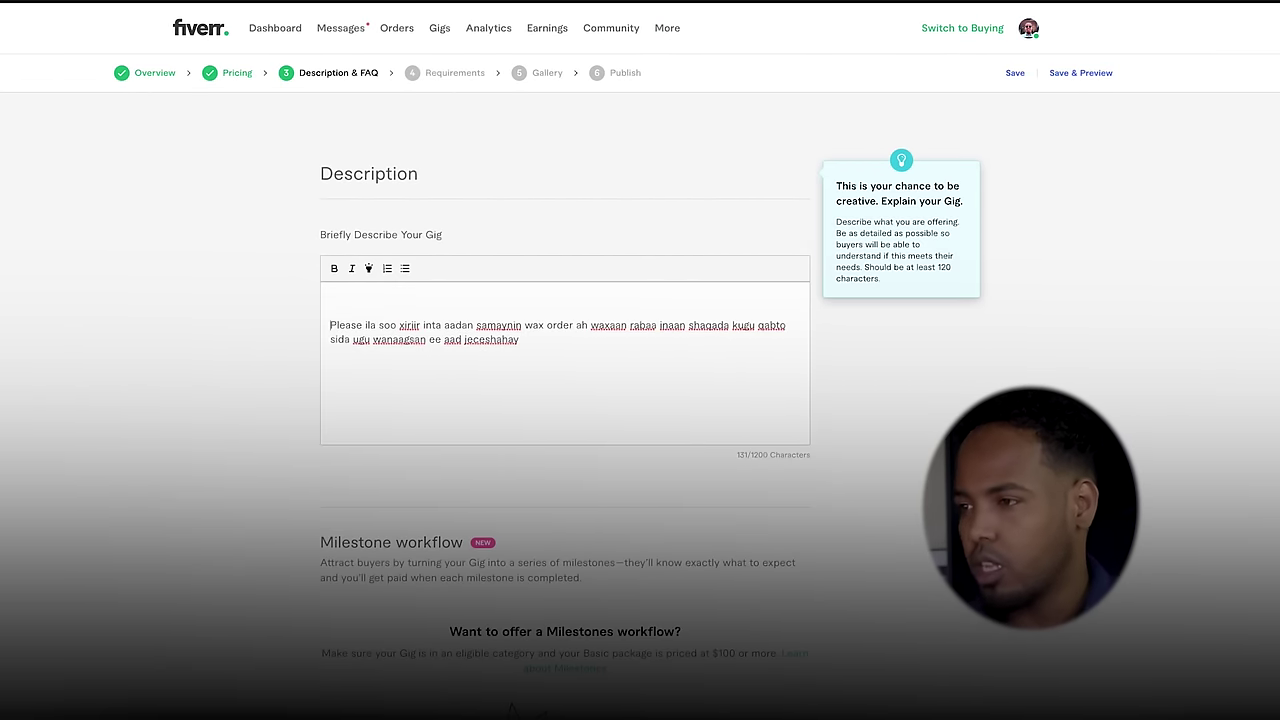
key("ctrl+v")
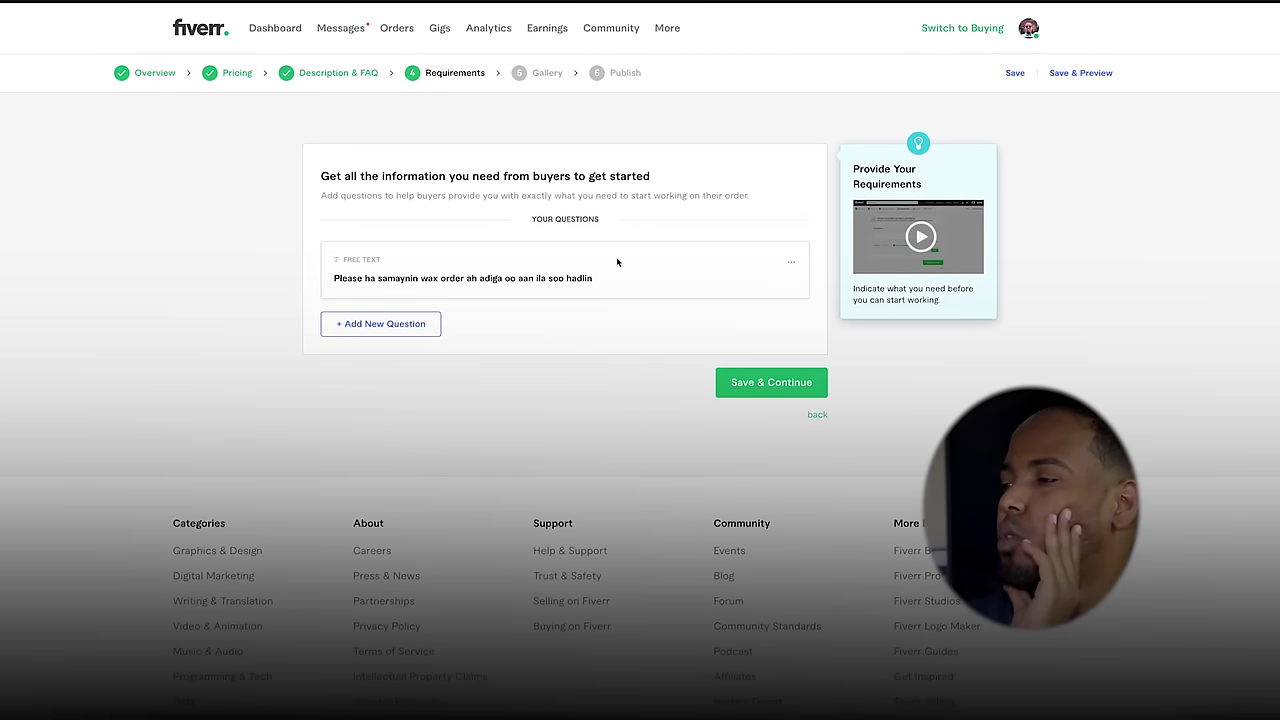
left_click(783, 388)
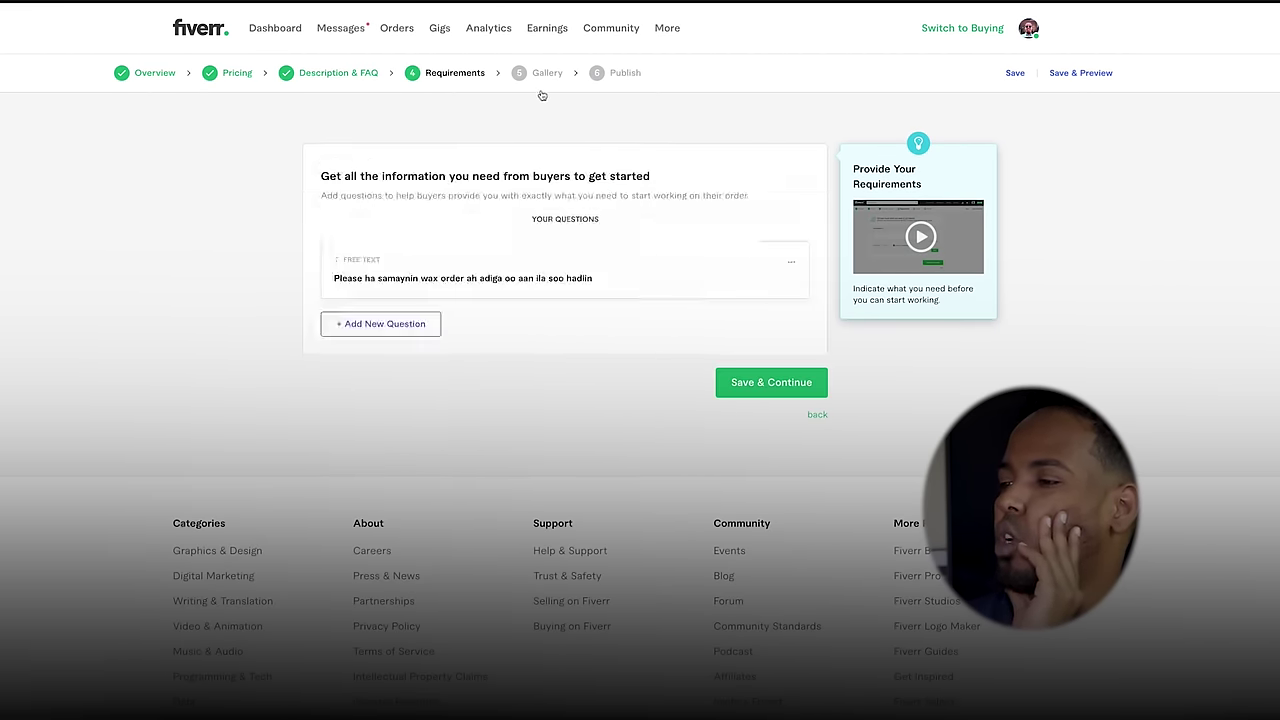
Step: Declare that the gallery materials are self-made and infringe no third-party rights, and save the gig gallery
scroll(517, 320, "down", 2)
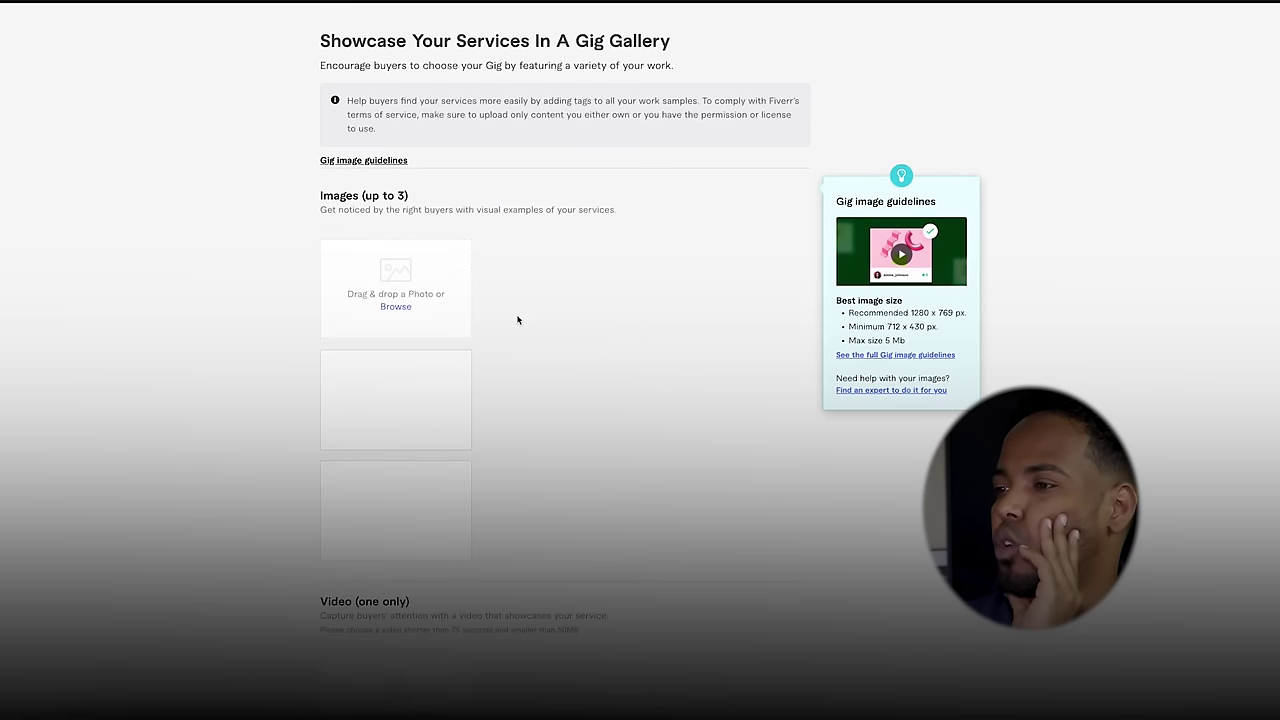
scroll(498, 439, "down", 2)
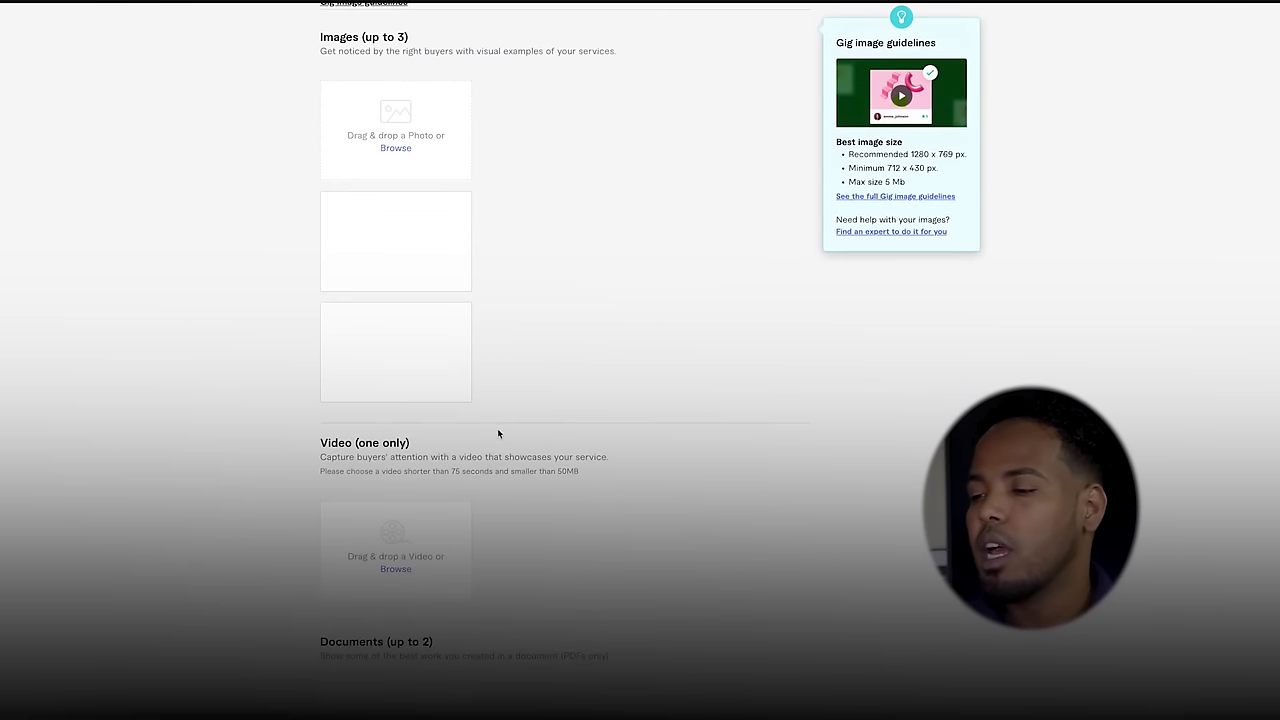
scroll(510, 594, "down", 3)
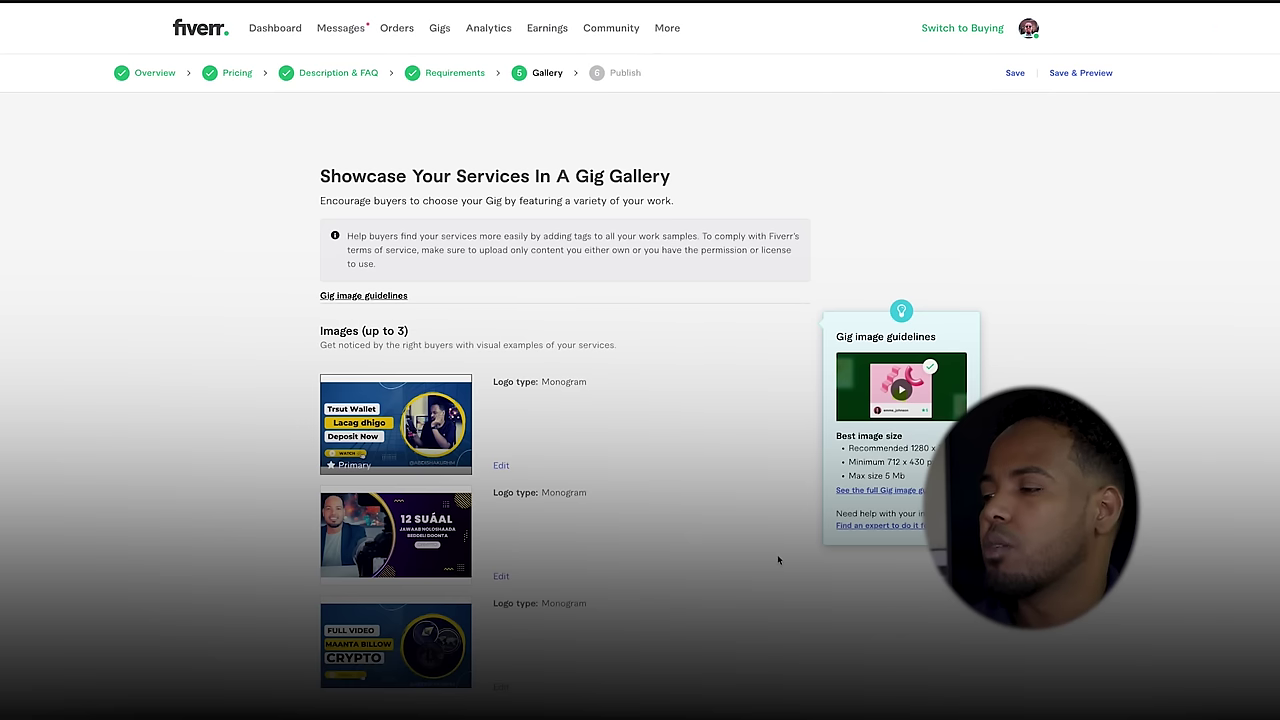
scroll(778, 559, "down", 10)
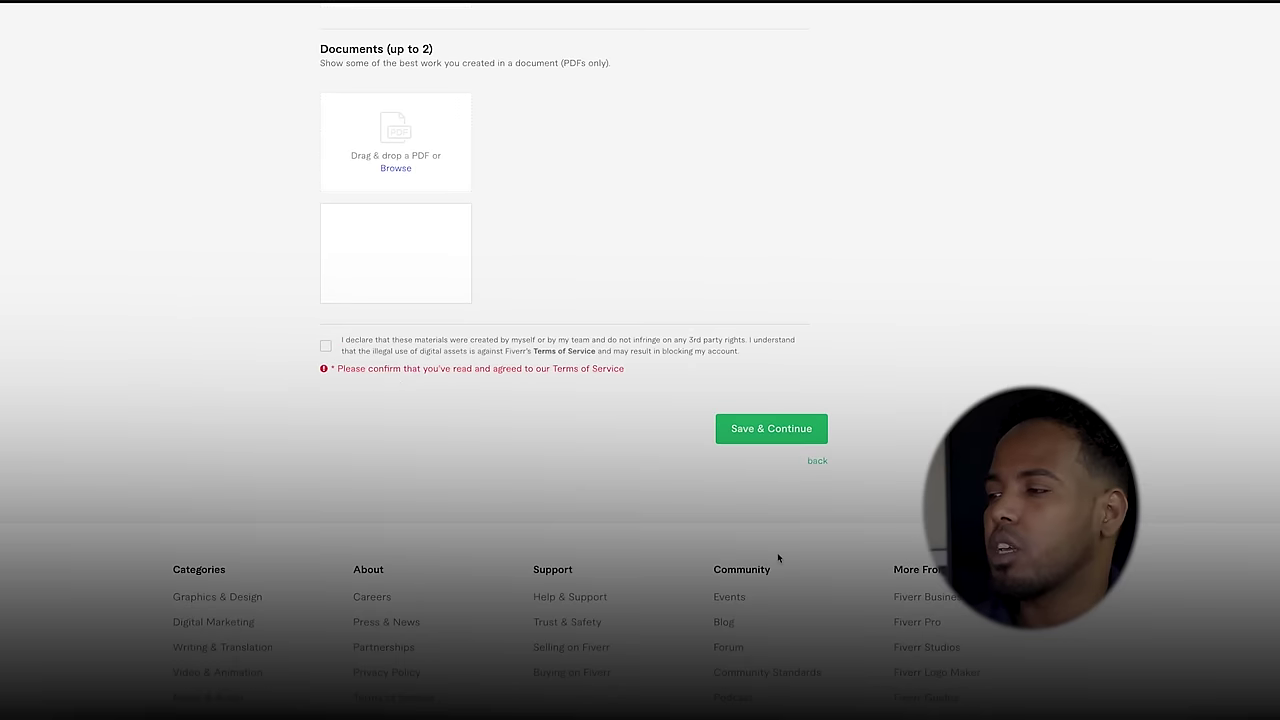
left_click(326, 346)
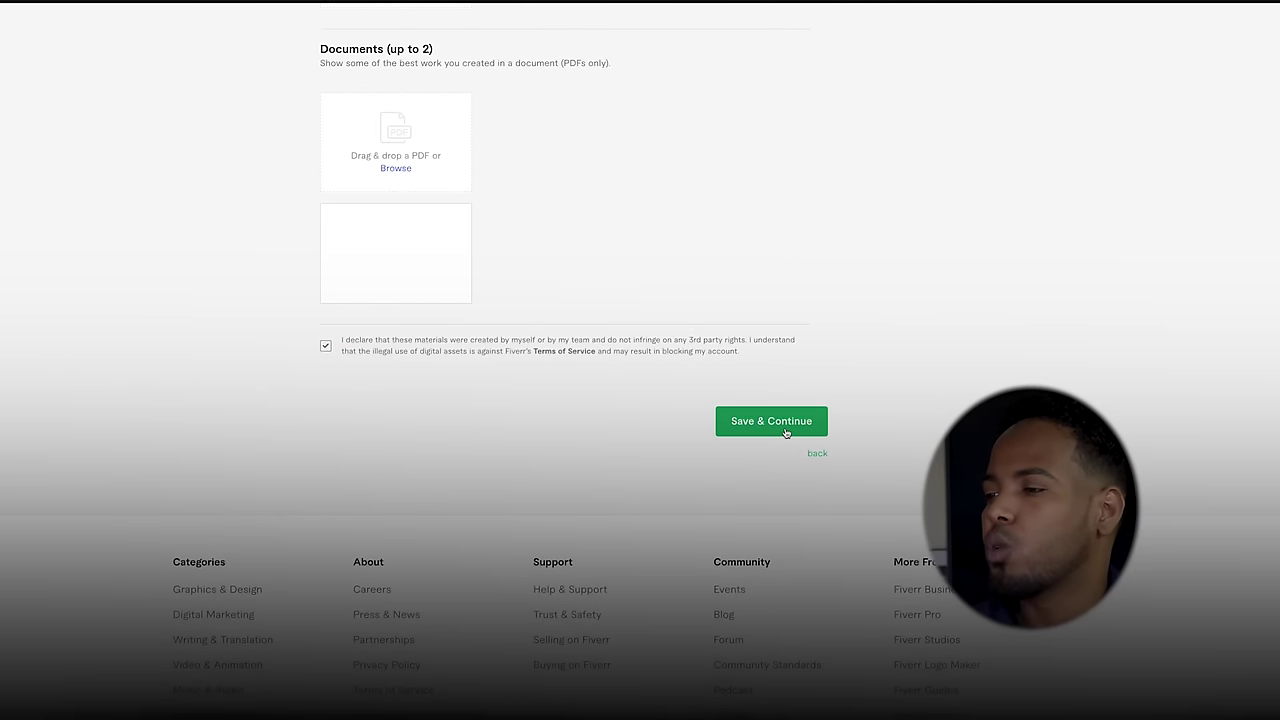
left_click(789, 431)
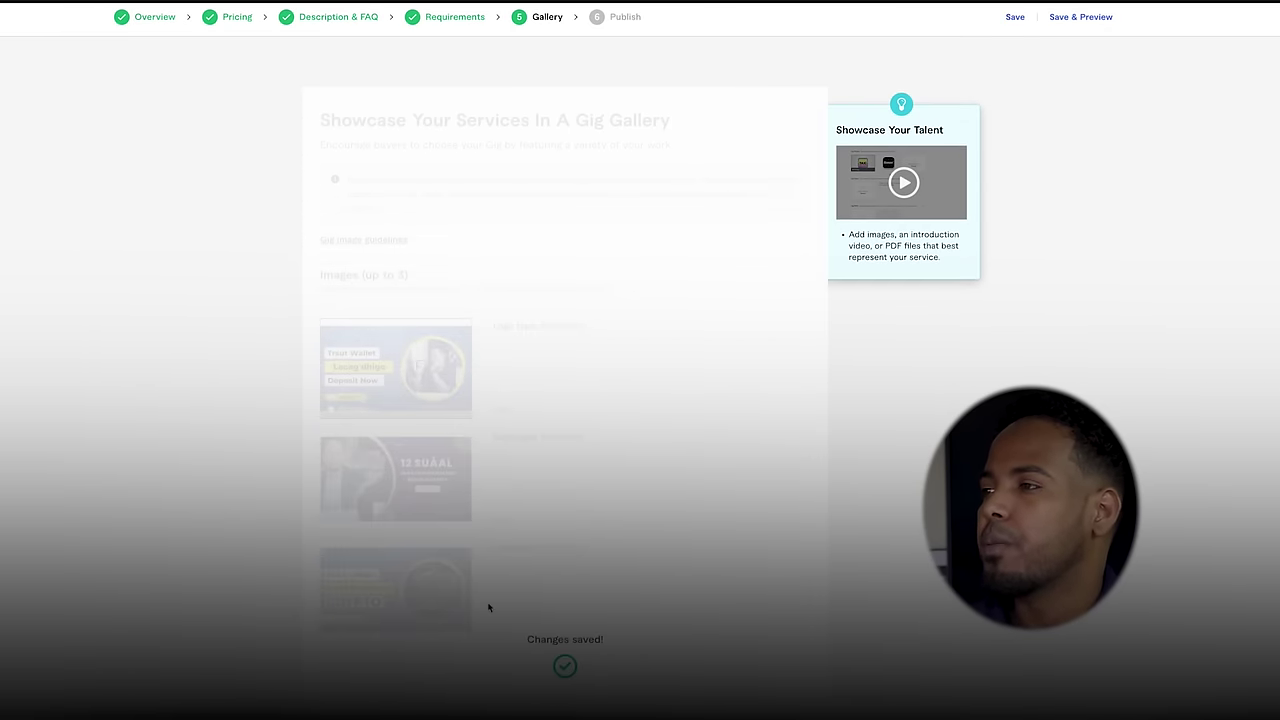